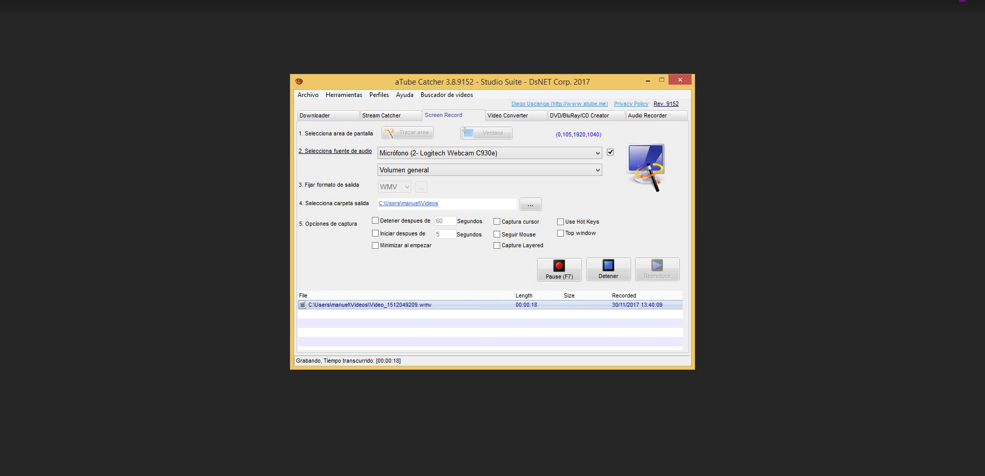
# - Minimize the aTube Catcher recorder so the Descargas folder shows
pyautogui.click(648, 80)
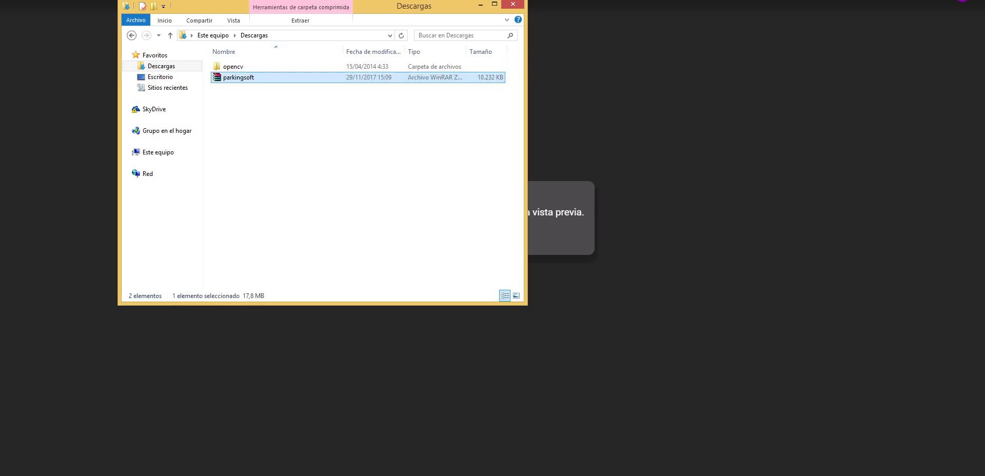
# - Extract the parkingsoft archive into Descargas and open the new parkingsoft folder
pyautogui.rightClick(246, 76)
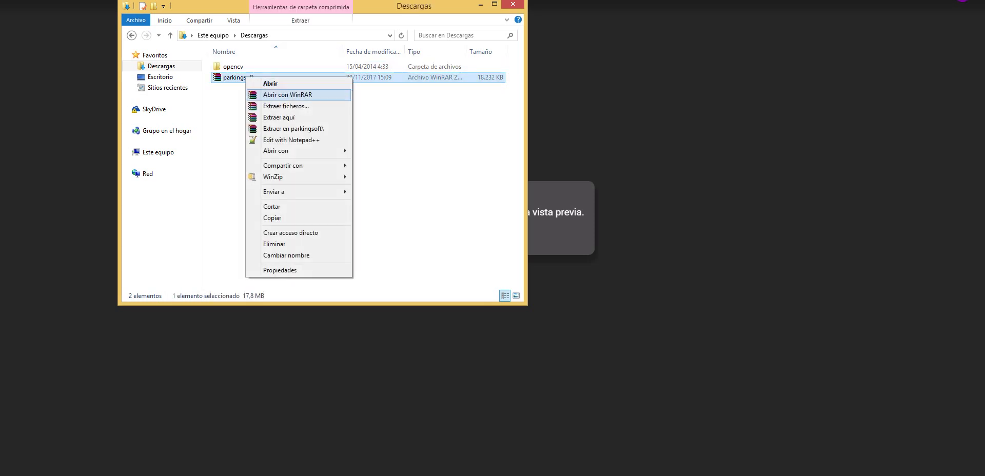
pyautogui.press('Return')
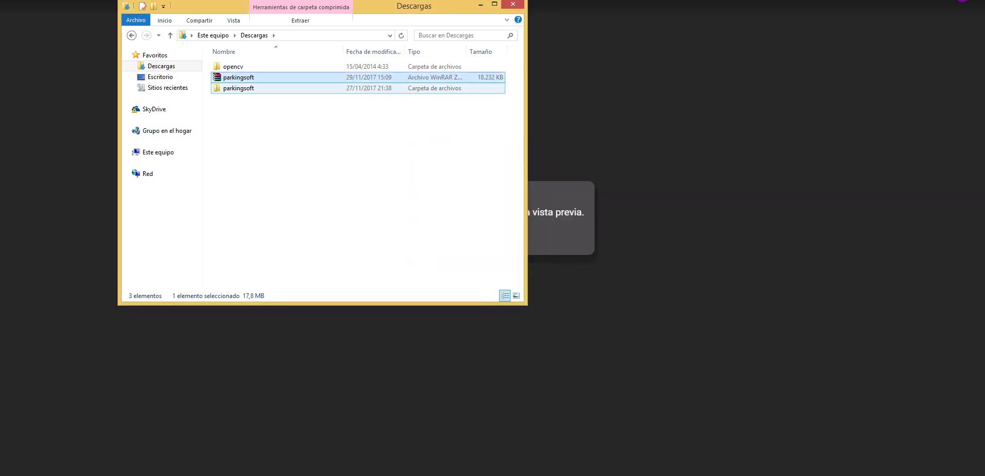
pyautogui.doubleClick(241, 87)
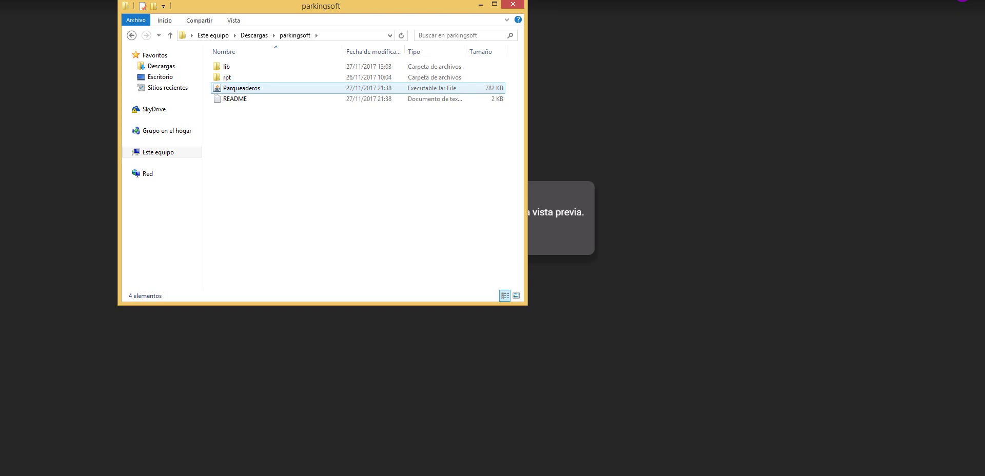
# - Launch Parqueaderos.jar, return to Explorer, and open a new browser tab
pyautogui.doubleClick(241, 88)
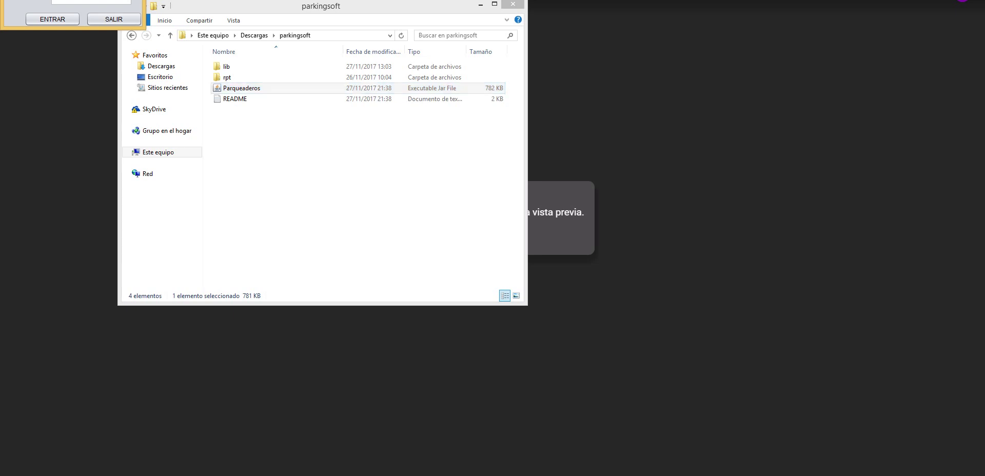
pyautogui.hotkey('alt', 'Tab')
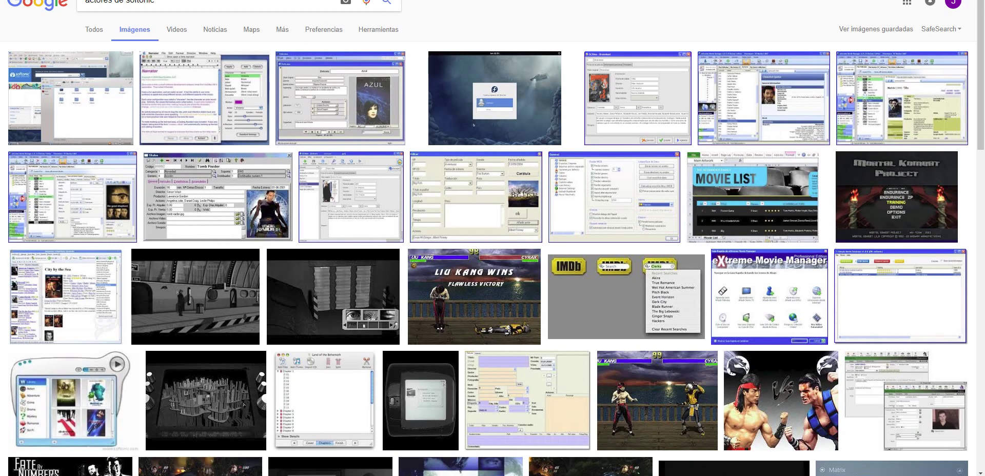
pyautogui.hotkey('ctrl', 't')
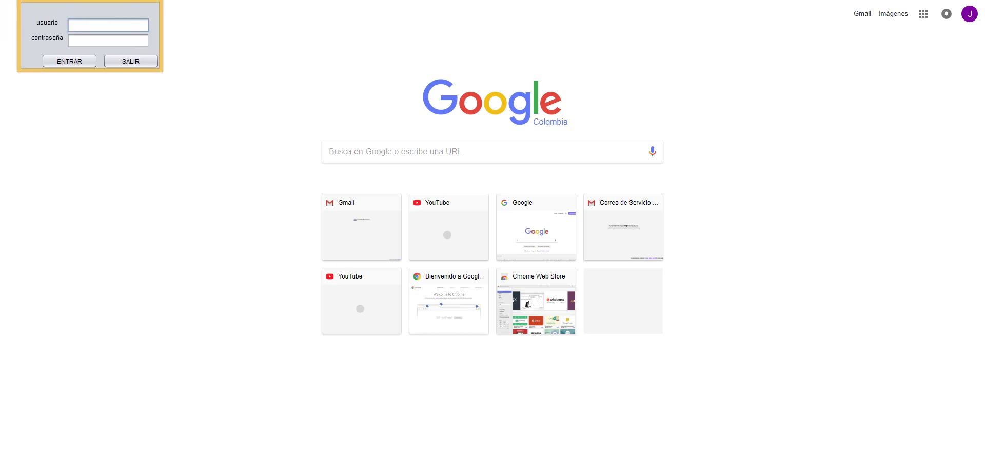
# - Log in with the limited user's username and password and accept the welcome message
pyautogui.write('mm')
pyautogui.click(108, 40)
pyautogui.write('mm')
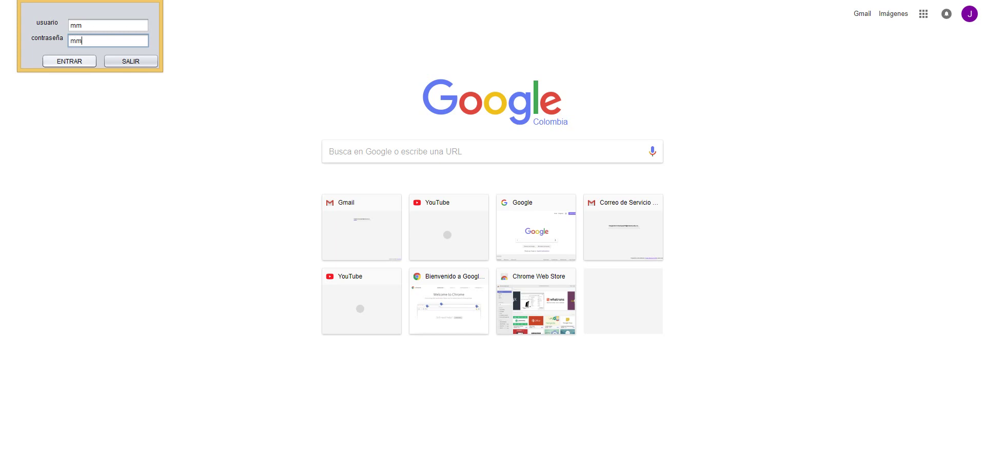
pyautogui.press('Return')
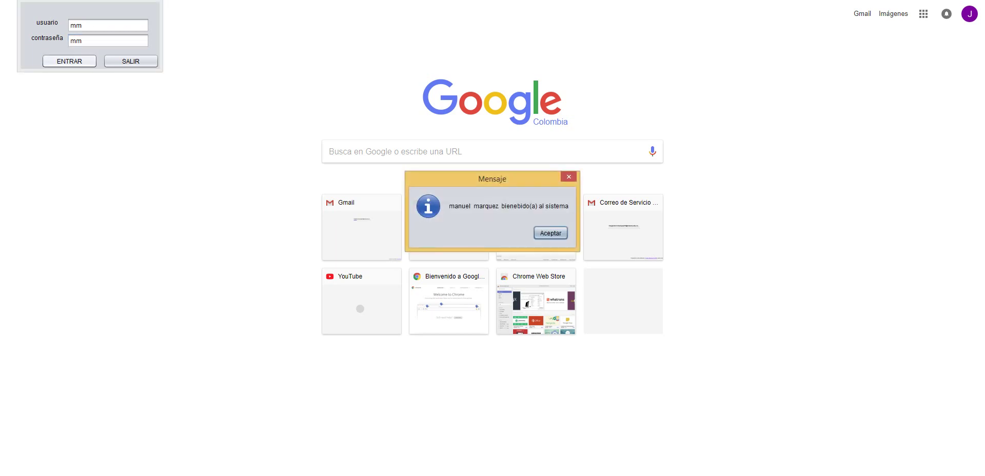
pyautogui.press('Return')
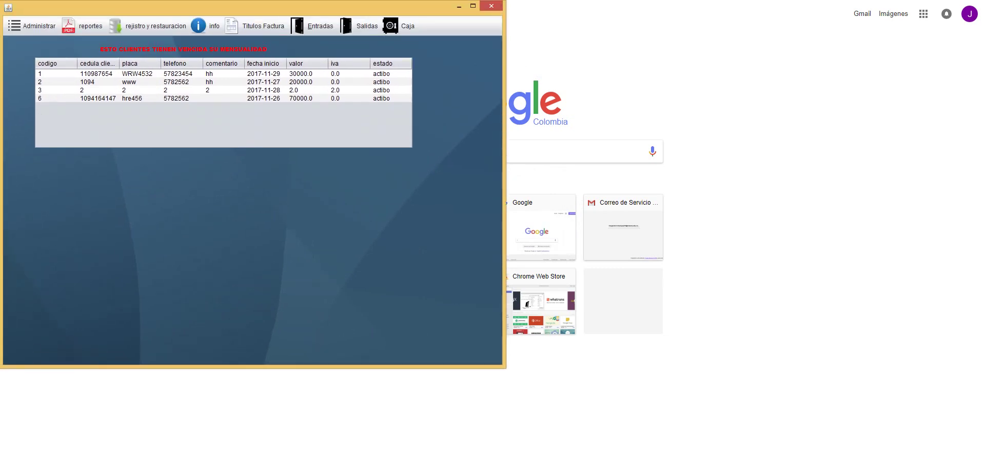
# - Maximize and restore the main window, then view and close the Mensualidades window
pyautogui.click(472, 6)
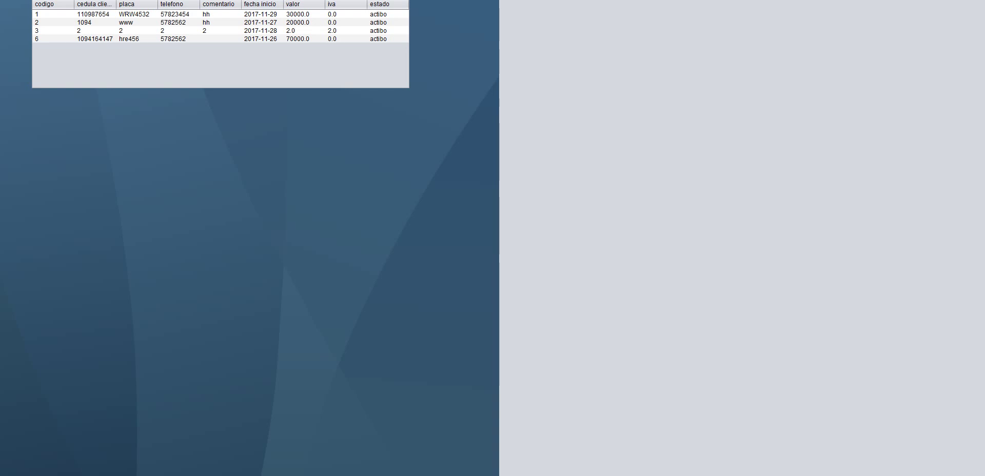
pyautogui.press('super+Down')
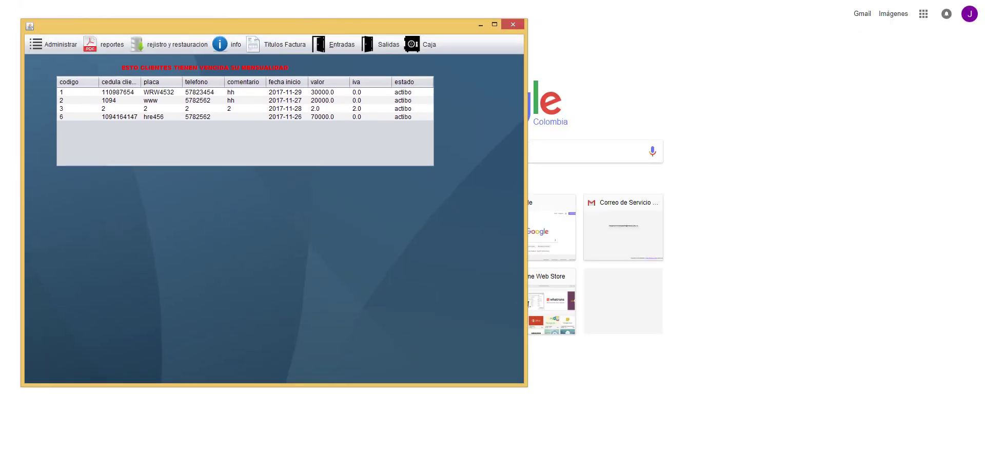
pyautogui.press('F10')
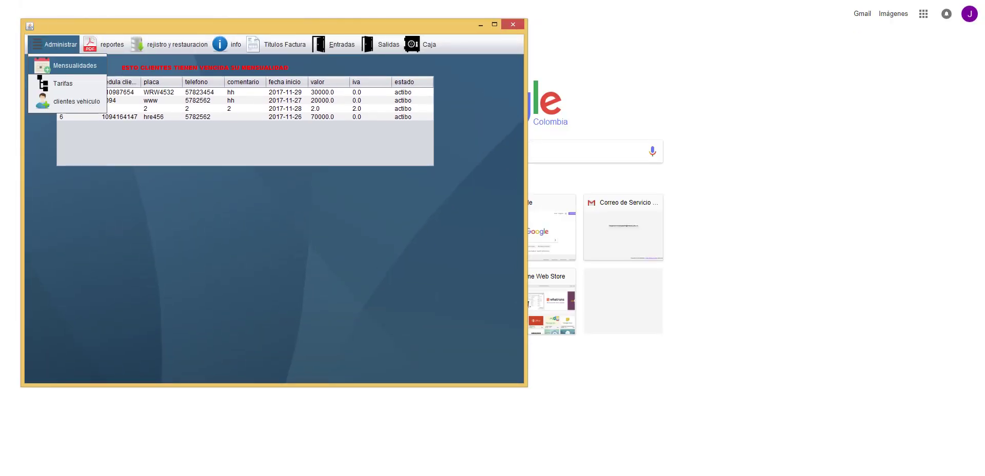
pyautogui.press('Return')
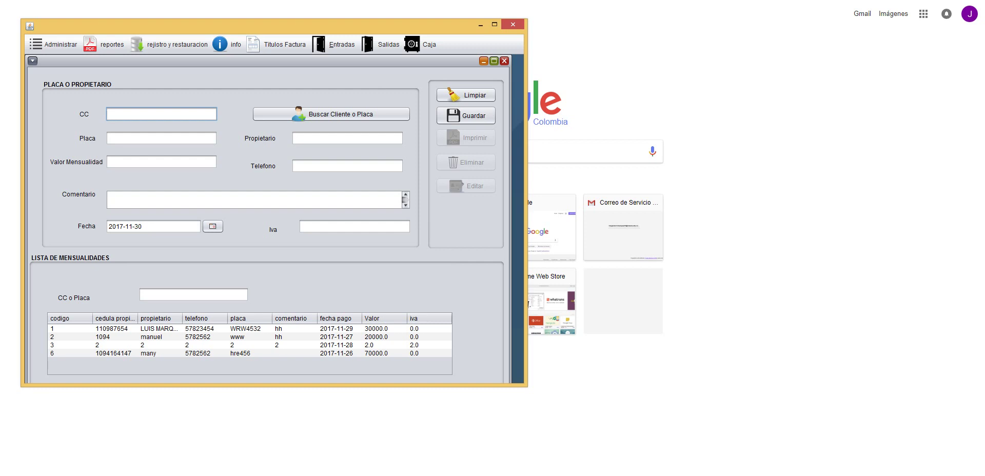
pyautogui.click(504, 61)
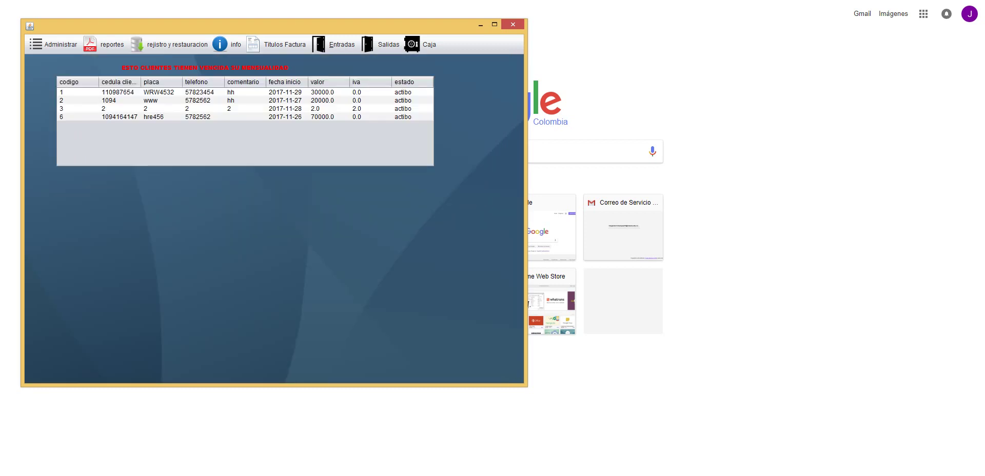
# - View and close the Tarifas window, then bring up the clientes vehiculo registration form
pyautogui.press('F10')
pyautogui.press('Down')
pyautogui.press('Return')
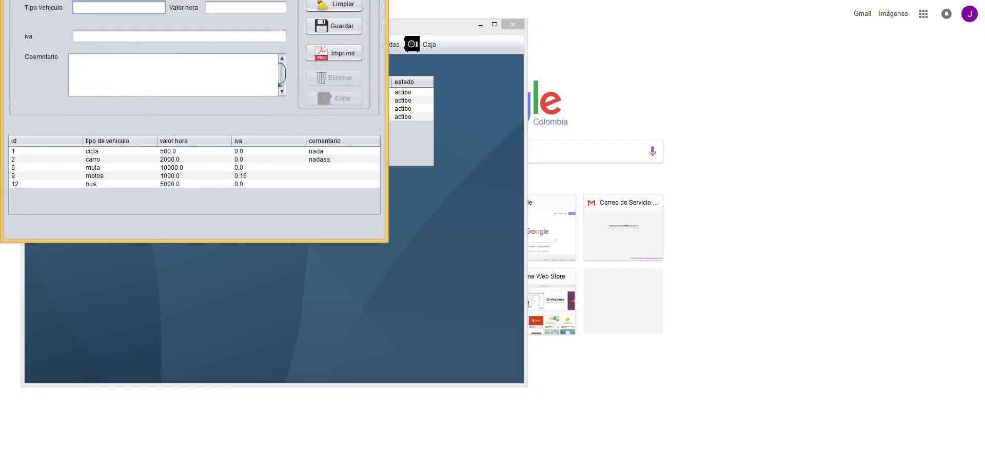
pyautogui.hotkey('alt', 'F4')
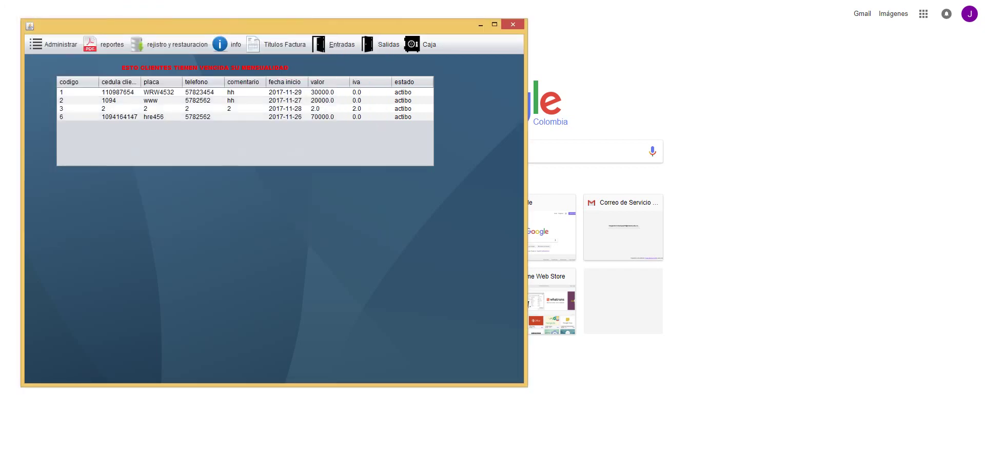
pyautogui.press('F10')
pyautogui.press('Down')
pyautogui.press('Down')
pyautogui.press('Return')
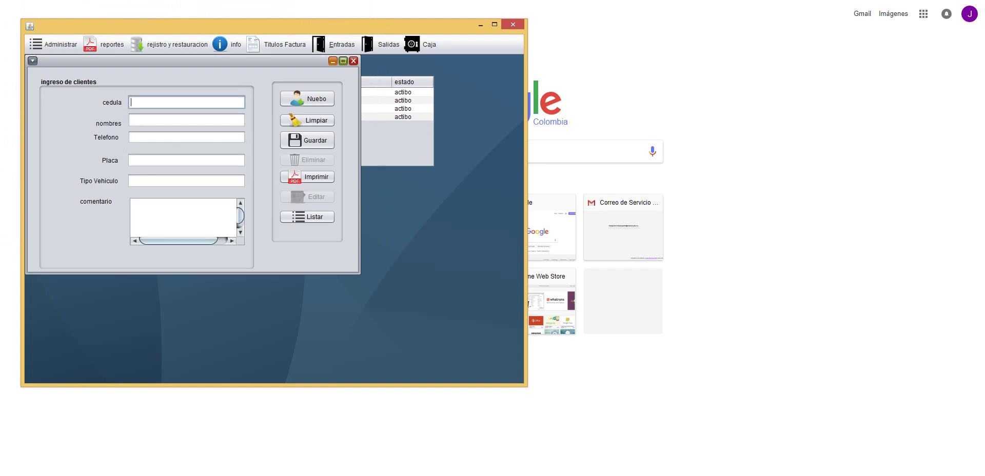
# - Enter the client's ID number, full name, phone number and plate wre345
pyautogui.write('3423442')
pyautogui.click(186, 119)
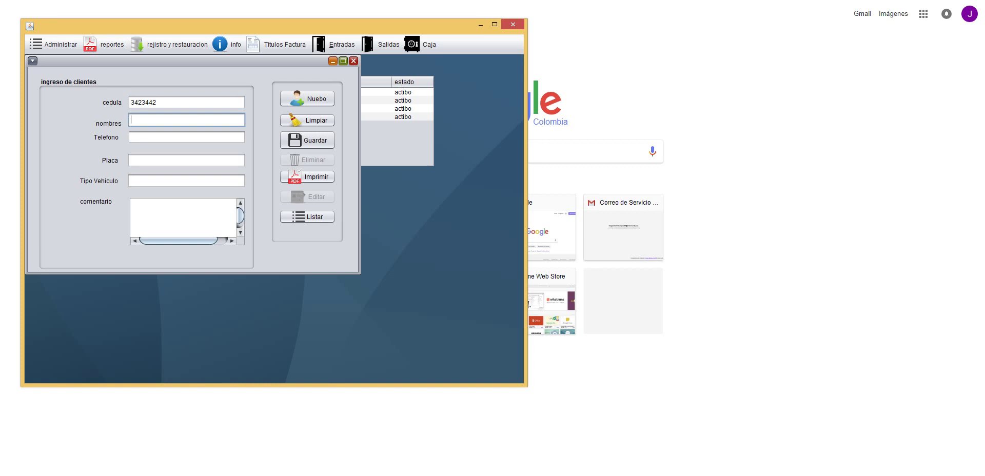
pyautogui.click(187, 137)
pyautogui.write('30004546')
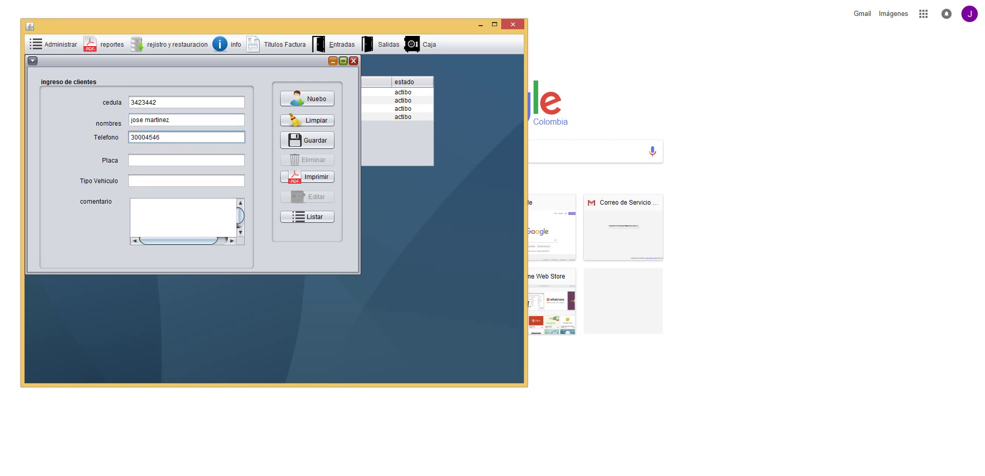
pyautogui.click(186, 160)
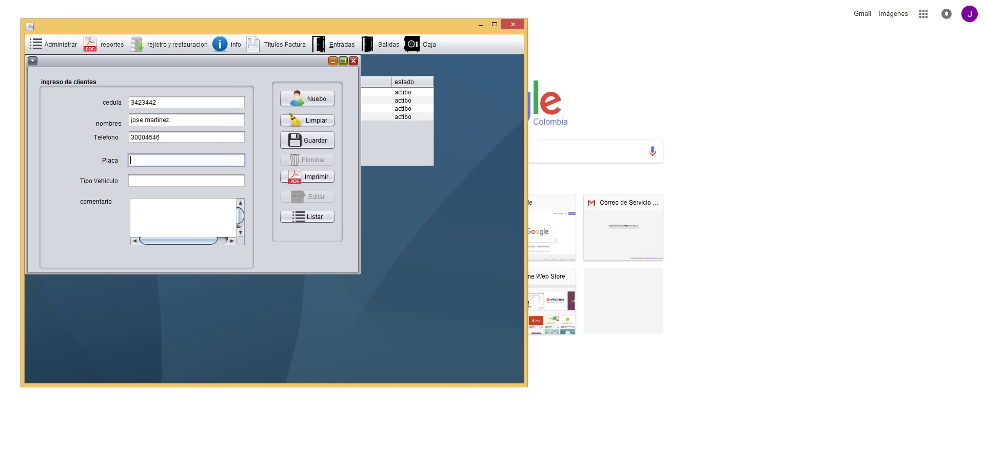
pyautogui.write('wre345')
# - Set vehicle type 'moto' and comment 'nadas', save the client, and close the form
pyautogui.click(186, 180)
pyautogui.write('moto')
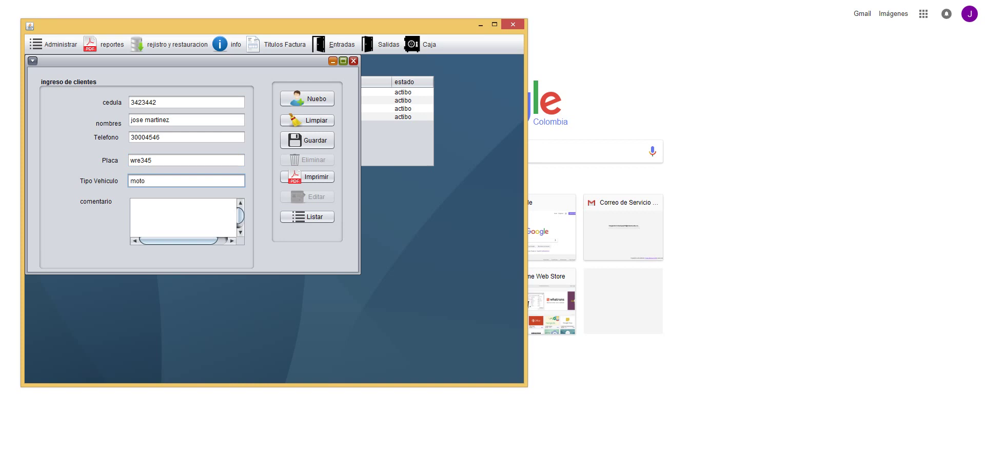
pyautogui.click(184, 216)
pyautogui.write('nadas')
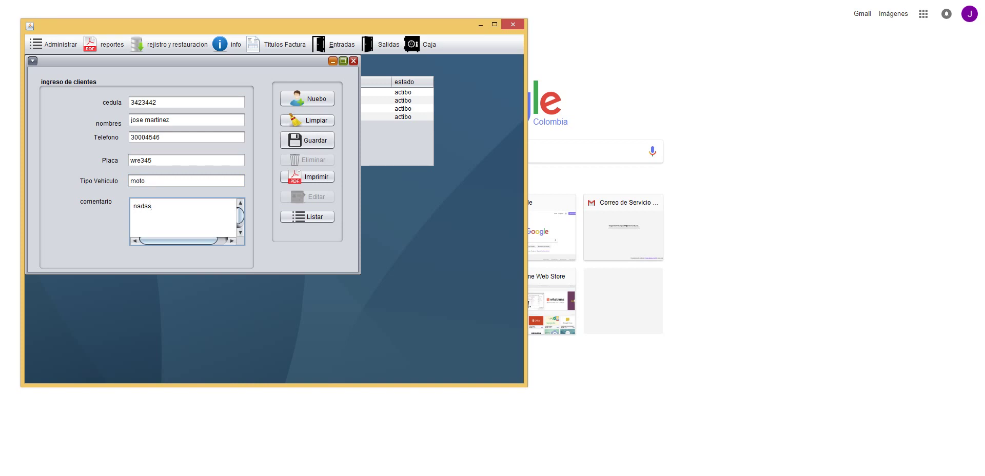
pyautogui.click(308, 140)
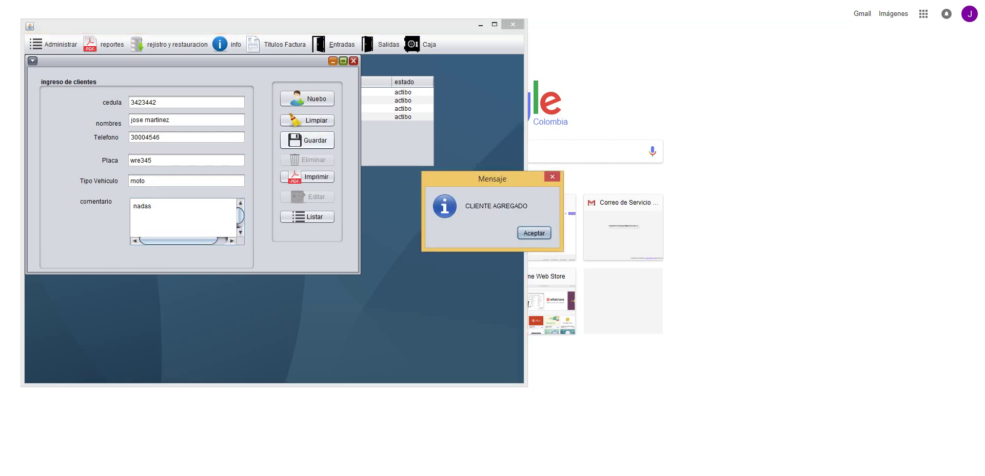
pyautogui.click(534, 233)
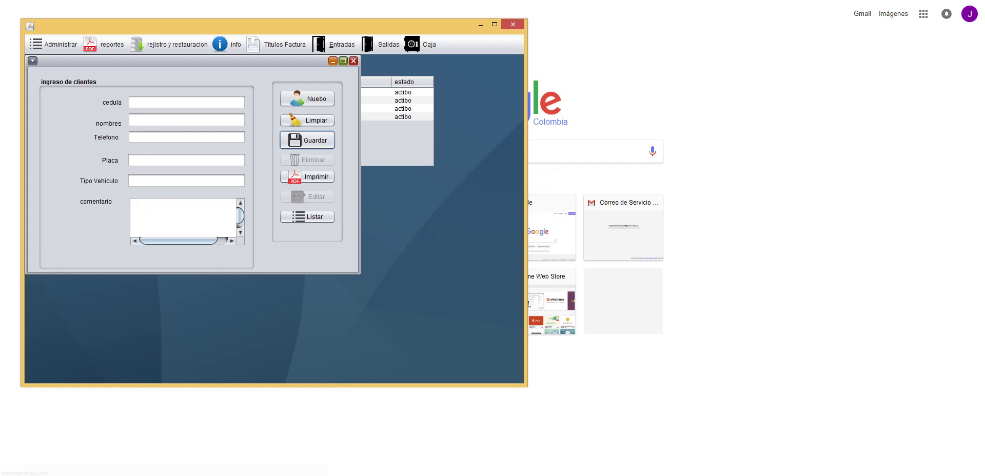
pyautogui.click(353, 60)
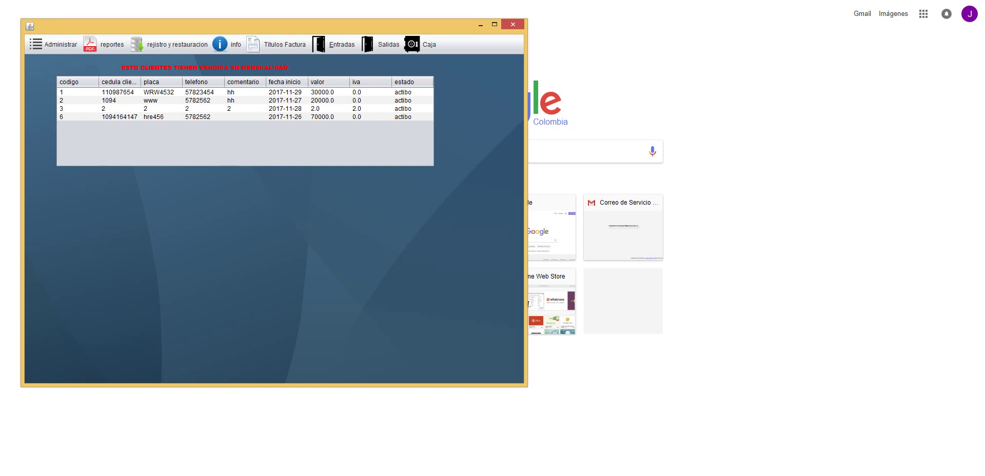
# - Open the Mensualidades window and browse through the listed subscription records
pyautogui.click(54, 44)
pyautogui.press('Return')
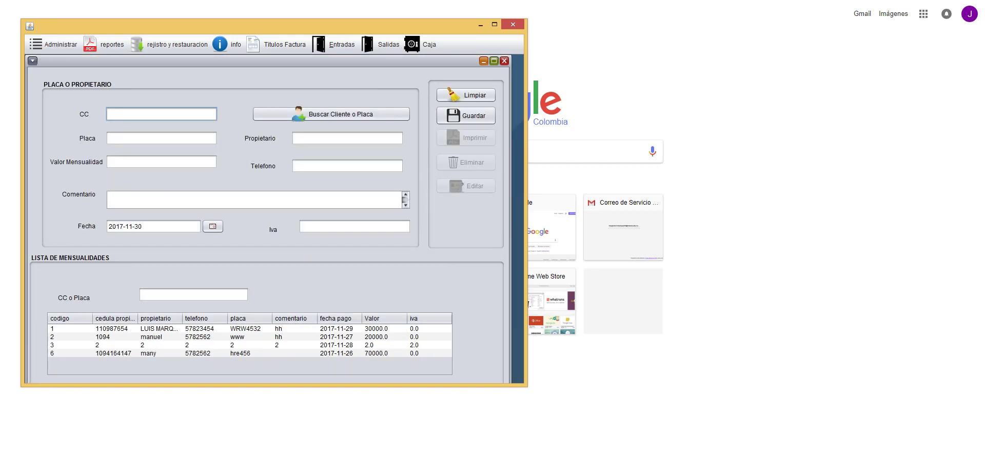
pyautogui.click(154, 328)
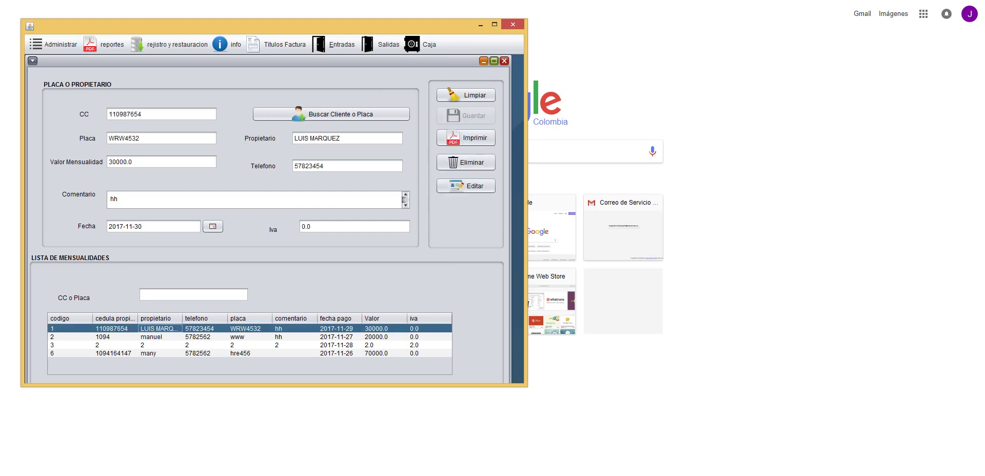
pyautogui.click(154, 336)
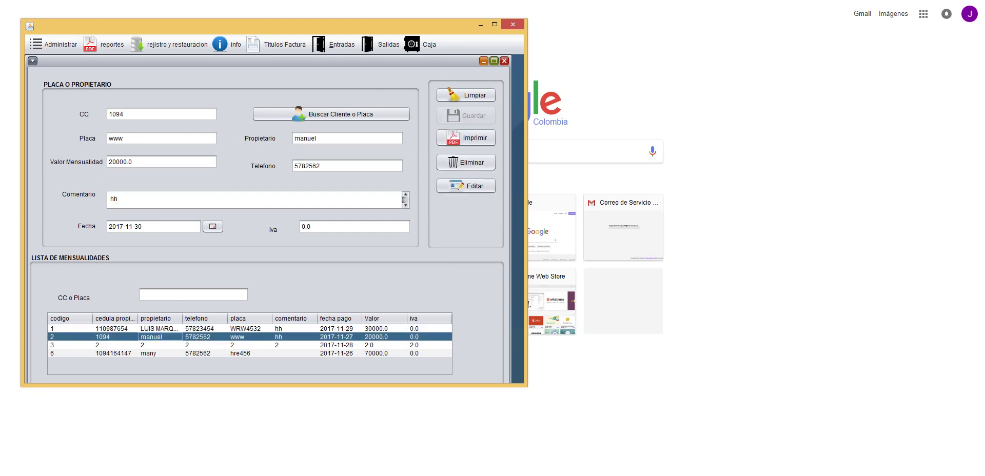
pyautogui.press('Down')
pyautogui.press('Down')
pyautogui.click(154, 352)
pyautogui.press('Up')
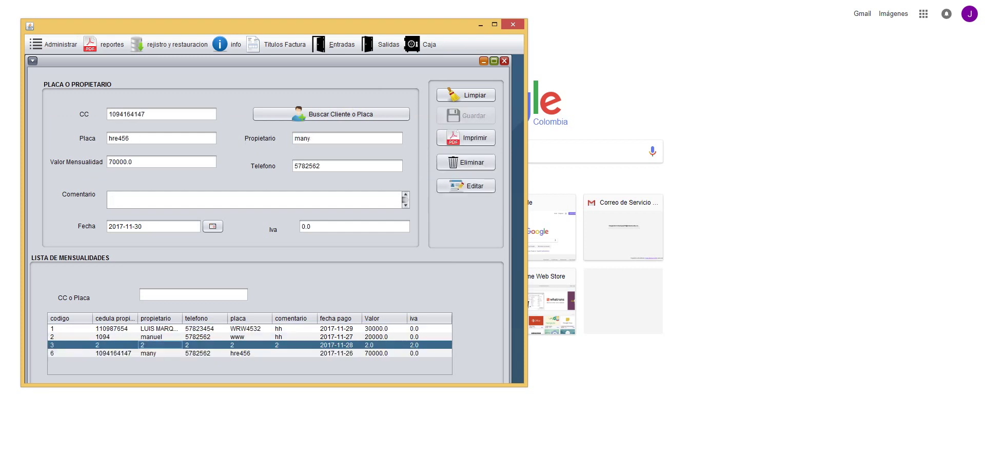
pyautogui.click(154, 337)
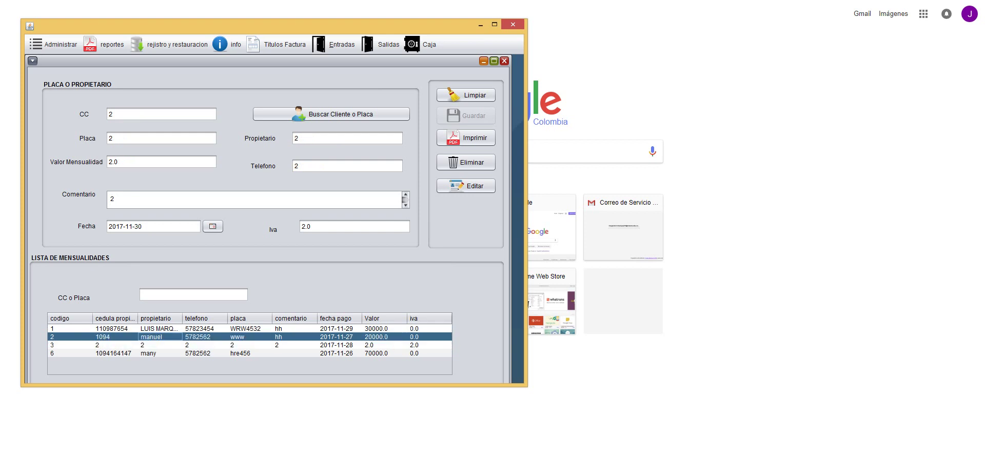
pyautogui.click(154, 329)
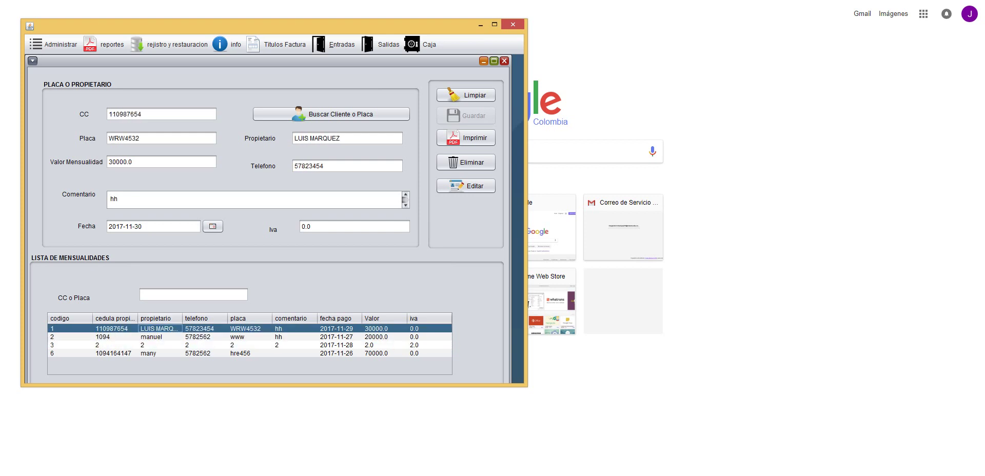
pyautogui.click(213, 226)
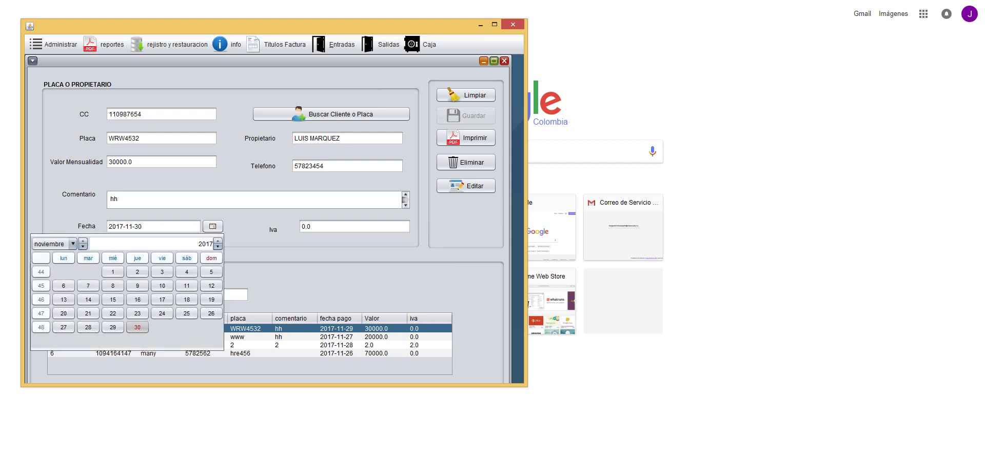
# - Save subscription 1's payment date as 29 December 2017
pyautogui.click(82, 241)
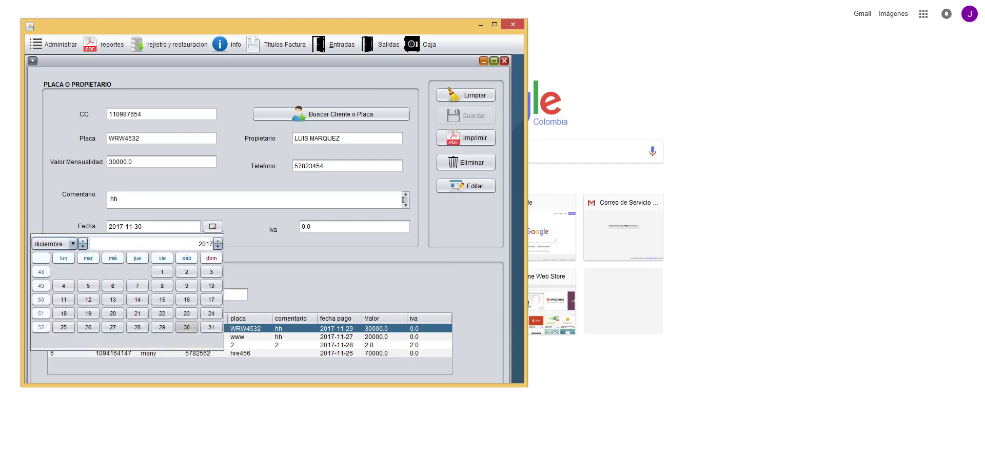
pyautogui.click(162, 326)
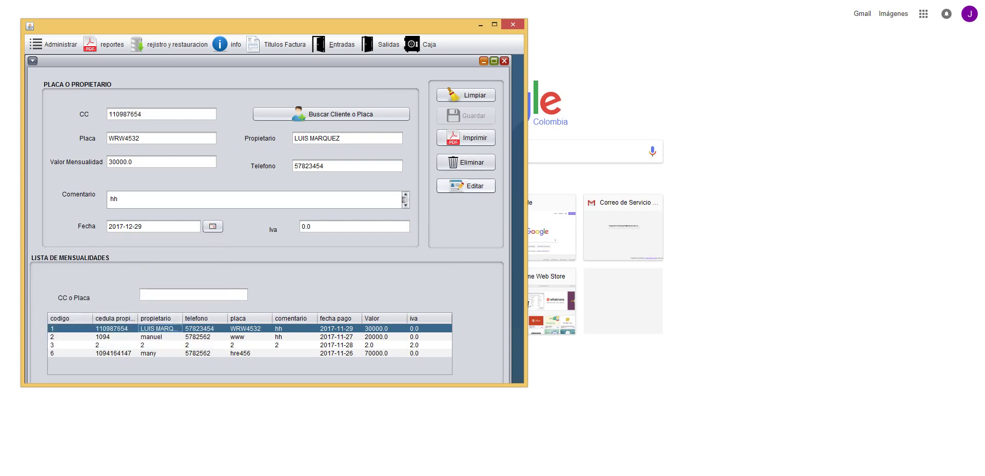
pyautogui.click(466, 186)
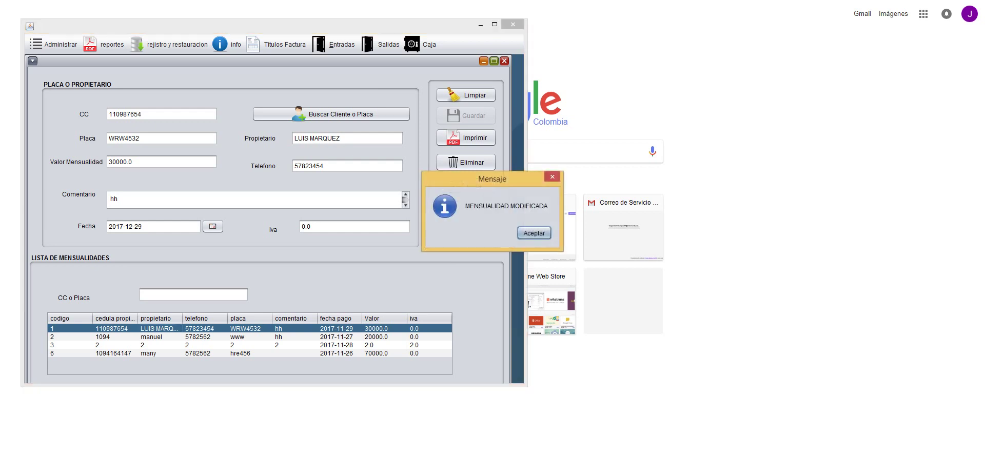
pyautogui.press('Return')
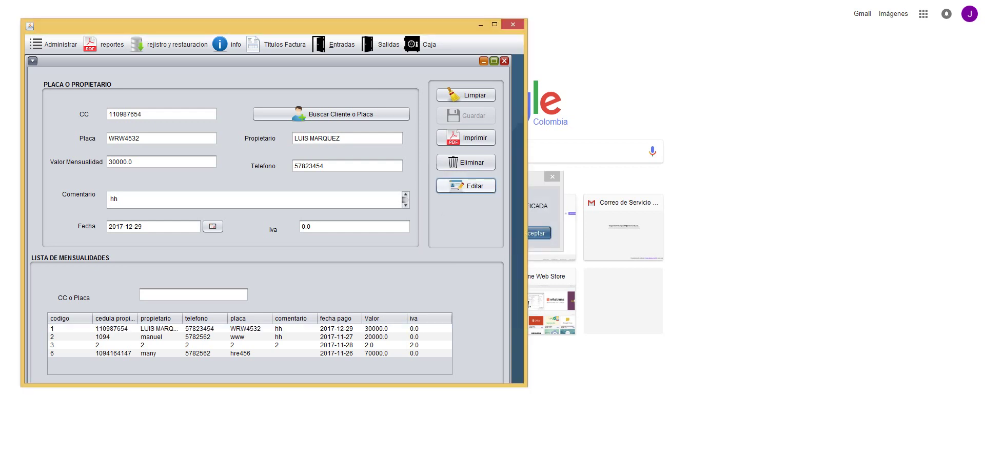
# - Change subscription 2's payment date to 30 December 2017 and save it
pyautogui.click(156, 336)
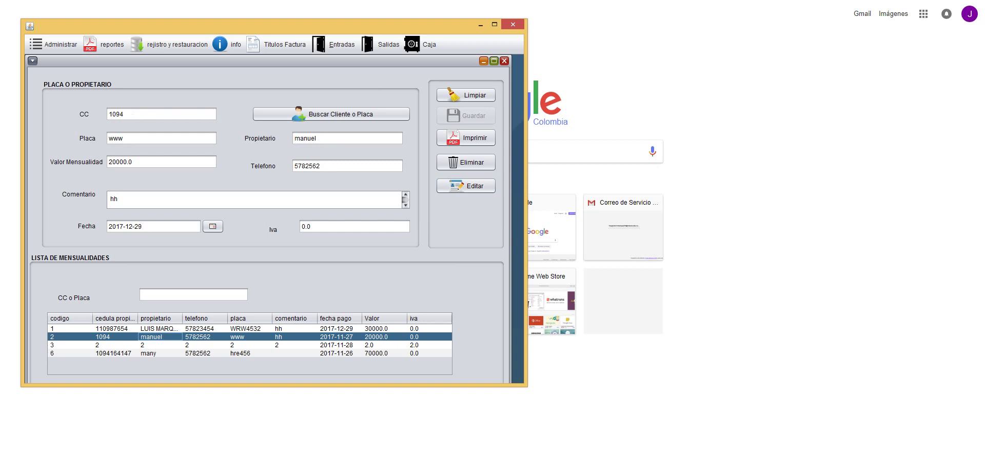
pyautogui.click(213, 226)
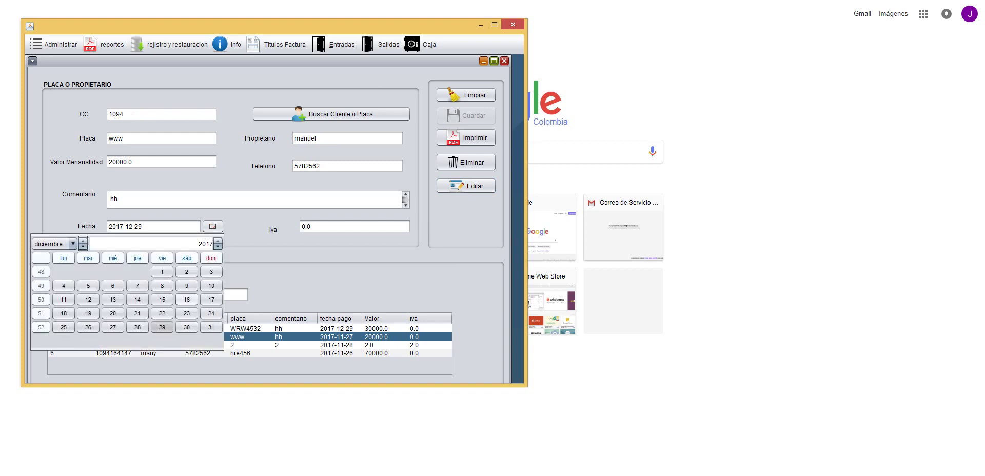
pyautogui.click(187, 327)
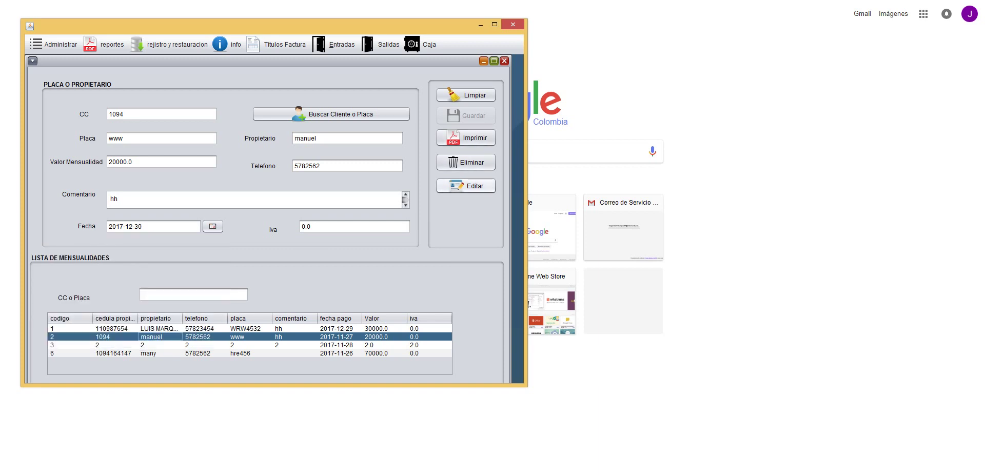
pyautogui.click(466, 186)
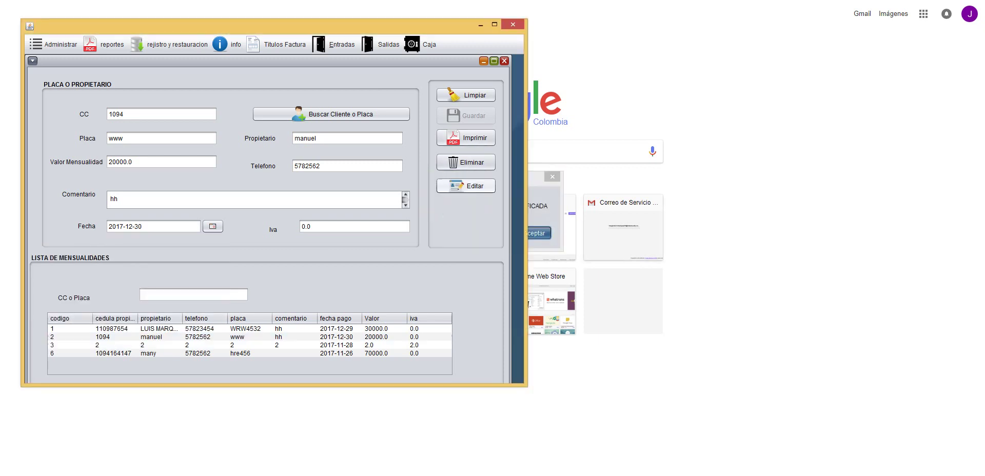
# - Delete the subscription in row 3, confirming the prompt, then select subscription 6 (hre456)
pyautogui.press('Return')
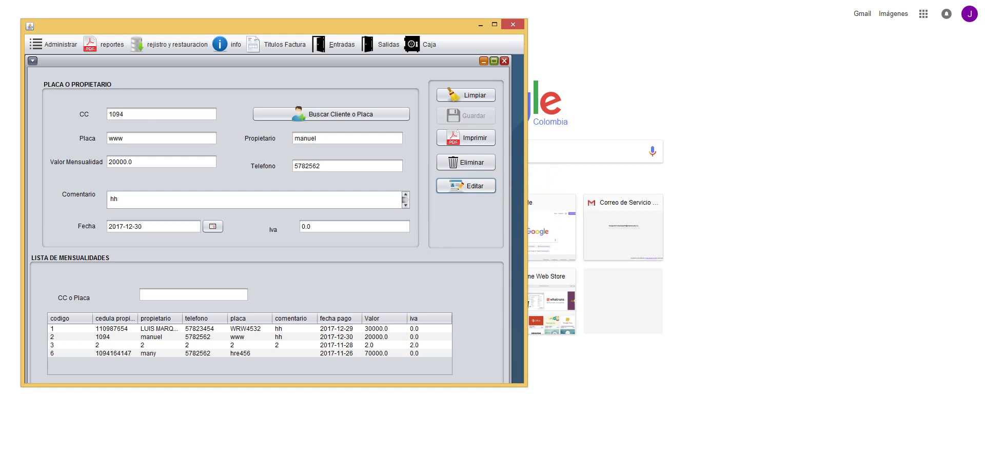
pyautogui.click(250, 344)
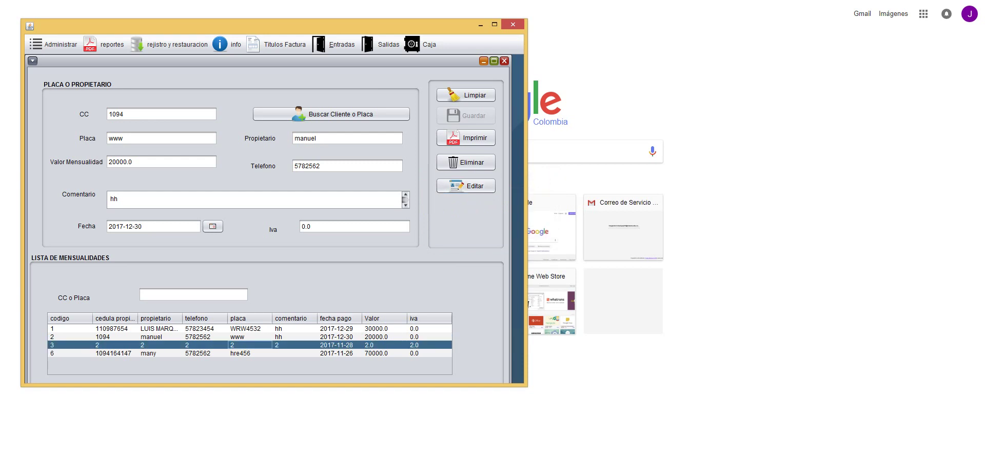
pyautogui.click(465, 162)
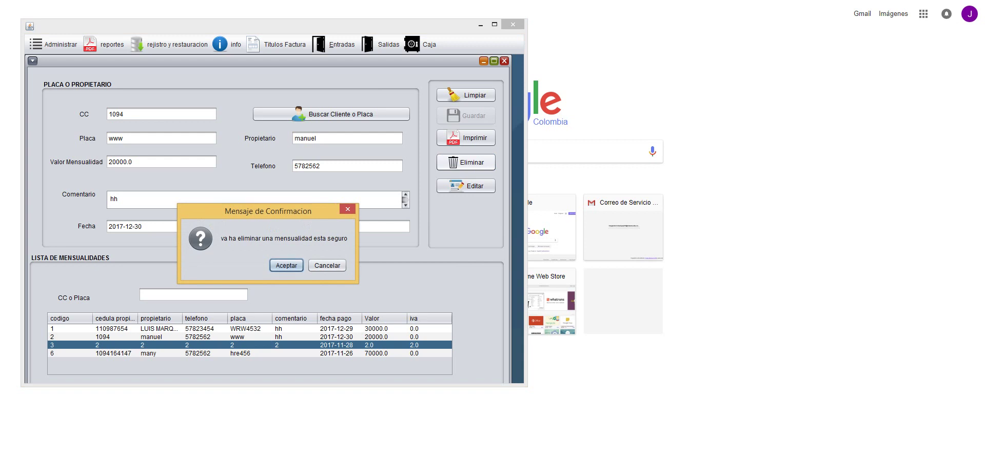
pyautogui.press('Return')
pyautogui.press('Return')
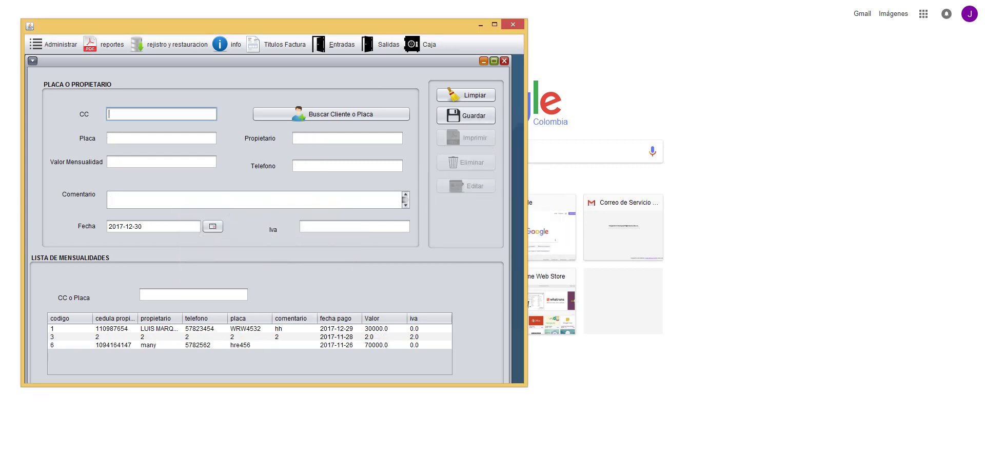
pyautogui.click(250, 345)
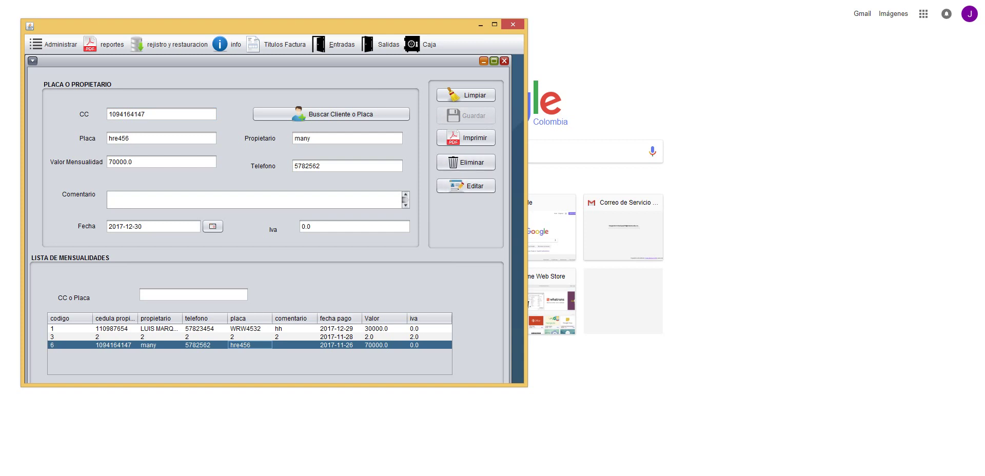
# - Save subscription 6's payment date as 31 December 2017, then clear the form
pyautogui.click(212, 226)
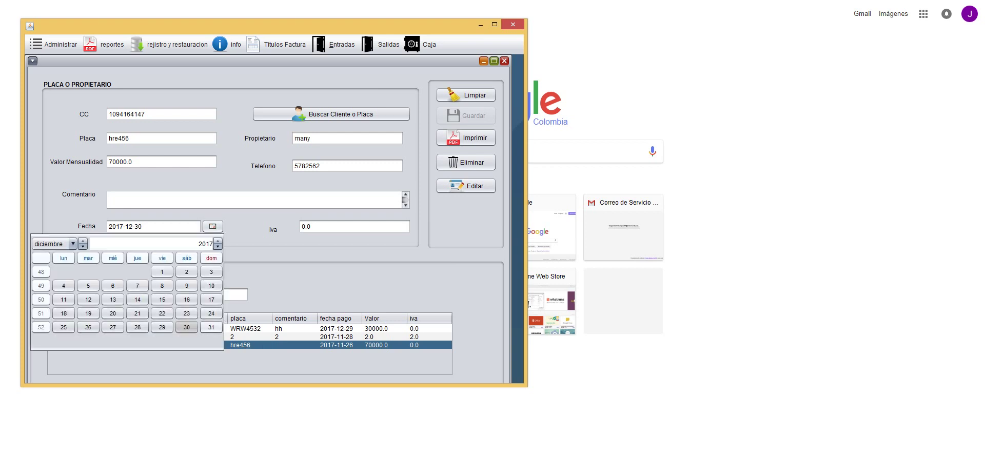
pyautogui.click(211, 327)
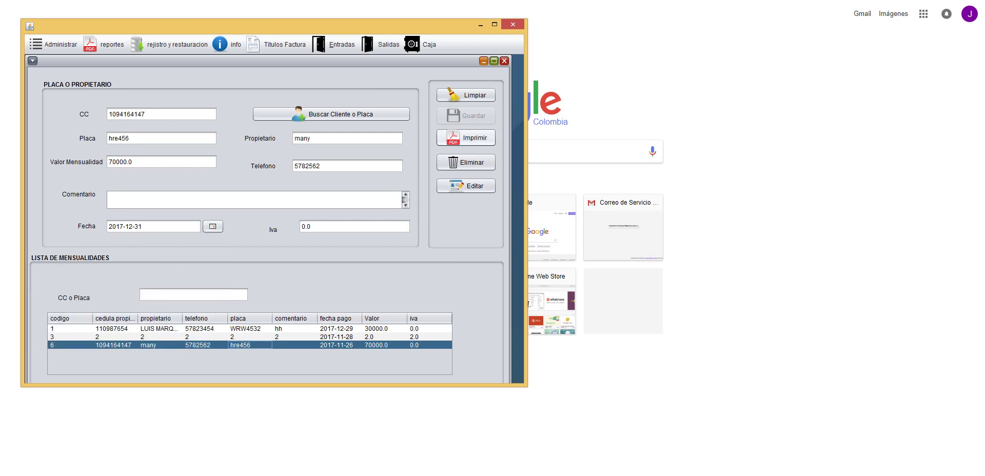
pyautogui.click(466, 186)
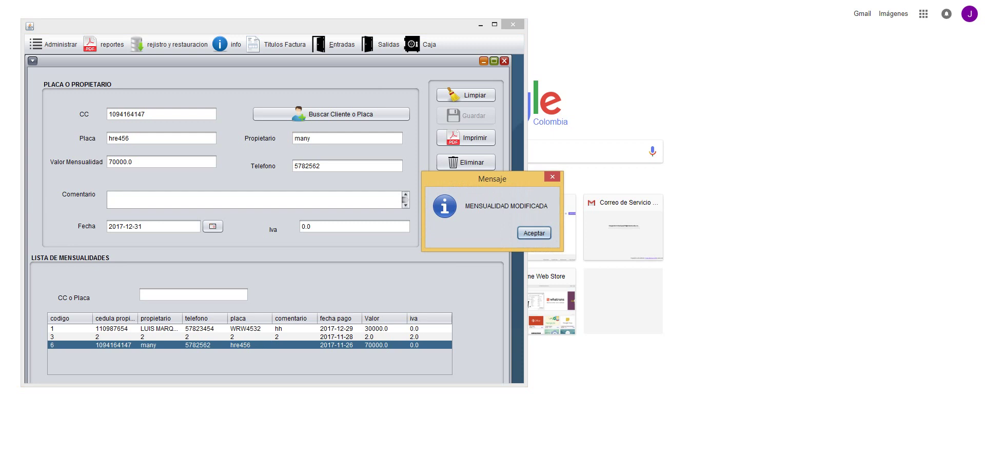
pyautogui.click(534, 233)
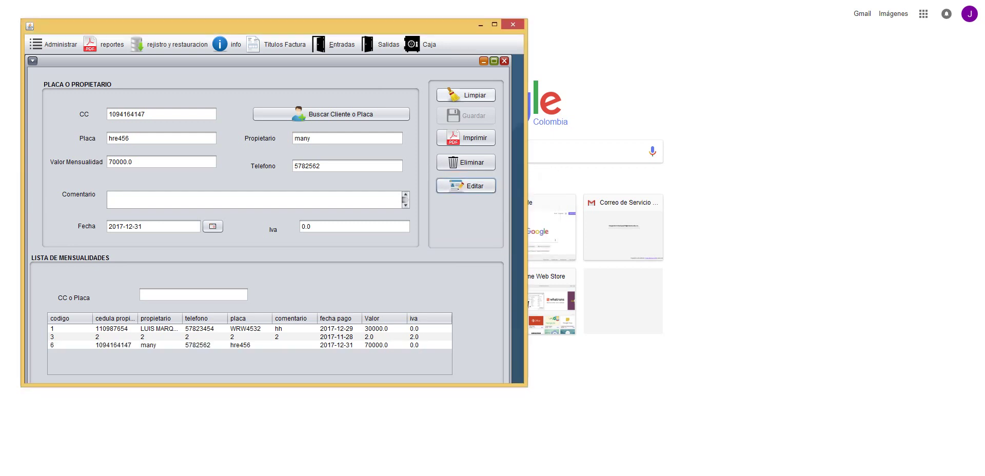
pyautogui.click(466, 95)
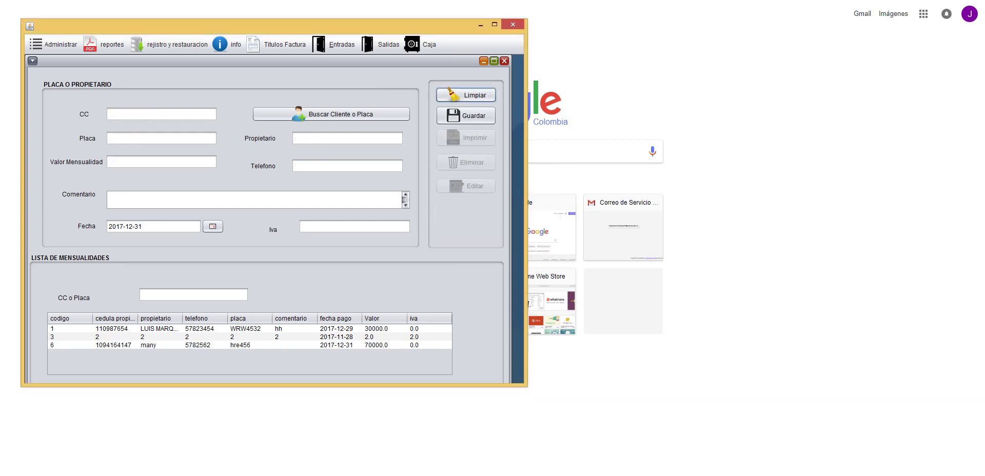
pyautogui.click(161, 113)
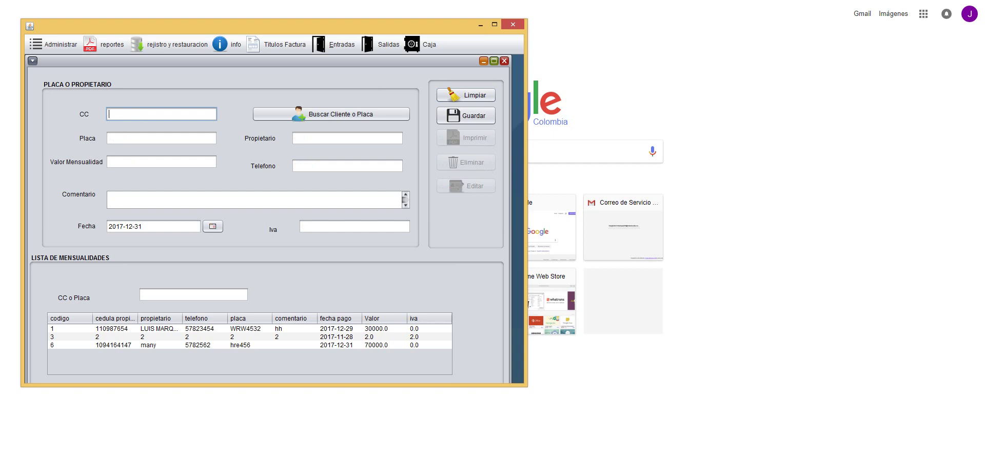
# - Load the client with plate wre345 and enter a monthly fee of 50000 with Iva 0
pyautogui.click(331, 114)
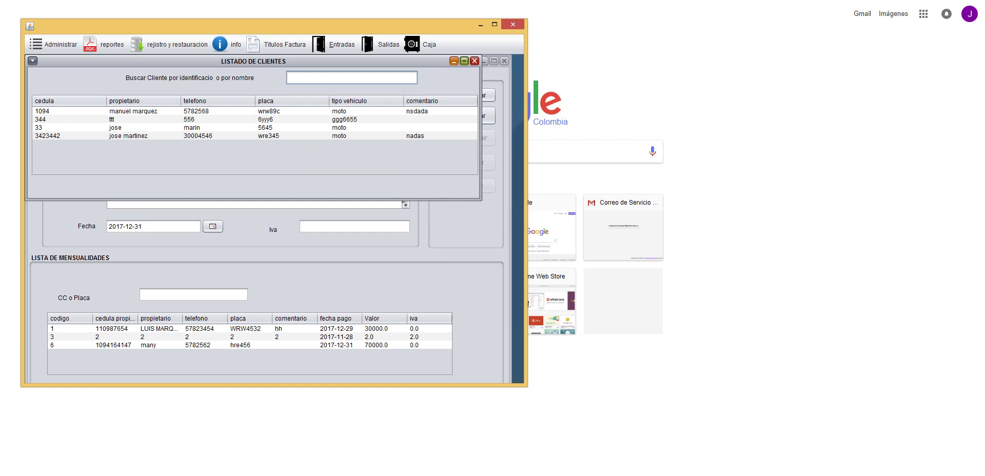
pyautogui.doubleClick(154, 135)
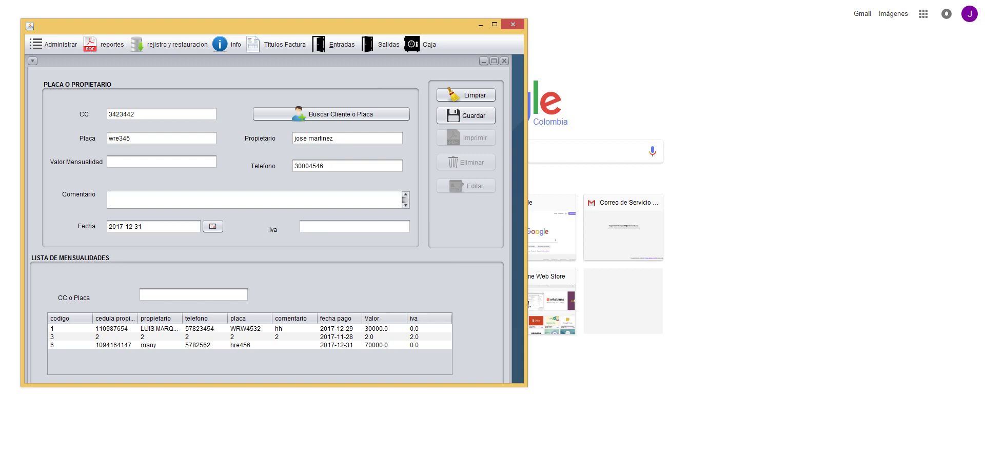
pyautogui.click(162, 162)
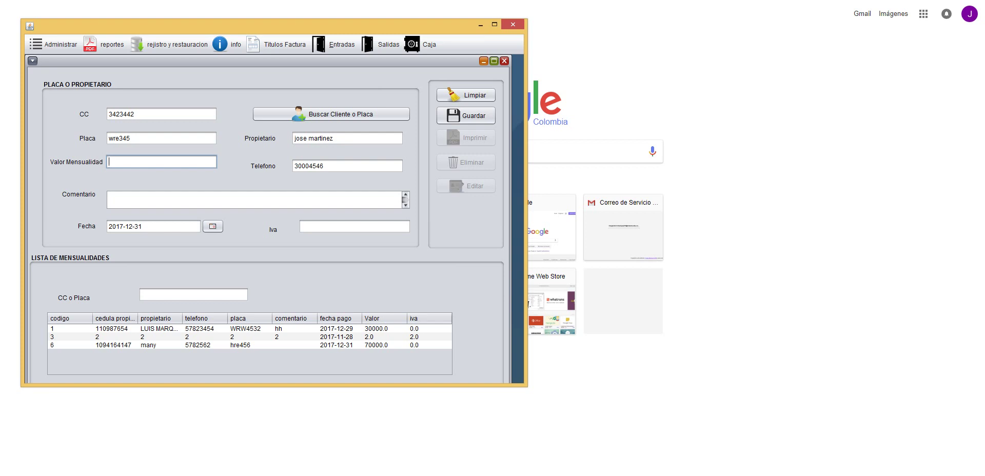
pyautogui.write('50000')
pyautogui.click(354, 226)
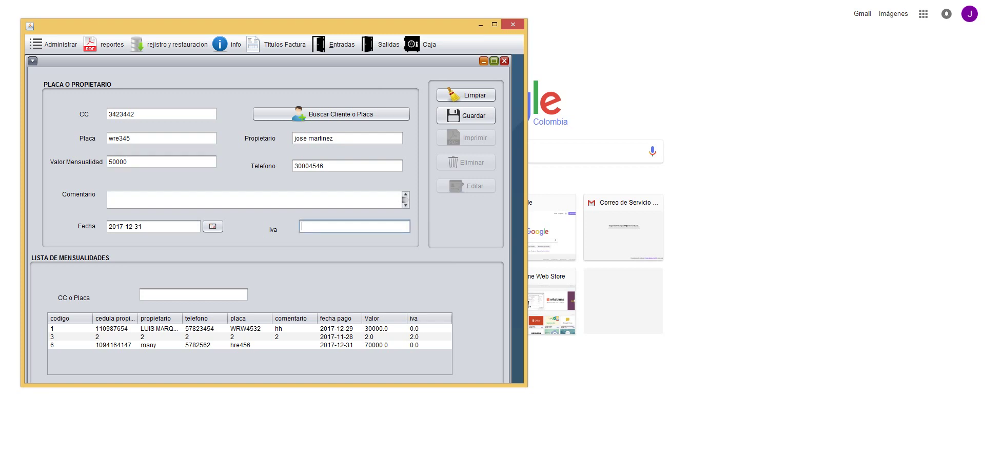
pyautogui.write('0')
# - Date the payment 31 December 2017, save the subscription, and close the form
pyautogui.click(213, 226)
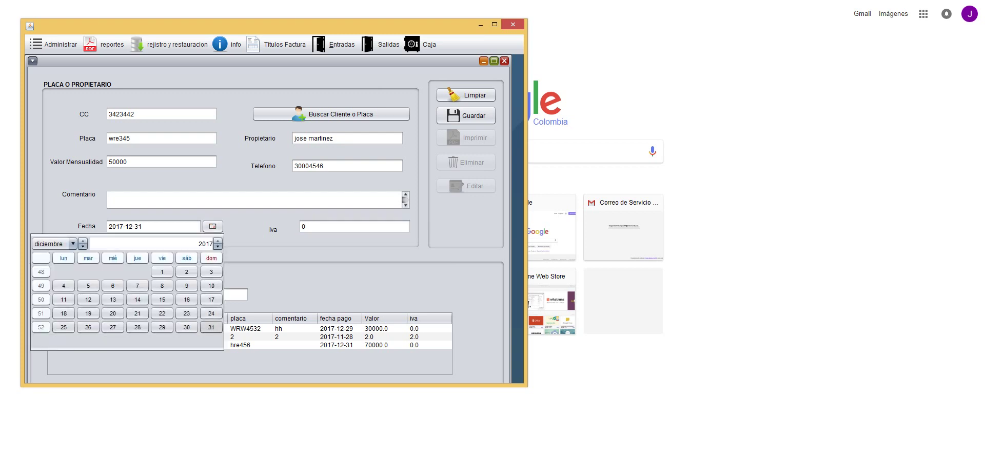
pyautogui.click(211, 327)
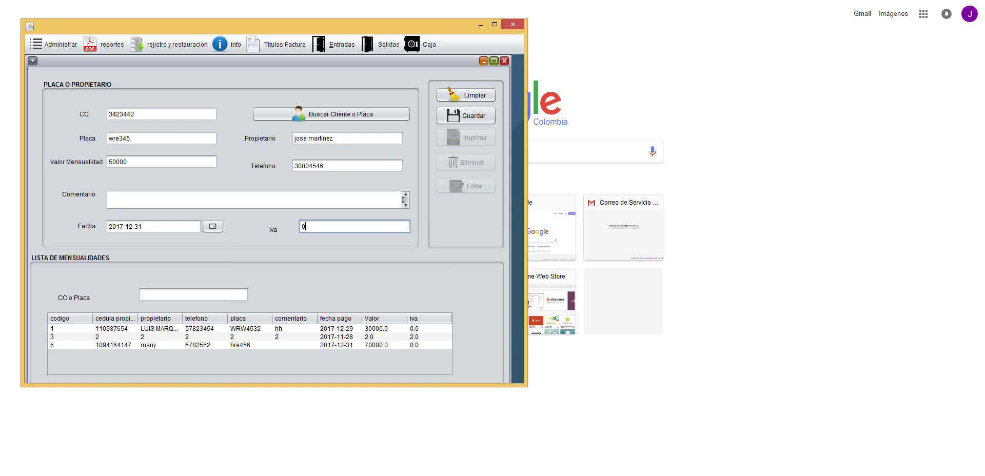
pyautogui.click(466, 116)
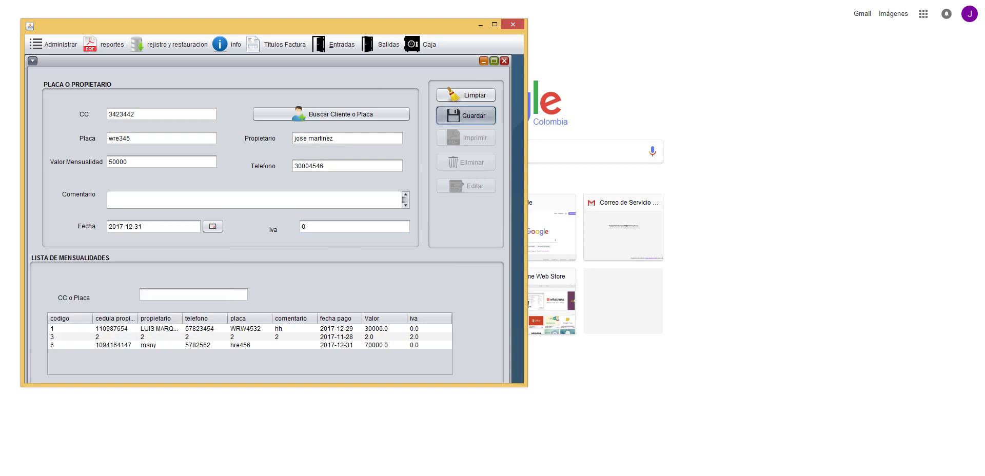
pyautogui.click(532, 231)
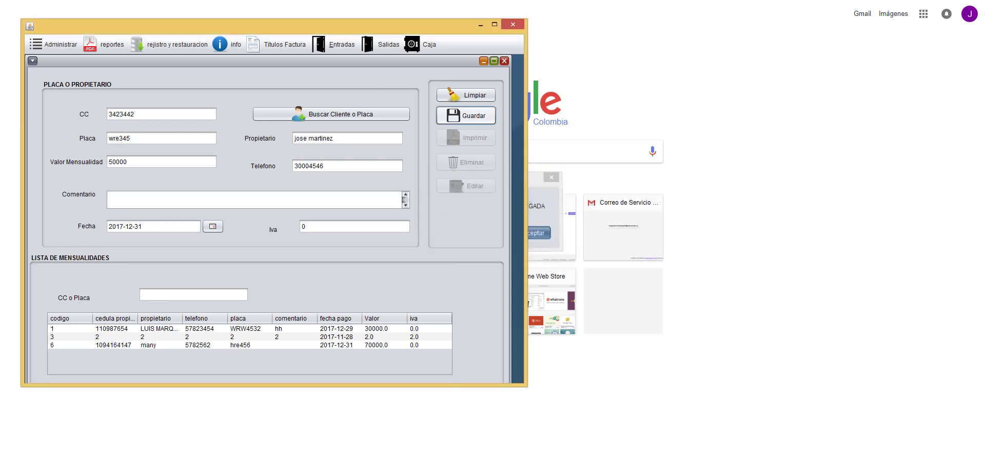
pyautogui.click(504, 60)
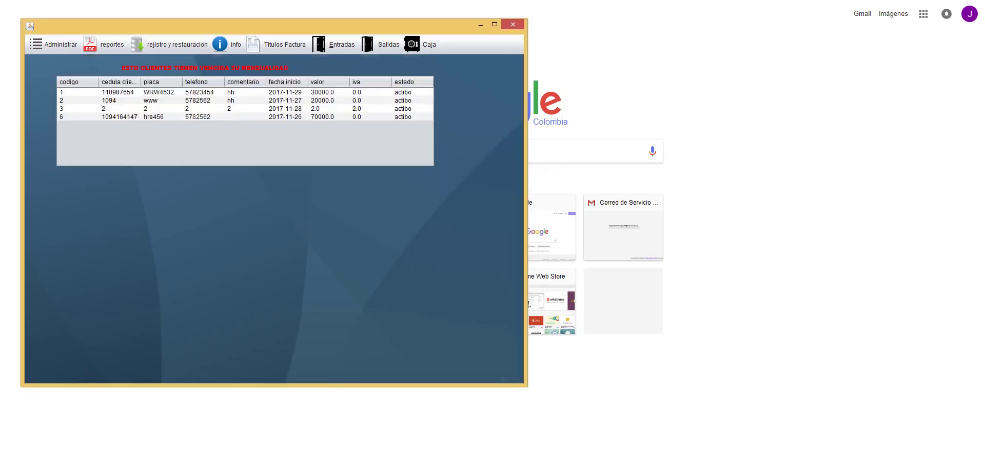
# - Open the vehicle rates, review bus, mula, cicla and carro, and load the motos rate
pyautogui.click(51, 44)
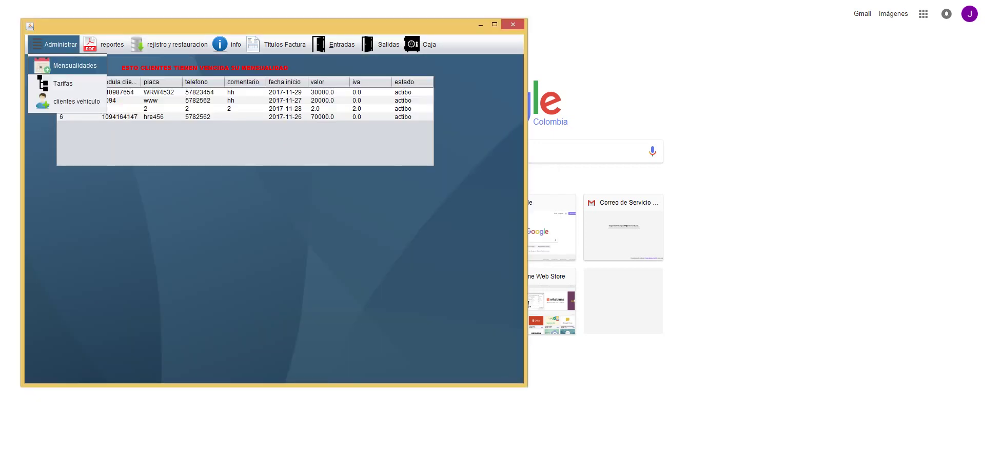
pyautogui.click(56, 81)
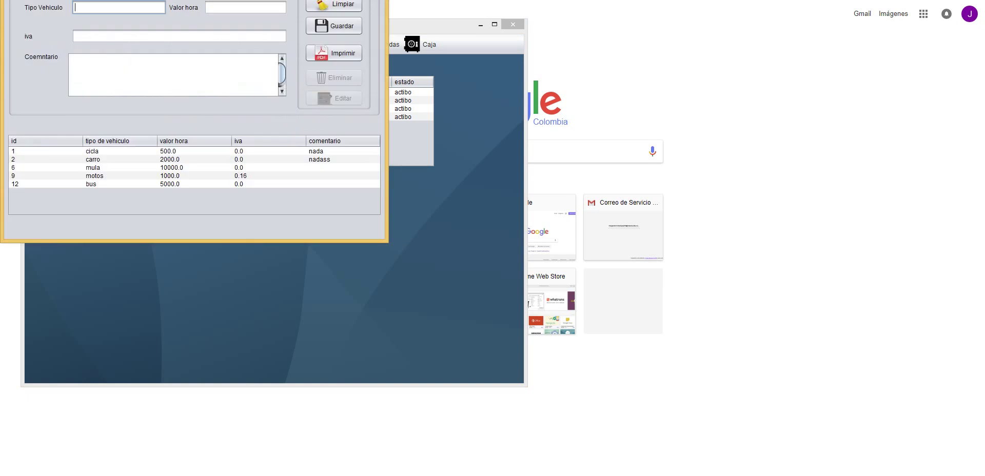
pyautogui.click(118, 184)
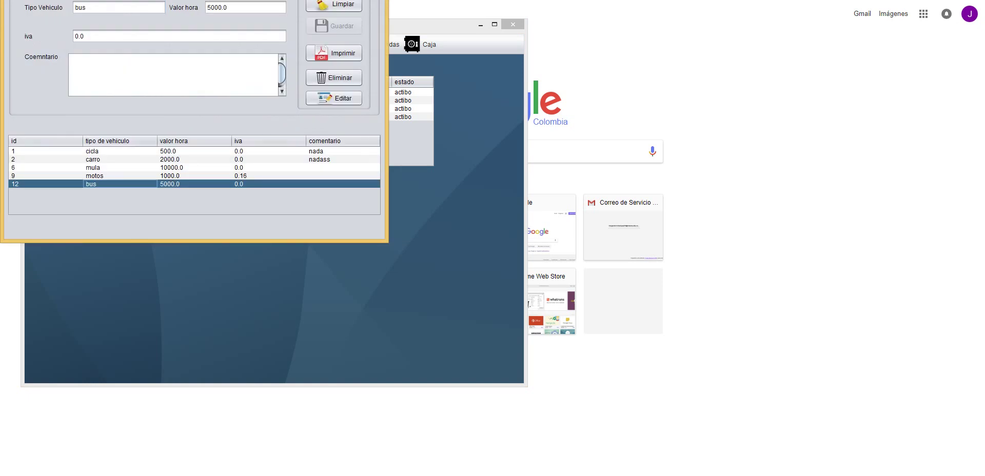
pyautogui.click(118, 176)
pyautogui.click(118, 167)
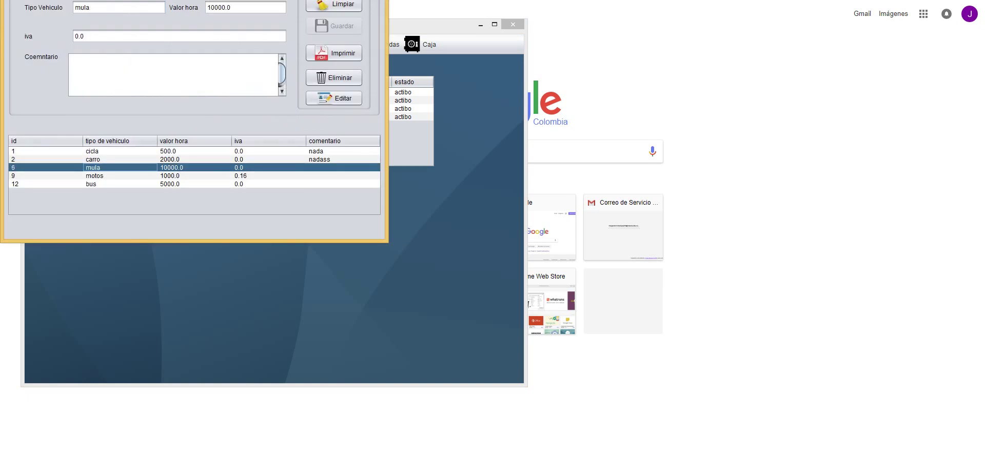
pyautogui.click(118, 151)
pyautogui.click(118, 159)
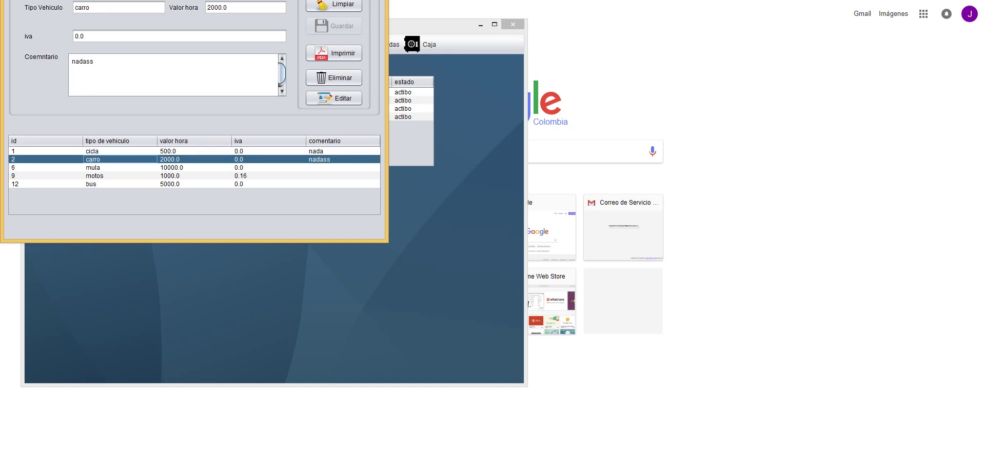
pyautogui.click(118, 176)
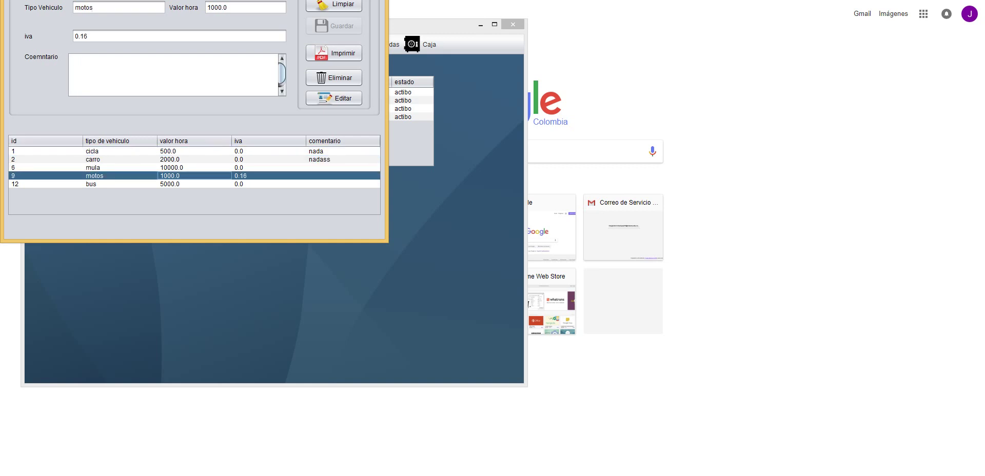
# - Change the motos rate's iva to 0 and save the edited rate
pyautogui.click(88, 35)
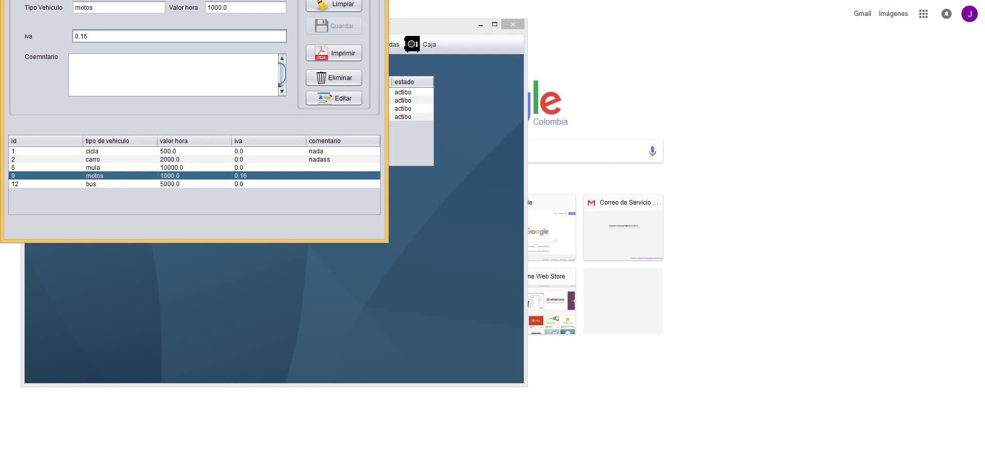
pyautogui.hotkey('ctrl', 'a')
pyautogui.write('00')
pyautogui.press('BackSpace')
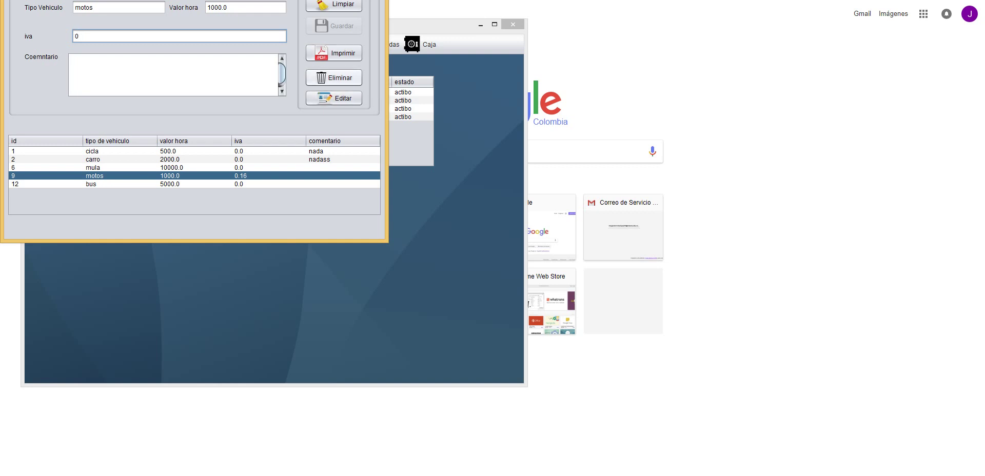
pyautogui.click(333, 98)
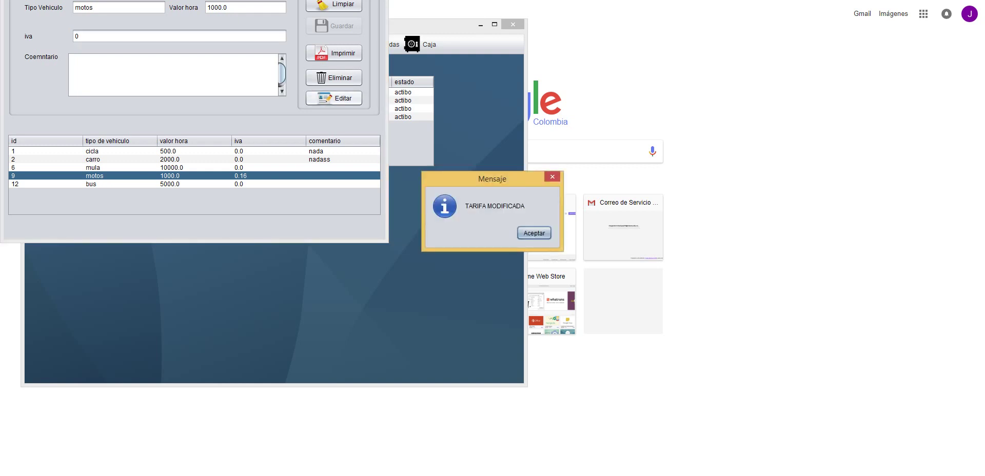
pyautogui.press('Return')
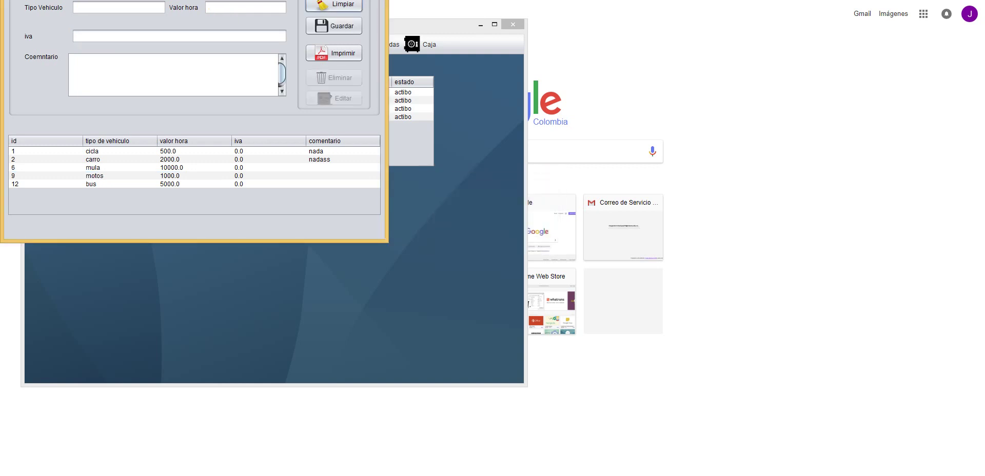
# - Load the bus rate, clear the rate form, and close the Tarifas window
pyautogui.click(119, 184)
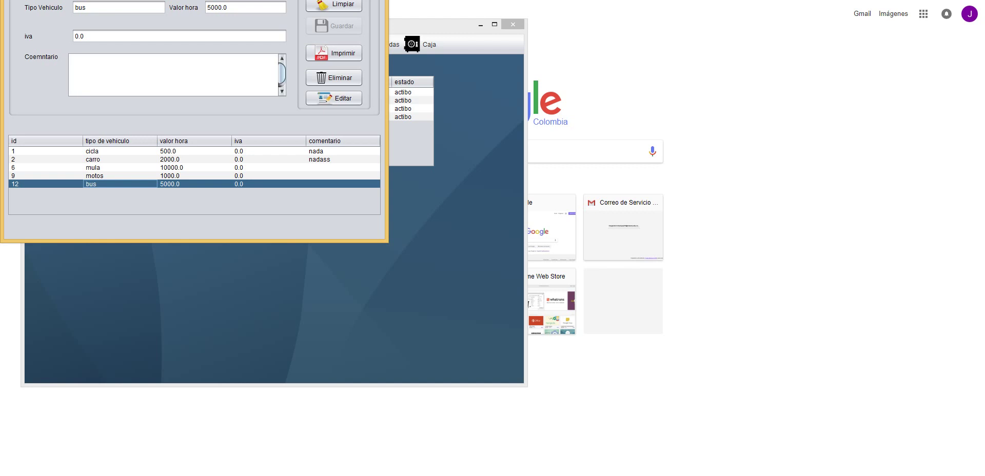
pyautogui.click(334, 4)
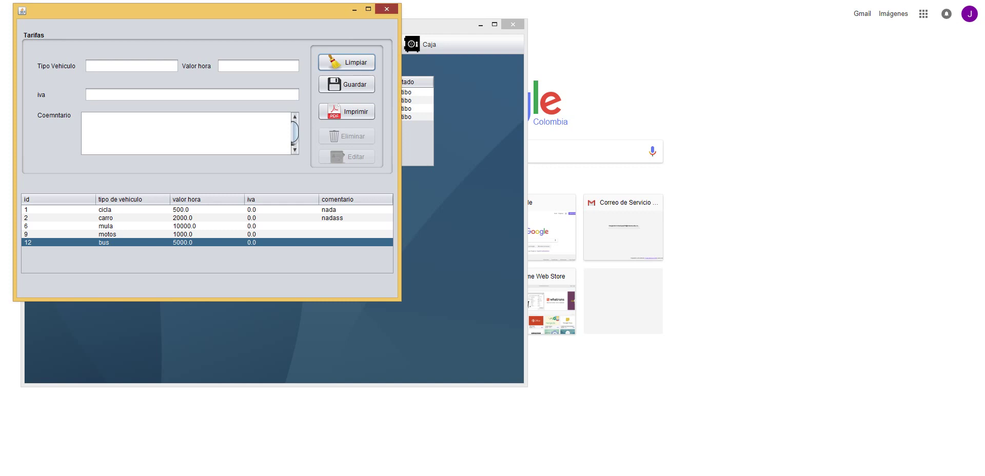
pyautogui.click(386, 8)
pyautogui.click(169, 44)
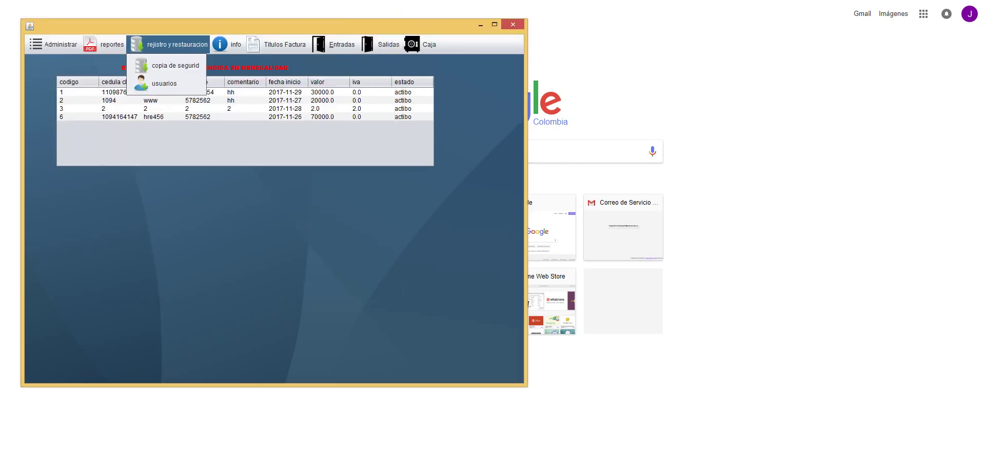
pyautogui.click(154, 83)
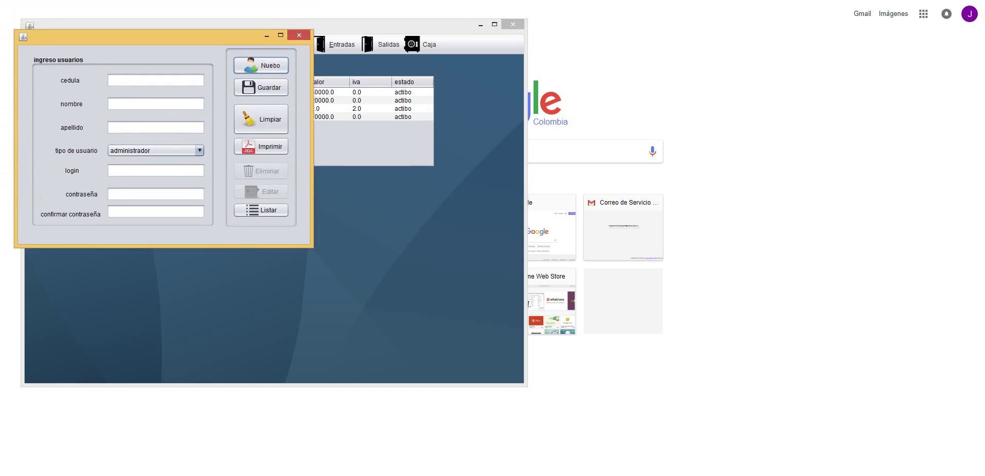
pyautogui.click(154, 150)
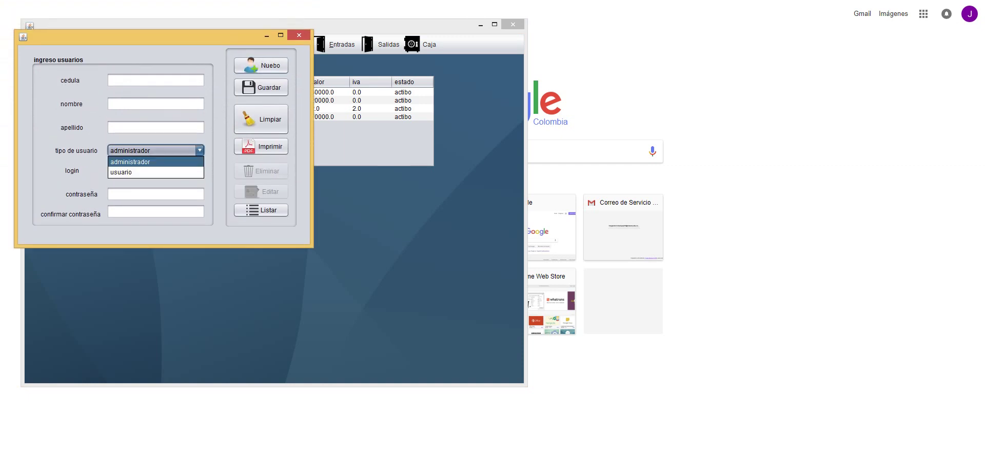
pyautogui.press('Escape')
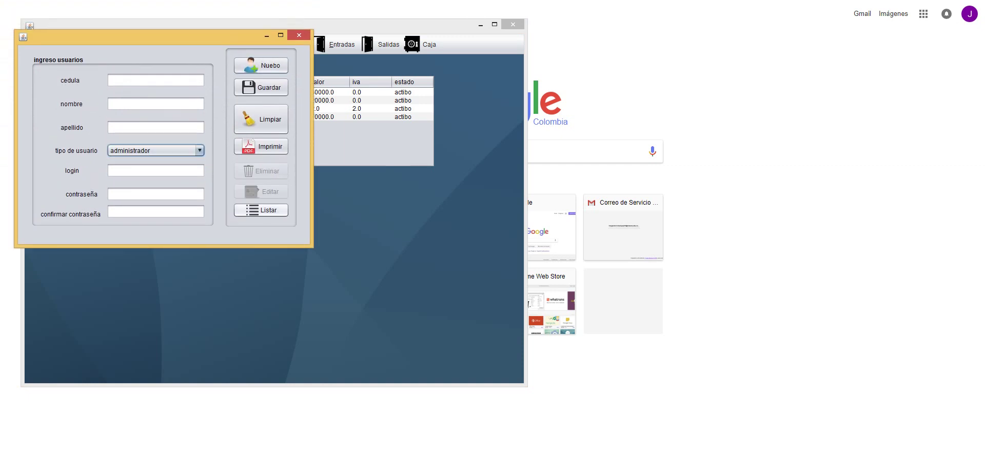
pyautogui.click(261, 210)
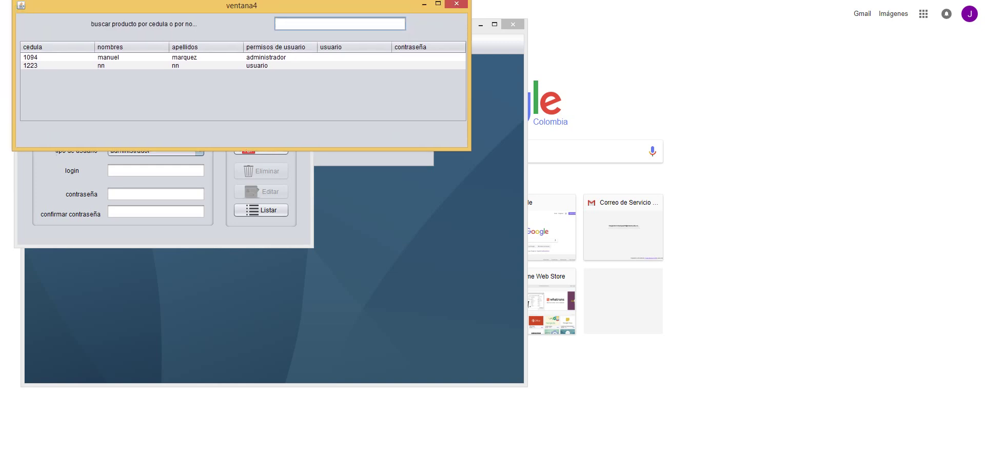
pyautogui.click(459, 10)
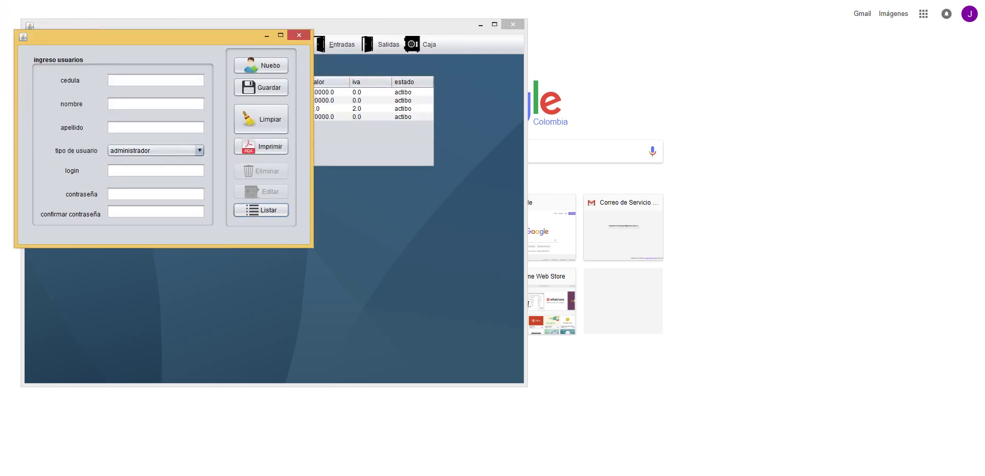
pyautogui.click(299, 35)
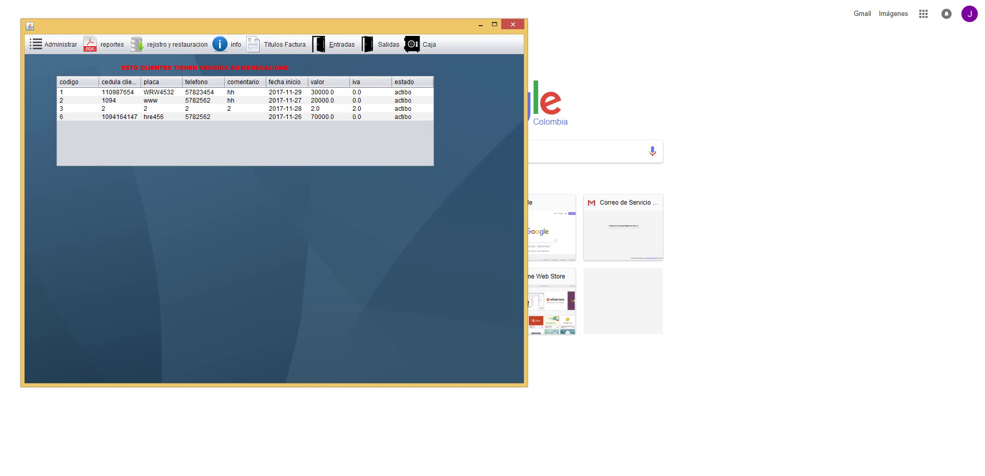
# - Unlock the invoice header details and set the NIT to 12345678
pyautogui.click(277, 44)
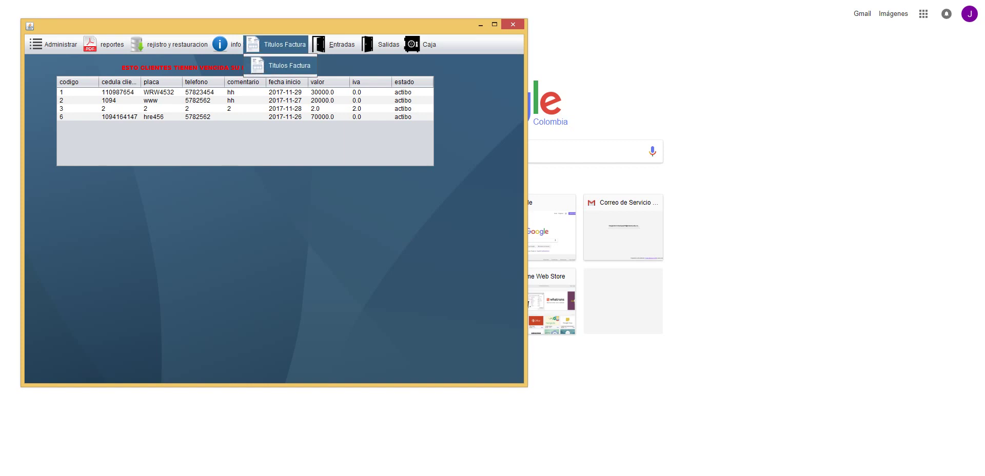
pyautogui.click(285, 65)
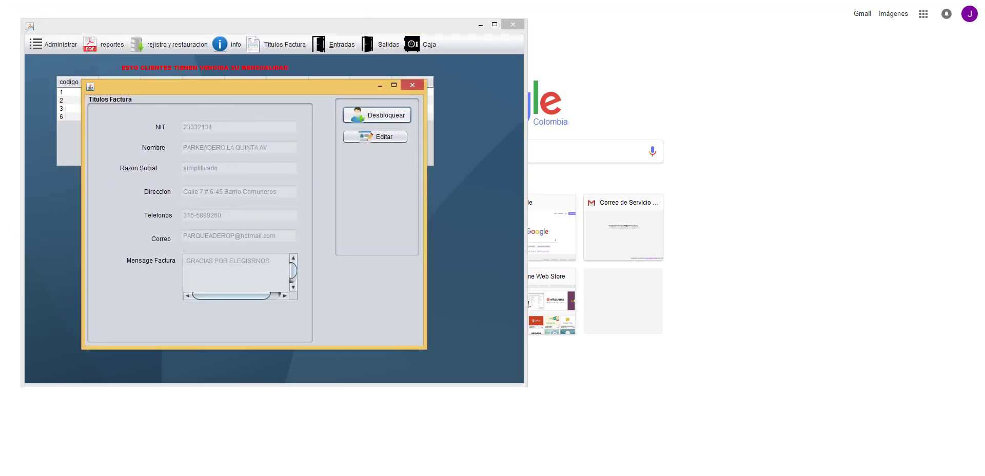
pyautogui.click(377, 115)
pyautogui.press('Tab')
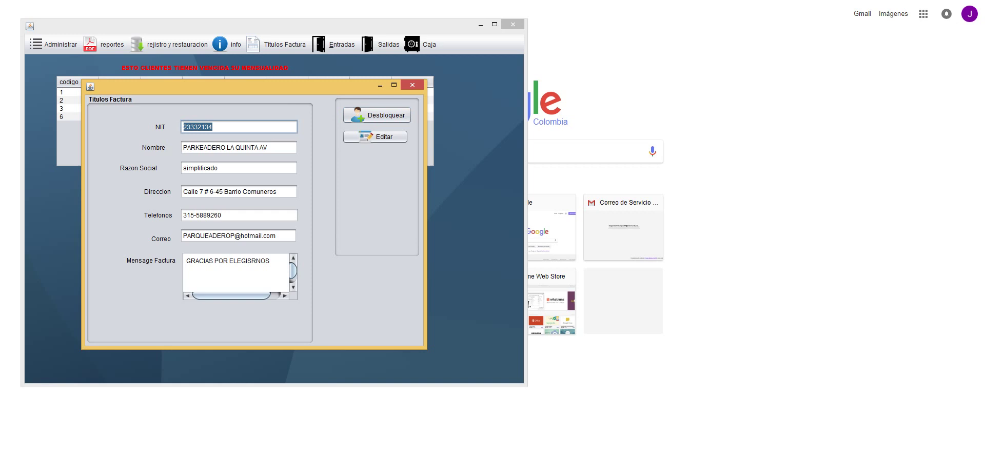
pyautogui.write('12345678')
# - Replace the ending of the business name with 'la esquina'
pyautogui.press('Tab')
pyautogui.hotkey('shift', 'Left')
pyautogui.hotkey('shift', 'Left')
pyautogui.hotkey('shift', 'Left')
pyautogui.hotkey('shift', 'Left')
pyautogui.hotkey('shift', 'Left')
pyautogui.hotkey('shift', 'Left')
pyautogui.hotkey('shift', 'Left')
pyautogui.hotkey('shift', 'Left')
pyautogui.hotkey('shift', 'Left')
pyautogui.hotkey('shift', 'Left')
pyautogui.hotkey('shift', 'Left')
pyautogui.hotkey('shift', 'Left')
pyautogui.hotkey('shift', 'Left')
pyautogui.hotkey('shift', 'Left')
pyautogui.hotkey('shift', 'Right')
pyautogui.hotkey('shift', 'Right')
pyautogui.hotkey('shift', 'Right')
pyautogui.hotkey('shift', 'Right')
pyautogui.hotkey('shift', 'Right')
pyautogui.hotkey('shift', 'Right')
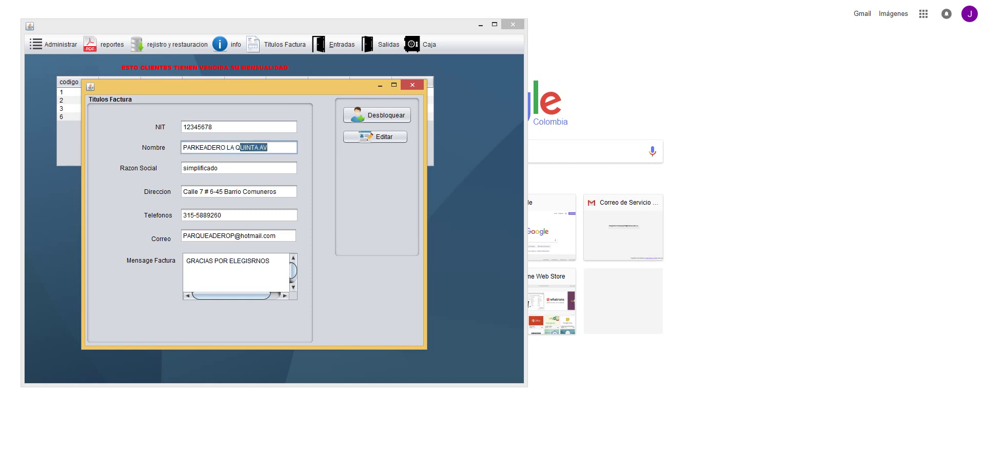
pyautogui.press('BackSpace')
pyautogui.press('BackSpace')
pyautogui.press('BackSpace')
pyautogui.press('BackSpace')
pyautogui.write('la esquina')
pyautogui.press('BackSpace')
pyautogui.press('BackSpace')
pyautogui.press('BackSpace')
pyautogui.press('BackSpace')
pyautogui.press('BackSpace')
pyautogui.press('BackSpace')
pyautogui.press('BackSpace')
pyautogui.press('BackSpace')
pyautogui.press('BackSpace')
# - Remove the stray LA ESQUINA from Razon Social and make the name PARKEADERO LA ESQUINA
pyautogui.click(218, 168)
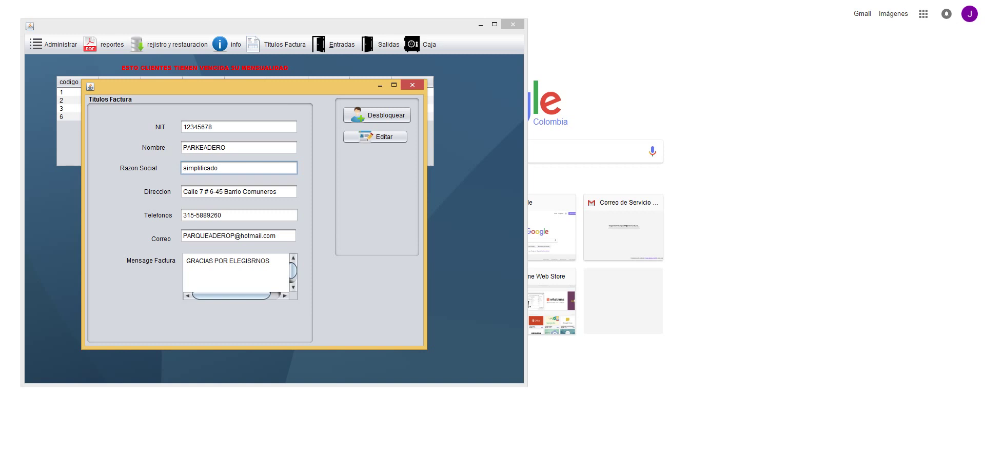
pyautogui.write('LA ESQUINA')
pyautogui.click(229, 147)
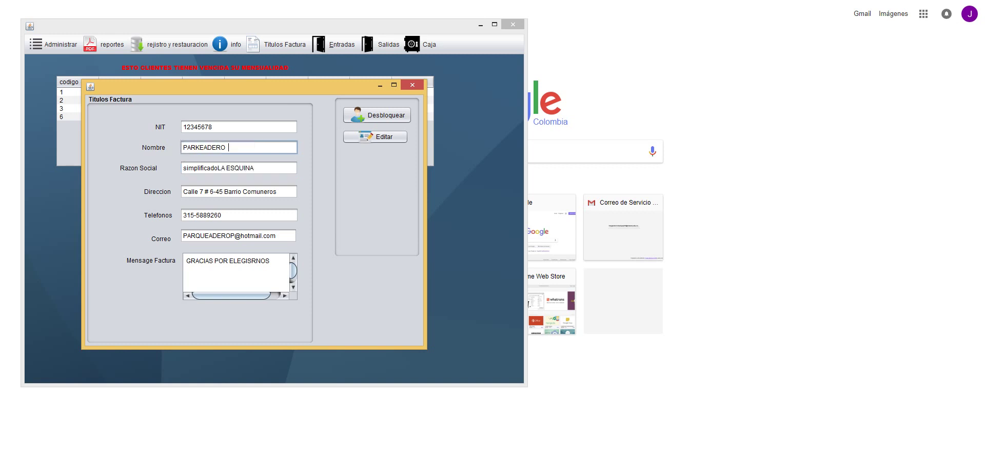
pyautogui.click(183, 168)
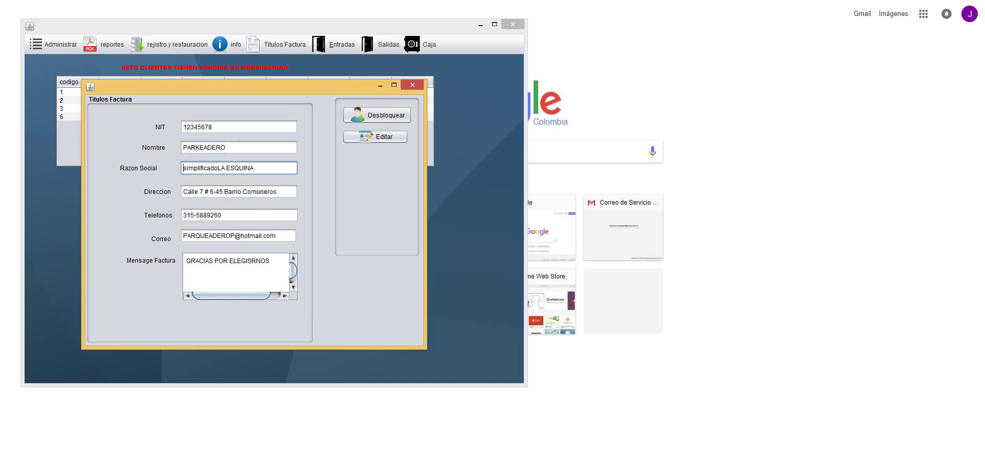
pyautogui.hotkey('shift', 'Left')
pyautogui.hotkey('shift', 'Left')
pyautogui.hotkey('shift', 'Left')
pyautogui.hotkey('shift', 'Left')
pyautogui.hotkey('shift', 'Left')
pyautogui.hotkey('shift', 'Left')
pyautogui.hotkey('shift', 'Left')
pyautogui.hotkey('shift', 'Left')
pyautogui.hotkey('shift', 'Left')
pyautogui.hotkey('shift', 'Left')
pyautogui.hotkey('ctrl', 'c')
pyautogui.press('BackSpace')
pyautogui.click(226, 147)
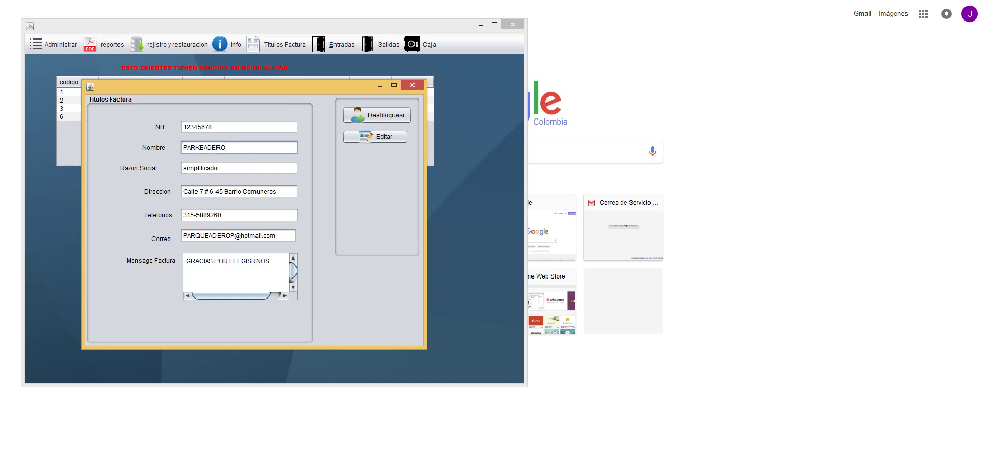
pyautogui.hotkey('ctrl', 'v')
pyautogui.click(183, 191)
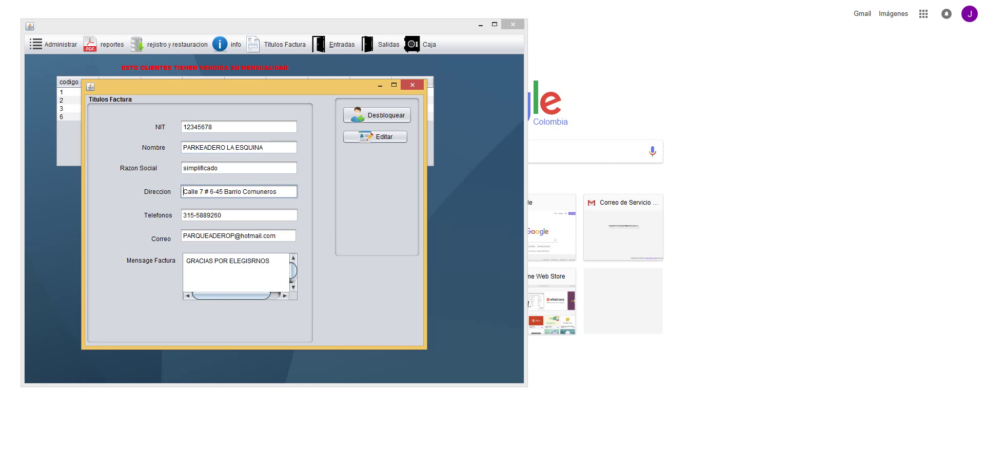
pyautogui.hotkey('ctrl', 'a')
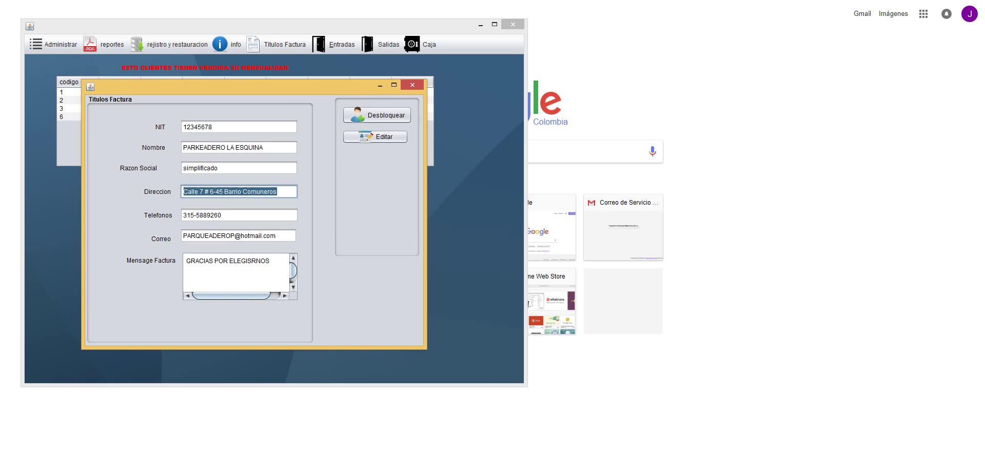
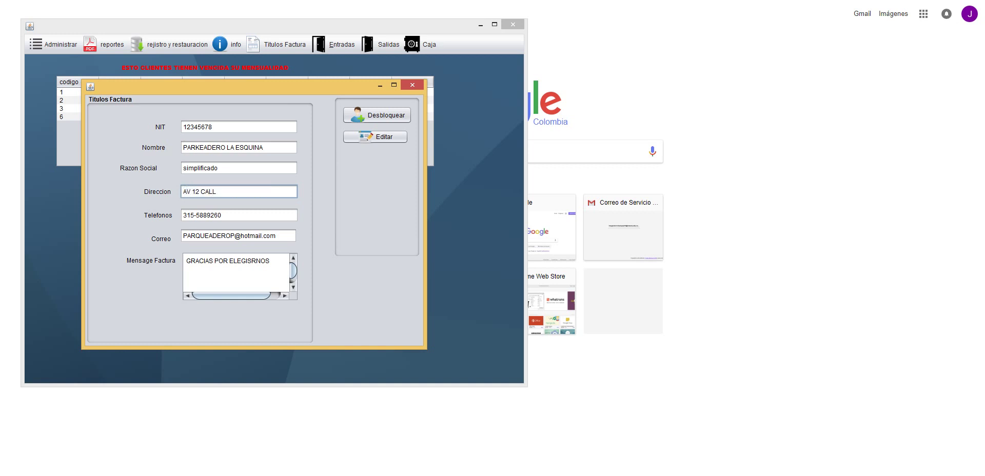
pyautogui.click(239, 215)
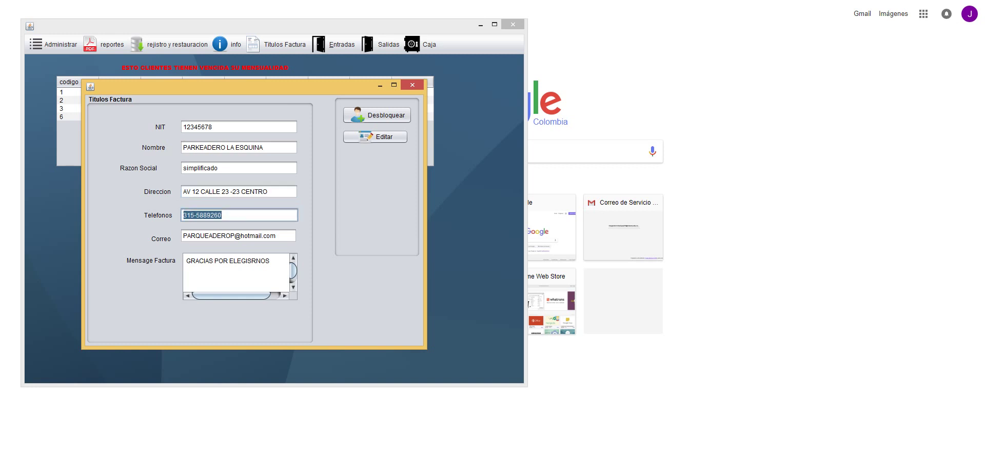
pyautogui.write('5786758')
pyautogui.moveTo(234, 236); pyautogui.dragTo(183, 235)
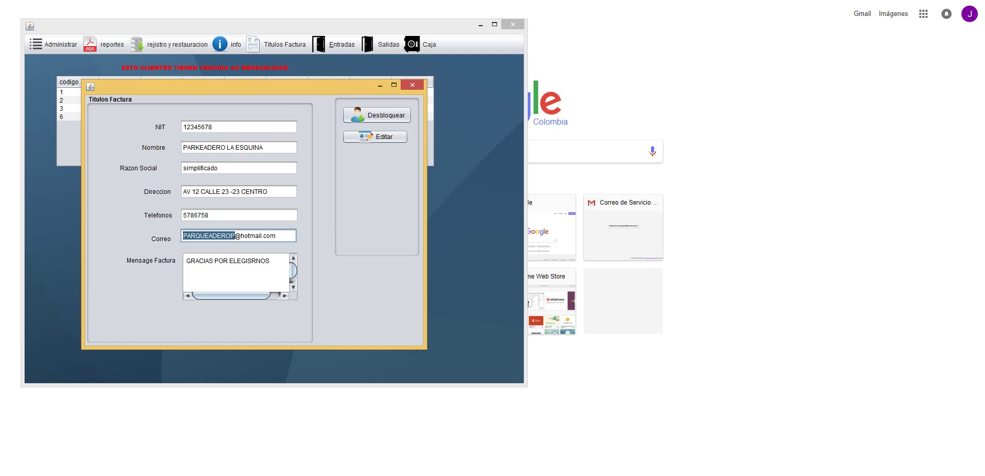
pyautogui.write('parque')
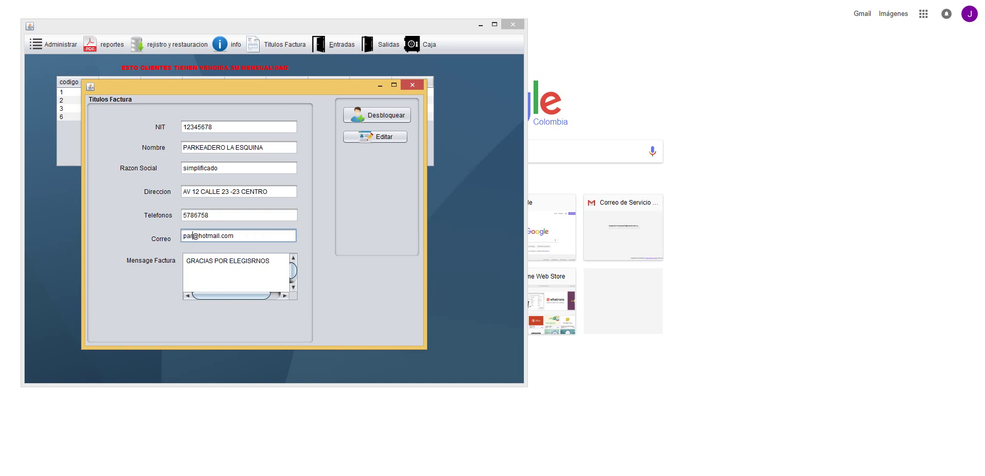
pyautogui.write('adero23')
# - Leave the invoice message unchanged and save the edited invoice titles
pyautogui.click(270, 260)
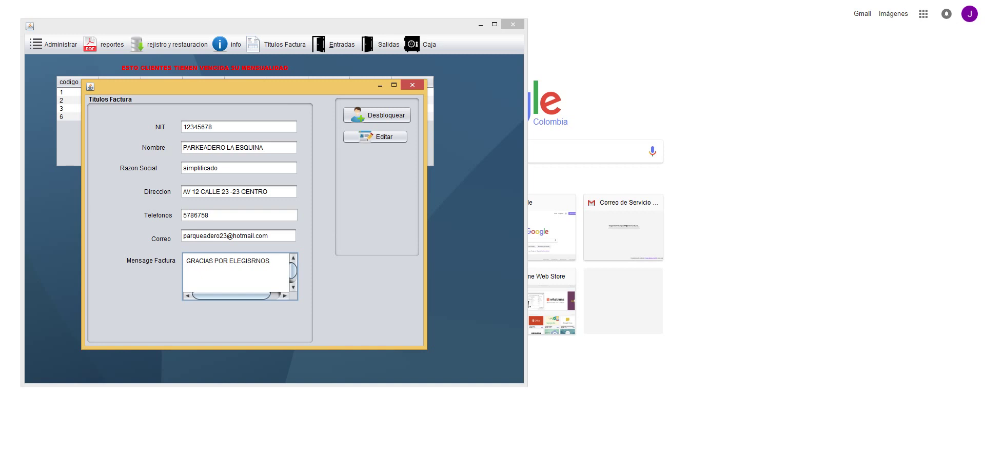
pyautogui.write('somo')
pyautogui.write('s')
pyautogui.press('BackSpace')
pyautogui.press('BackSpace')
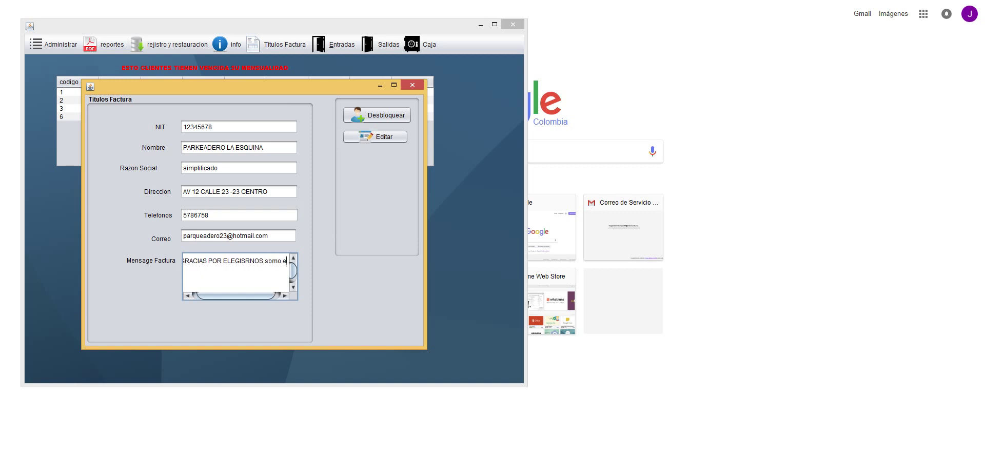
pyautogui.press('BackSpace')
pyautogui.press('BackSpace')
pyautogui.press('BackSpace')
pyautogui.press('BackSpace')
pyautogui.press('BackSpace')
pyautogui.click(375, 137)
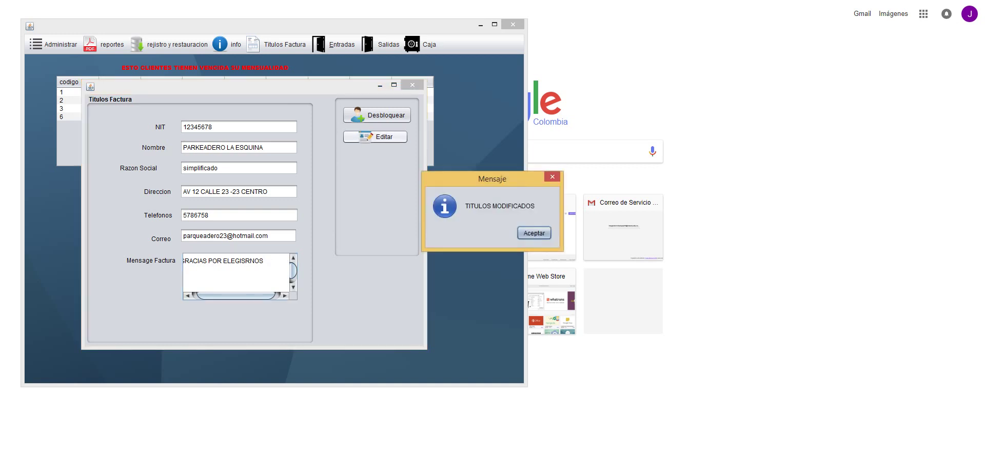
pyautogui.press('Return')
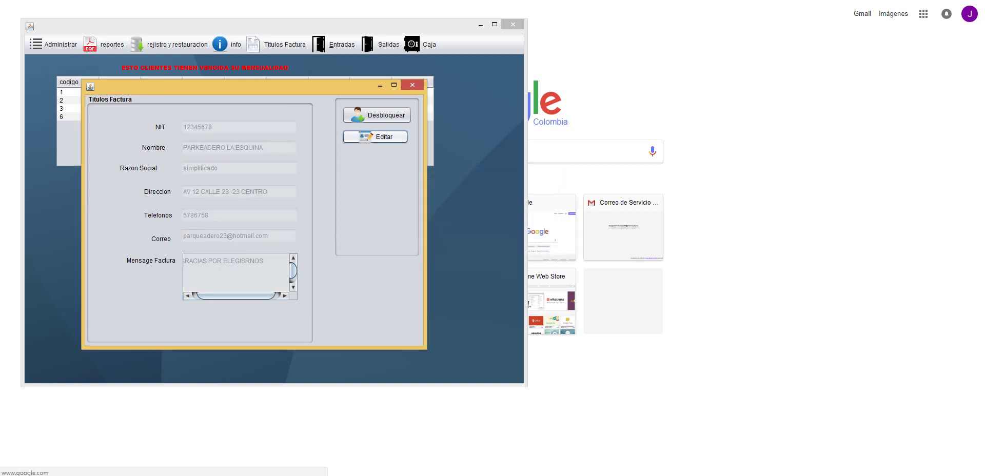
# - Close the invoice titles window and the vehicle entry form opened by mistake
pyautogui.hotkey('ctrl', 'F4')
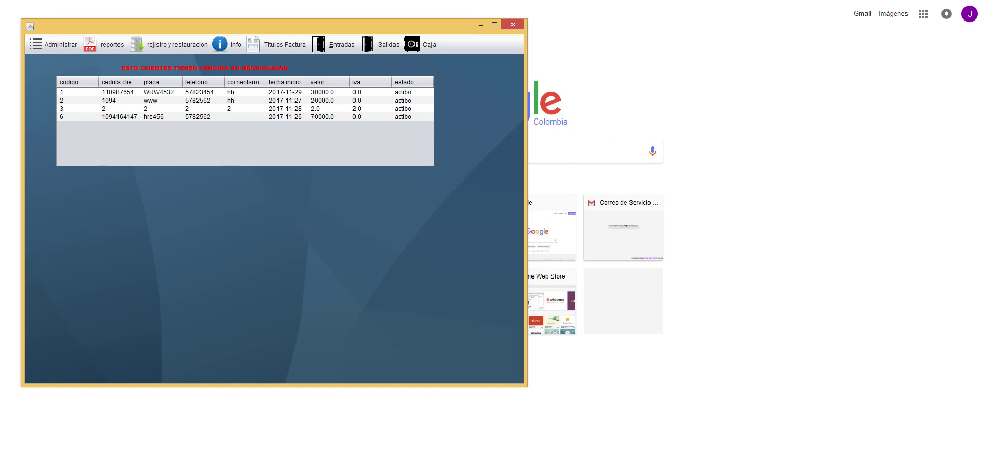
pyautogui.hotkey('alt', 'e')
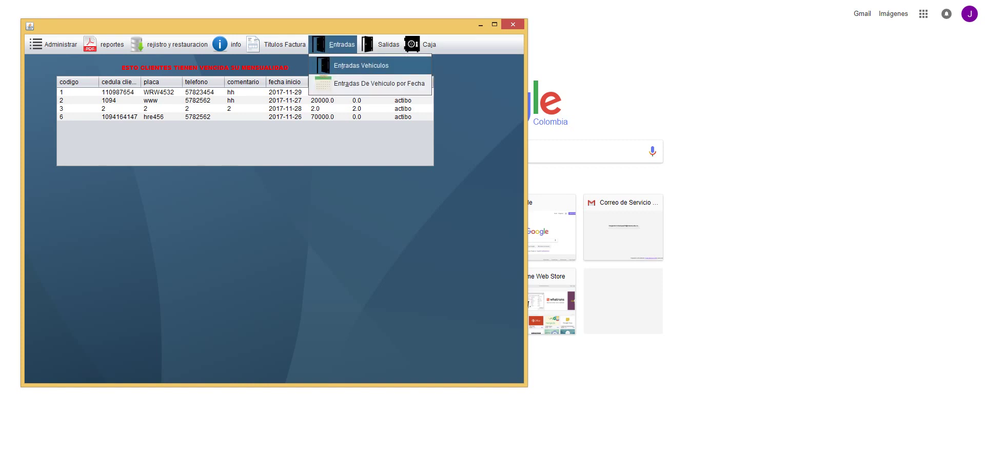
pyautogui.press('Return')
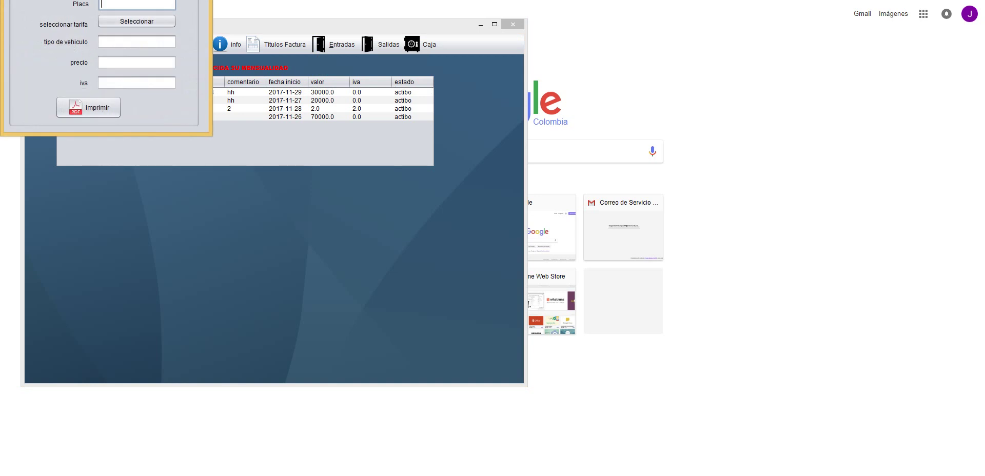
pyautogui.press('Escape')
# - Inspect entries 81 and 82 in the vehicle entries by date, then close that window
pyautogui.hotkey('alt', 'e')
pyautogui.press('Down')
pyautogui.press('Return')
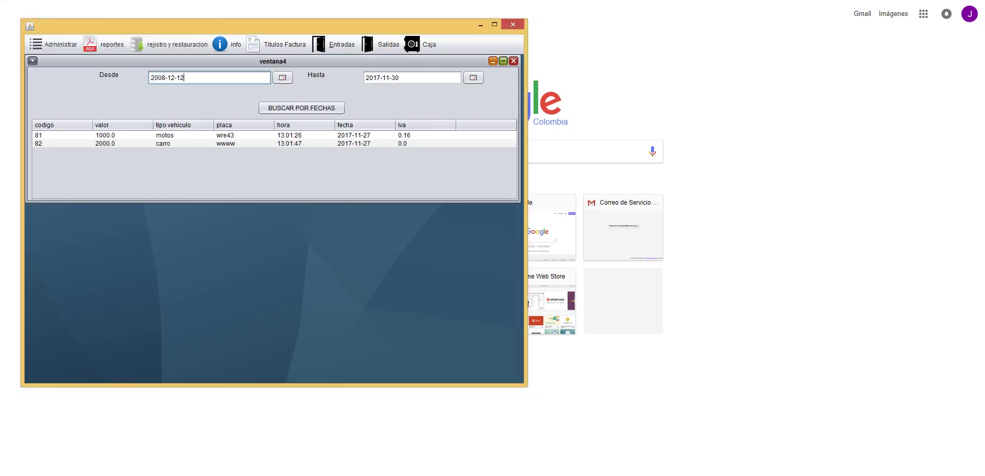
pyautogui.click(244, 143)
pyautogui.click(244, 135)
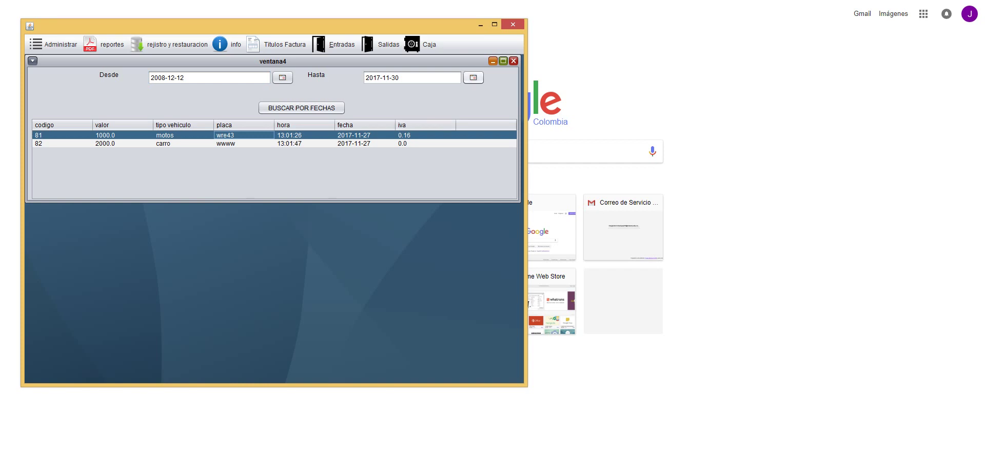
pyautogui.click(513, 61)
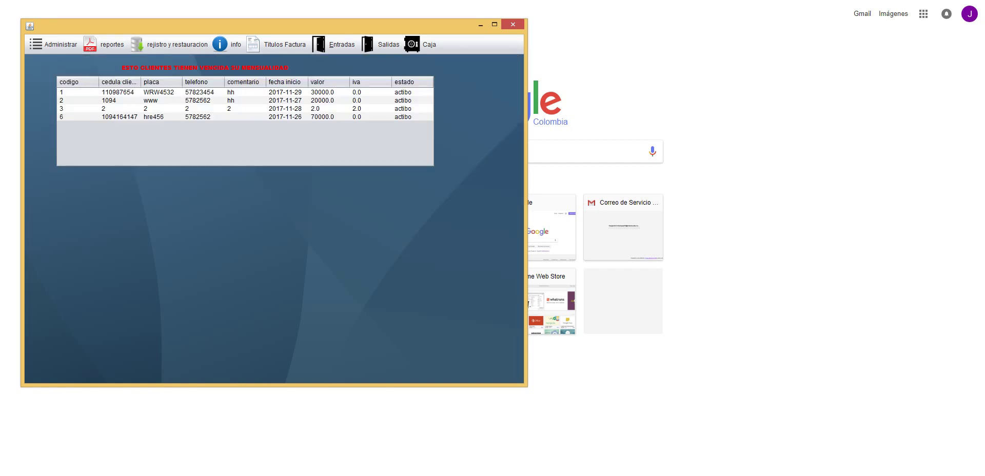
pyautogui.click(277, 44)
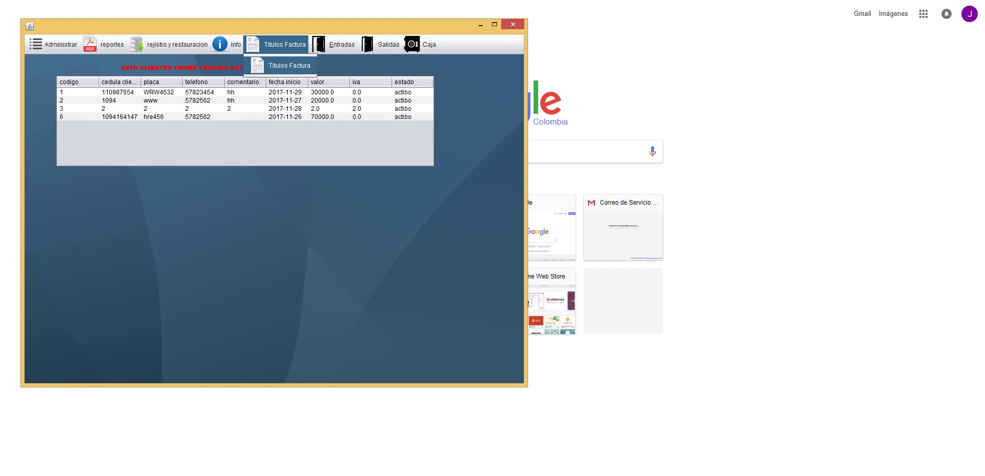
pyautogui.click(349, 65)
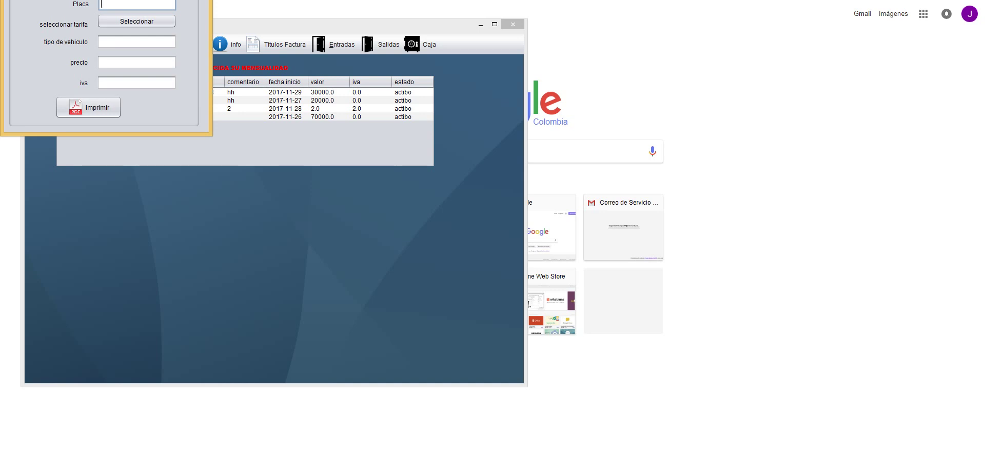
pyautogui.write('wrw89c')
pyautogui.click(136, 21)
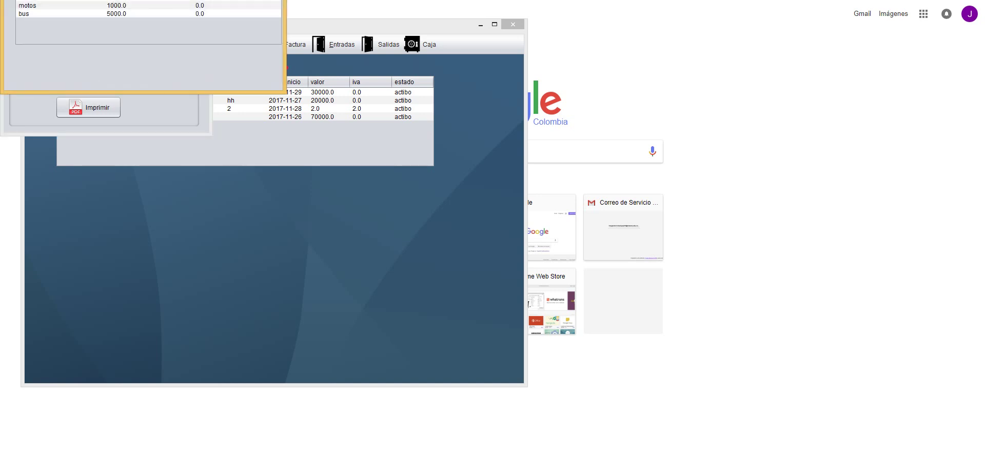
pyautogui.doubleClick(28, 5)
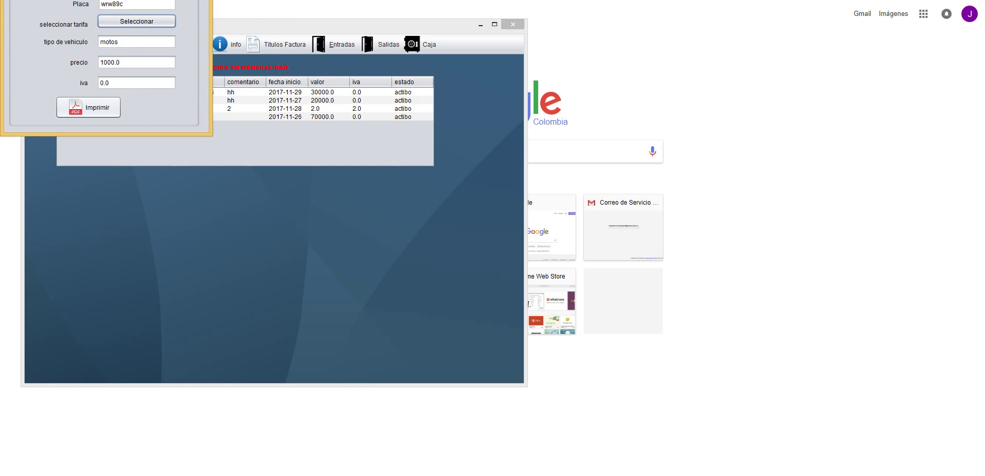
pyautogui.click(88, 107)
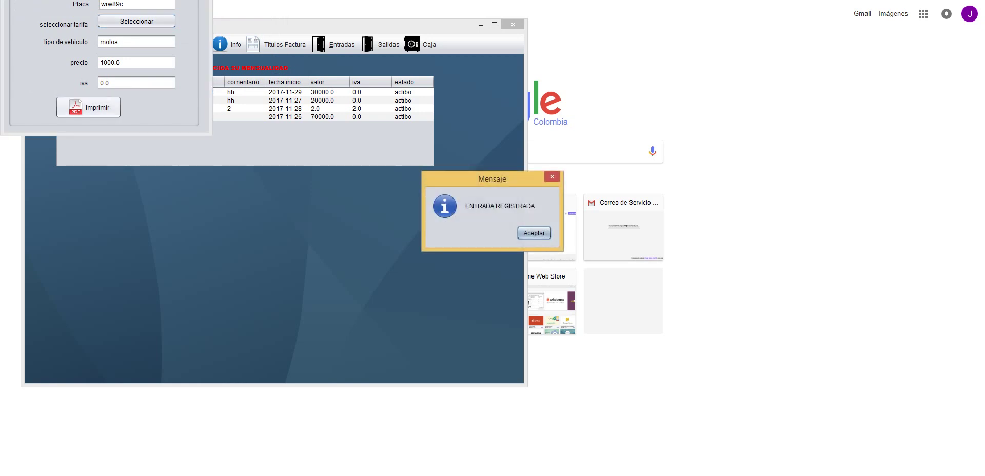
pyautogui.click(534, 233)
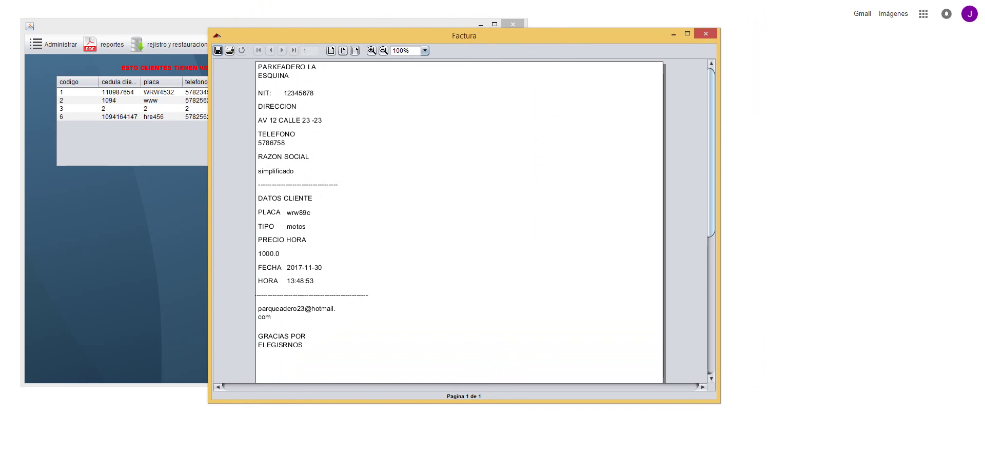
pyautogui.scroll(-1, 459, 221)
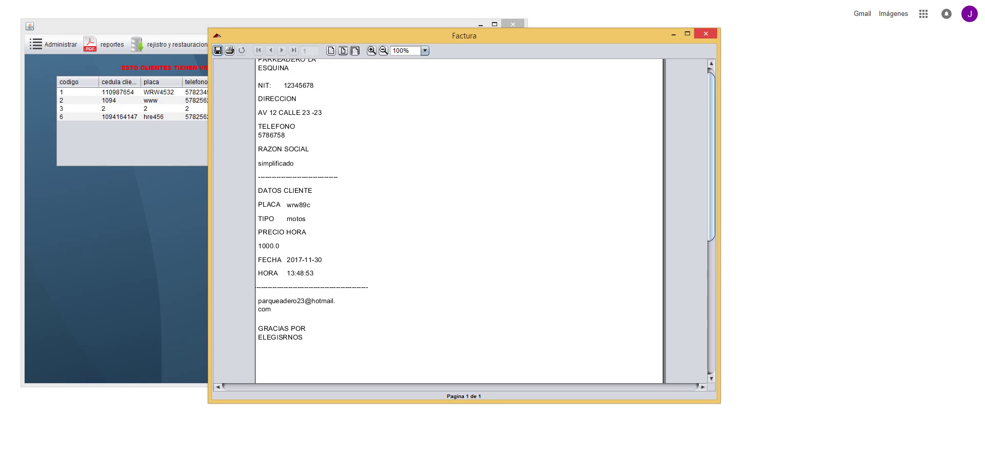
pyautogui.hotkey('alt', 'F4')
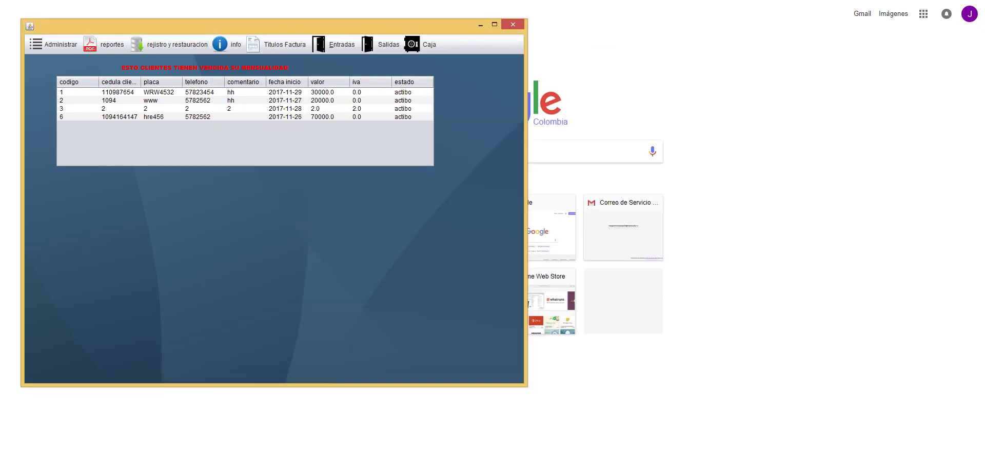
pyautogui.click(334, 44)
pyautogui.click(349, 66)
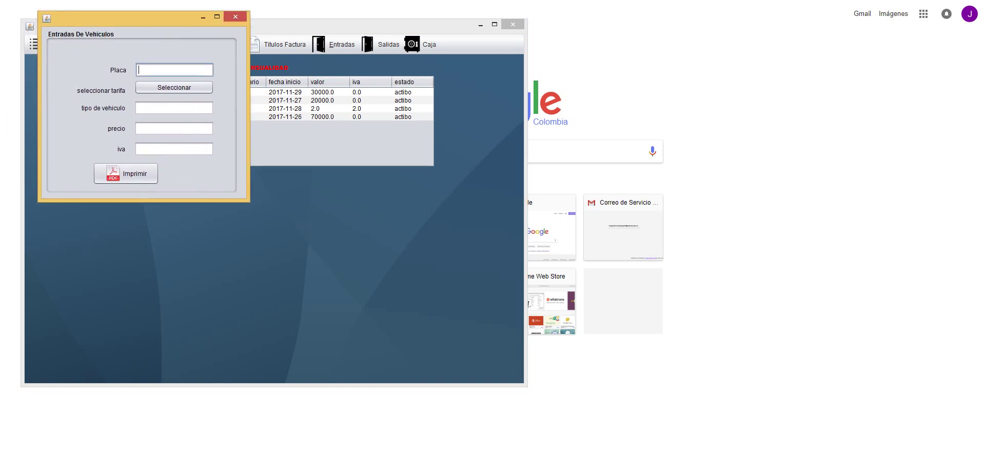
pyautogui.write('wee674')
pyautogui.click(174, 88)
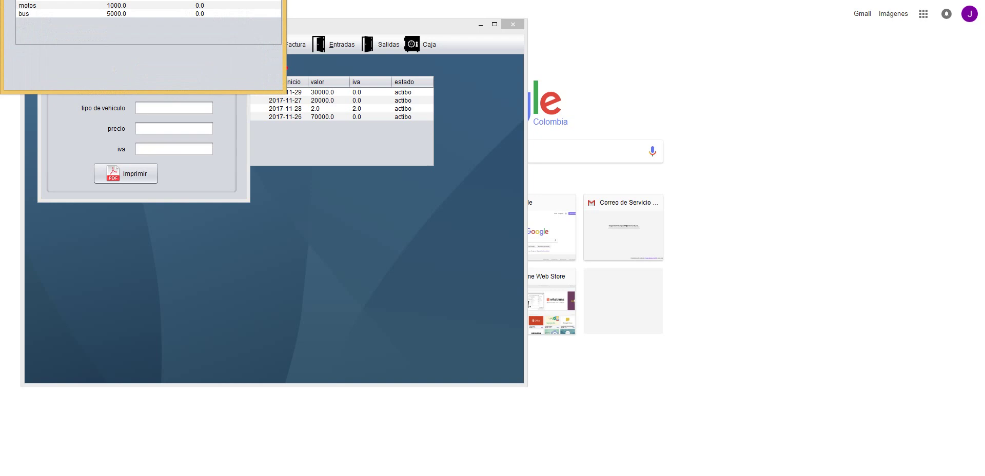
pyautogui.doubleClick(51, 1)
pyautogui.click(125, 173)
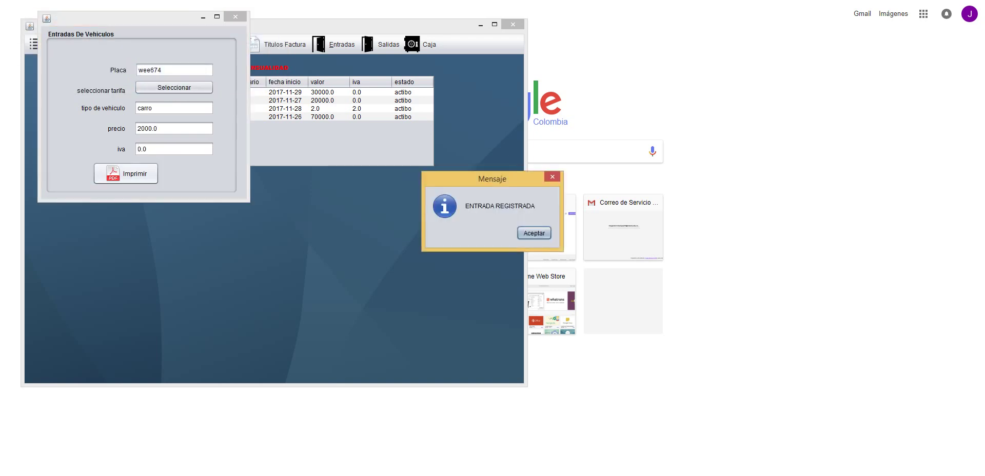
pyautogui.click(534, 233)
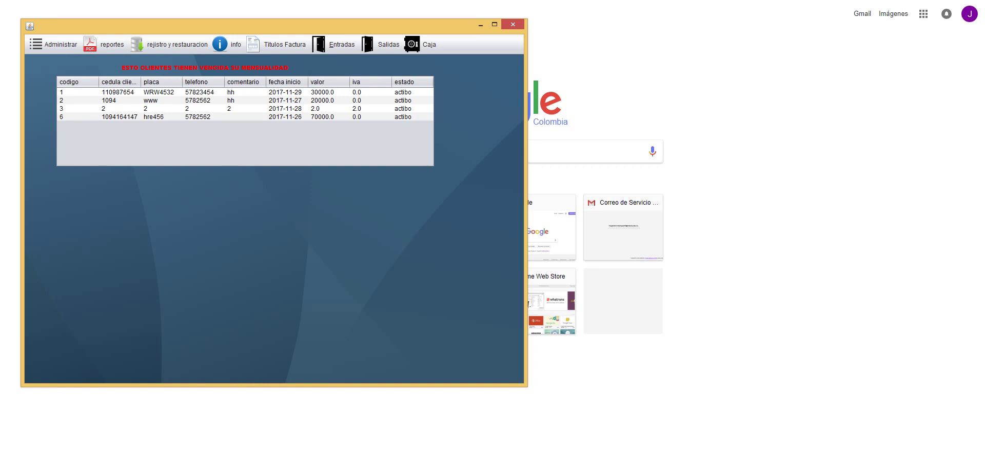
pyautogui.hotkey('alt', 'e')
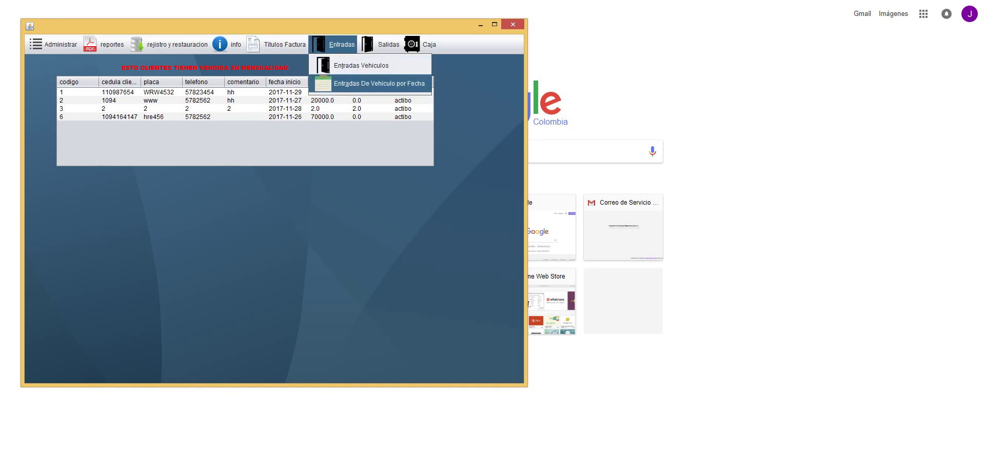
pyautogui.press('Return')
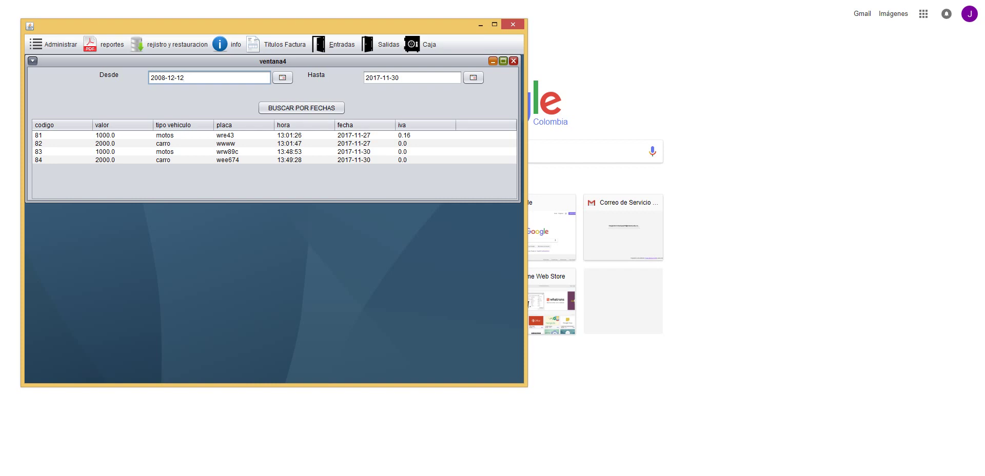
pyautogui.moveTo(401, 77); pyautogui.dragTo(366, 78)
pyautogui.hotkey('ctrl', 'c')
pyautogui.moveTo(185, 77); pyautogui.dragTo(150, 77)
pyautogui.hotkey('ctrl', 'v')
pyautogui.click(301, 108)
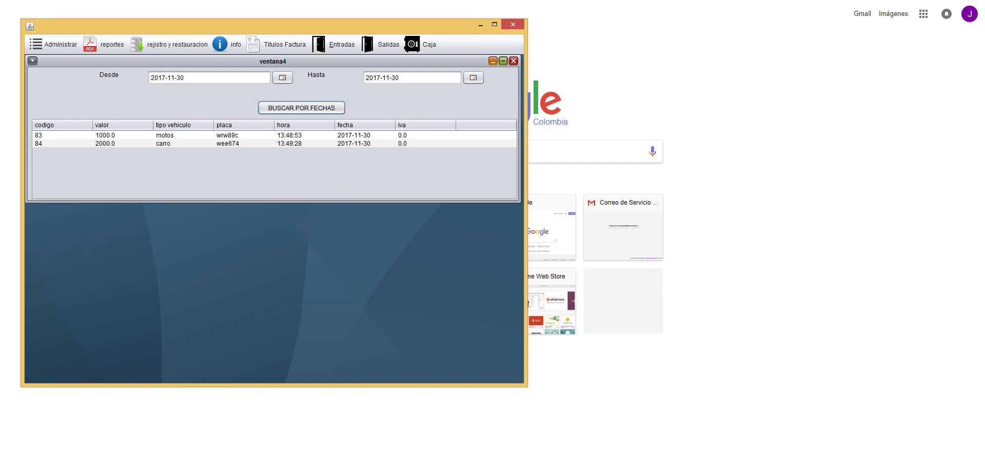
pyautogui.hotkey('ctrl', 'F4')
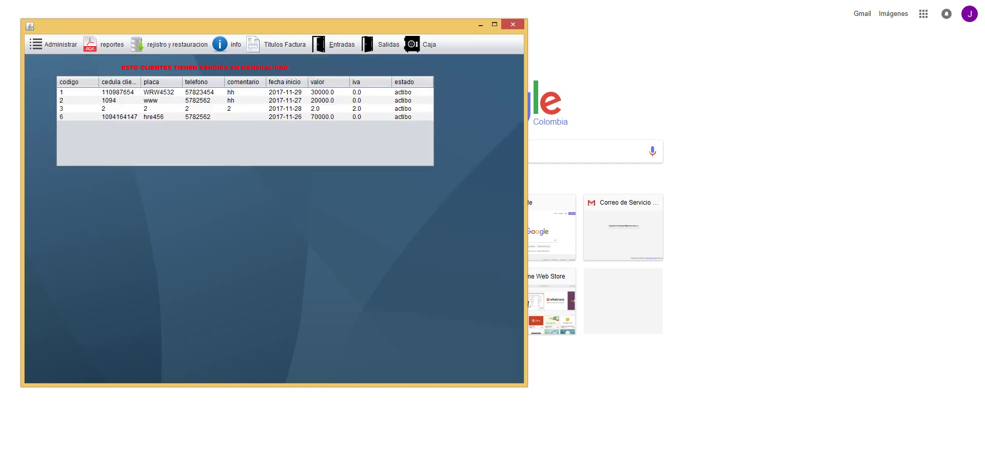
# - Open the vehicle exit form and select the wrw89c entry to see its charge
pyautogui.click(389, 44)
pyautogui.click(405, 64)
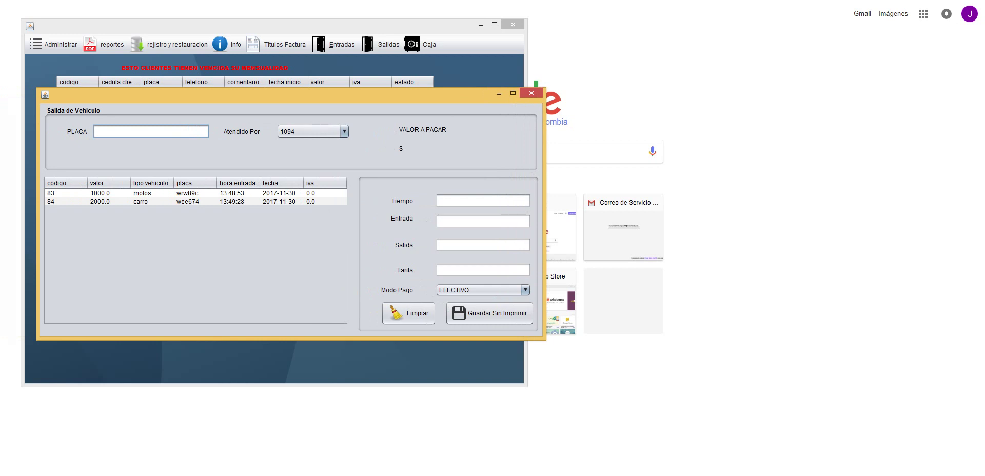
pyautogui.write('wrw')
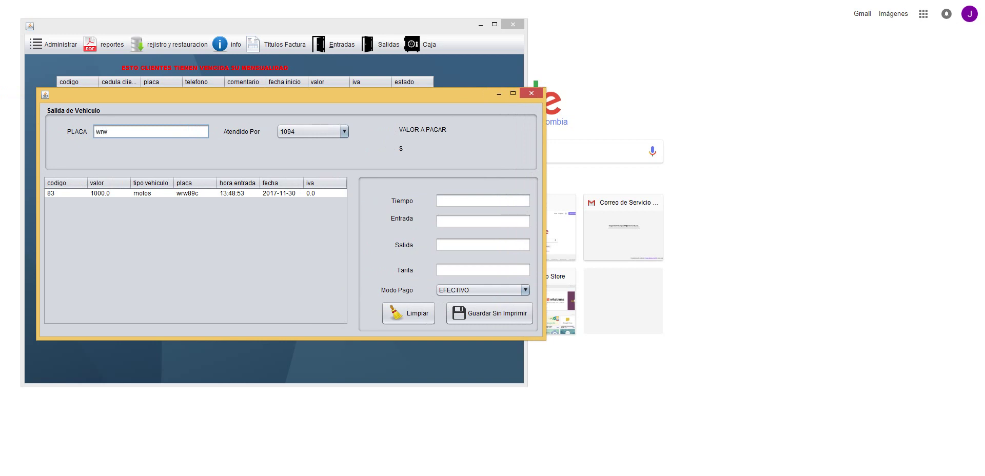
pyautogui.press('BackSpace')
pyautogui.press('BackSpace')
pyautogui.press('BackSpace')
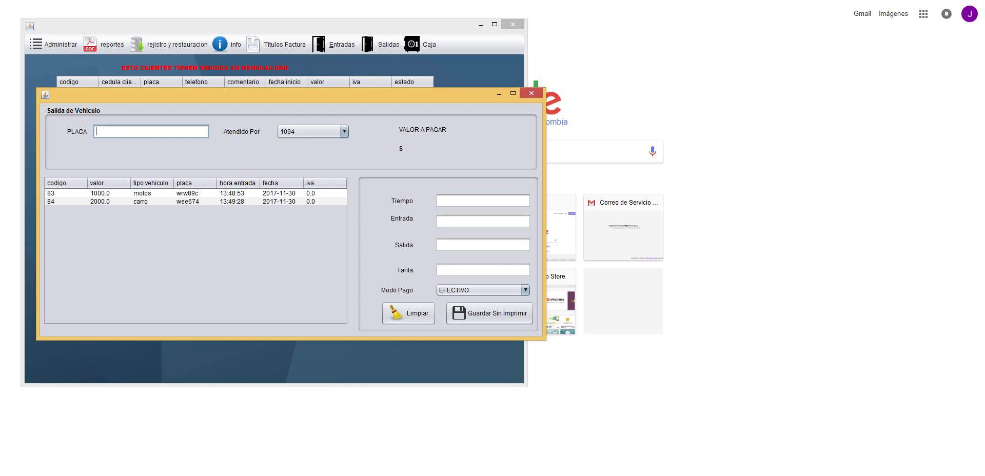
pyautogui.click(279, 193)
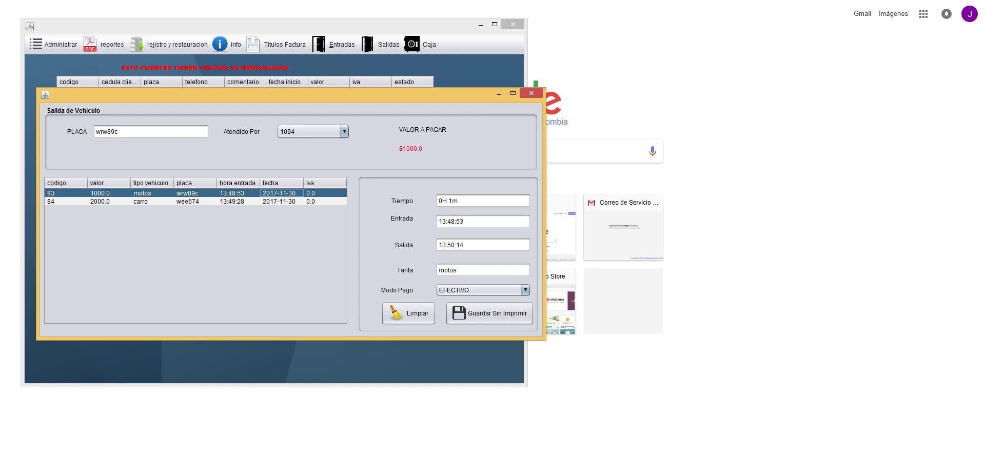
# - Compare the exit charges of wee674 and wrw89c, then clear and close the exit form
pyautogui.click(232, 201)
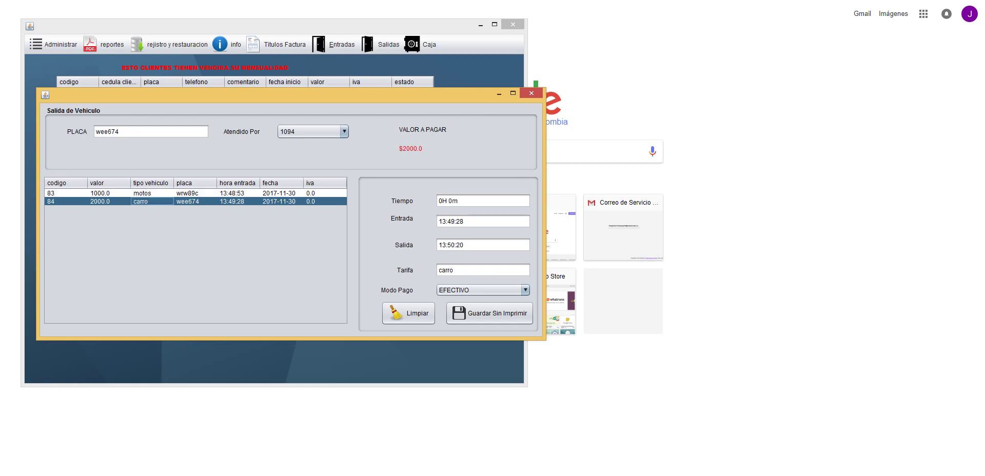
pyautogui.click(195, 201)
pyautogui.click(195, 193)
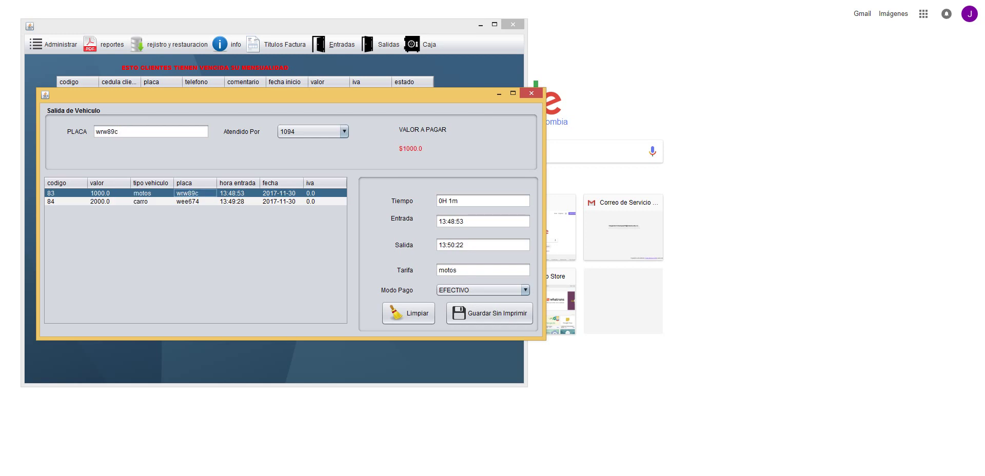
pyautogui.click(195, 201)
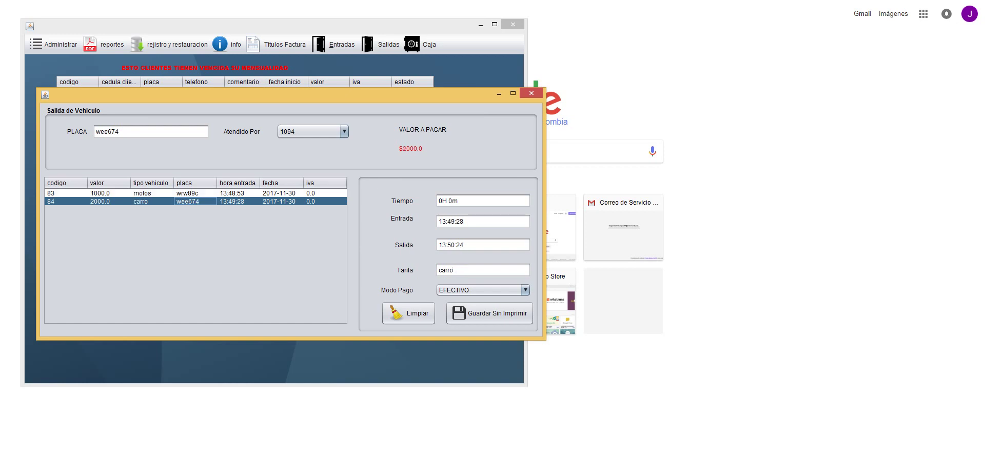
pyautogui.click(195, 192)
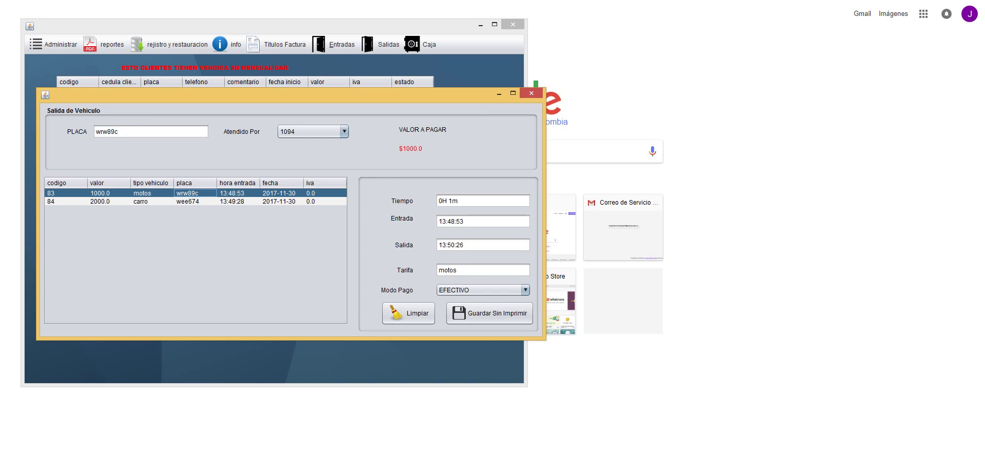
pyautogui.click(408, 313)
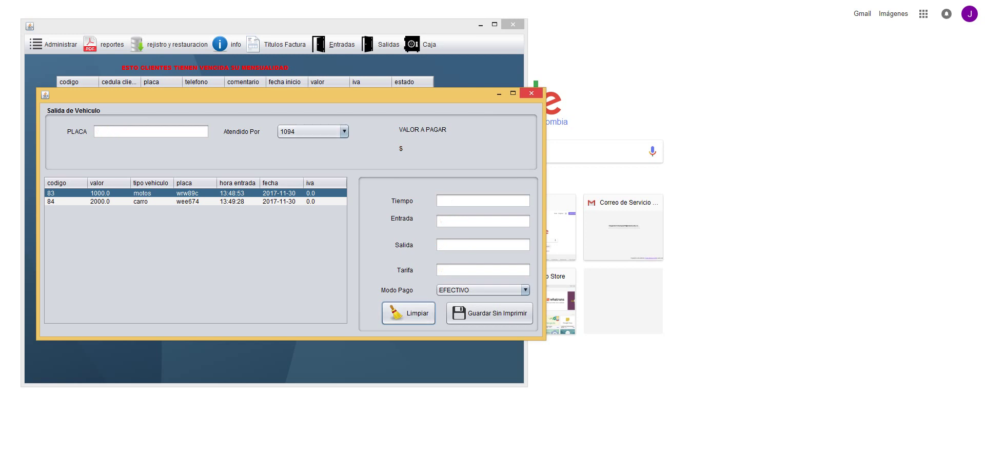
pyautogui.hotkey('alt', 'F4')
pyautogui.click(380, 44)
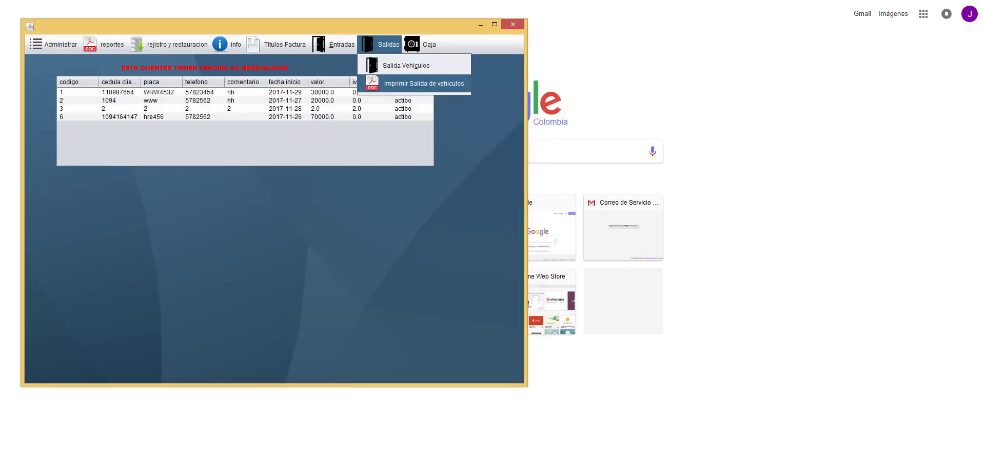
pyautogui.press('Return')
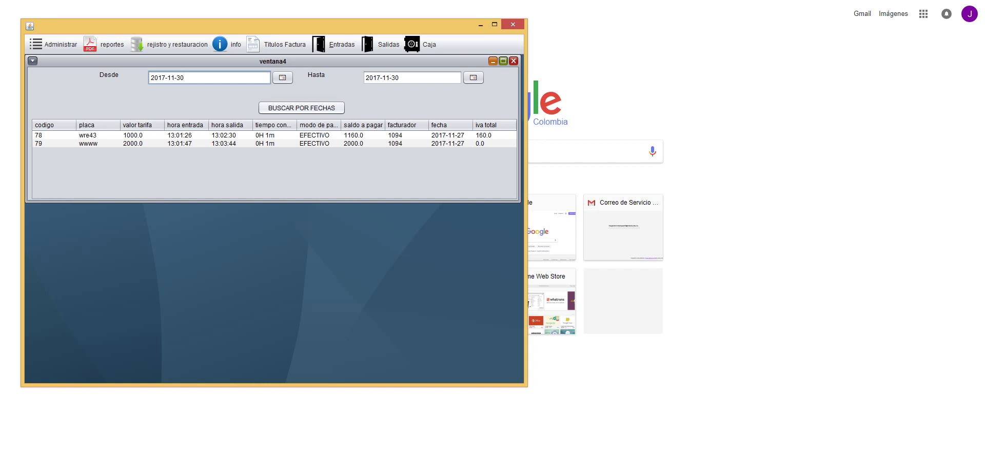
pyautogui.click(301, 108)
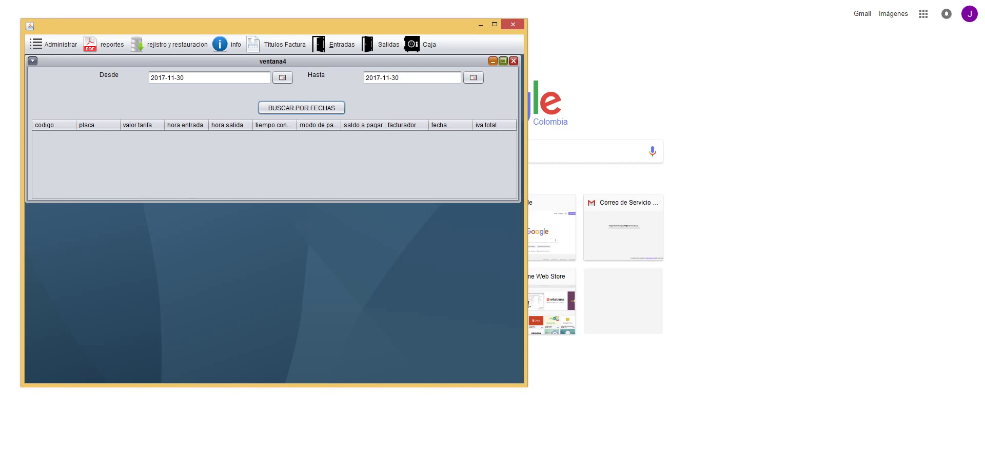
pyautogui.click(513, 60)
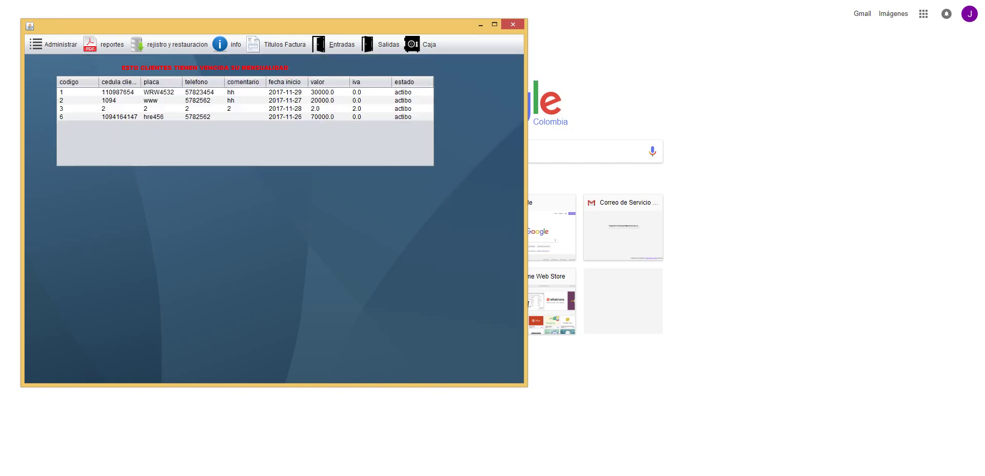
pyautogui.click(382, 44)
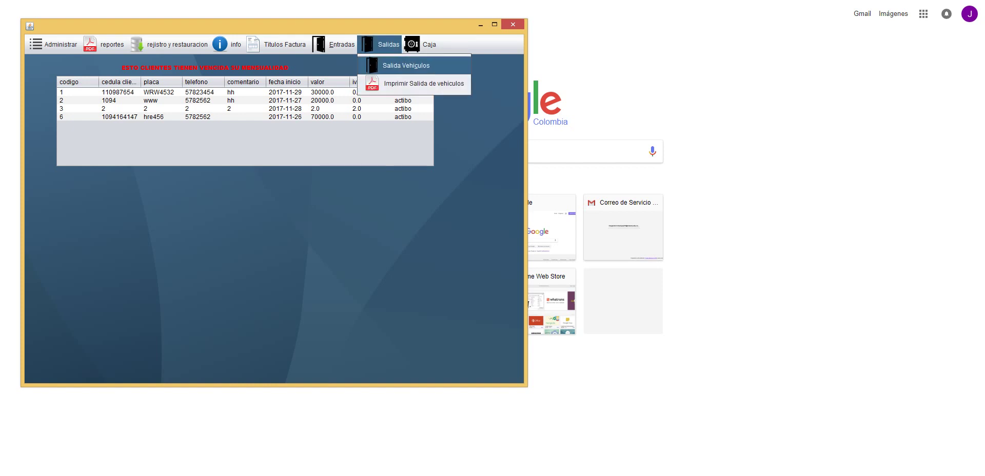
pyautogui.click(405, 63)
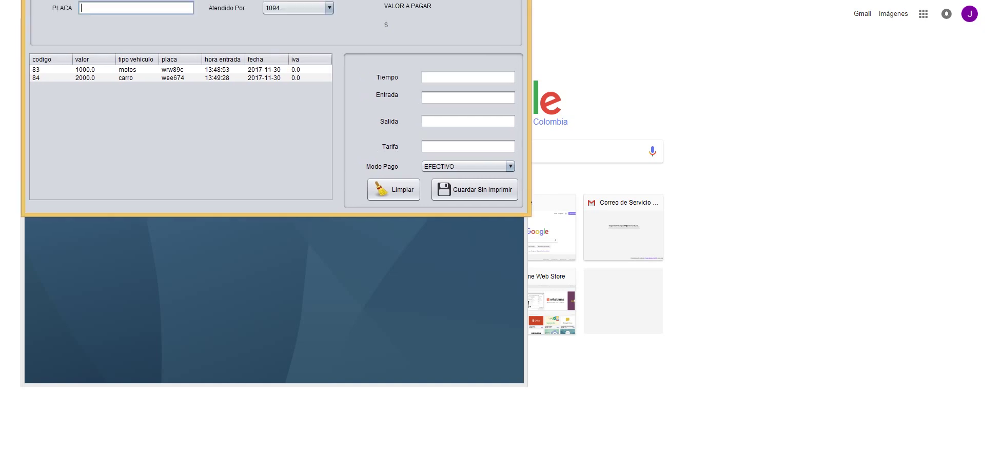
pyautogui.click(185, 98)
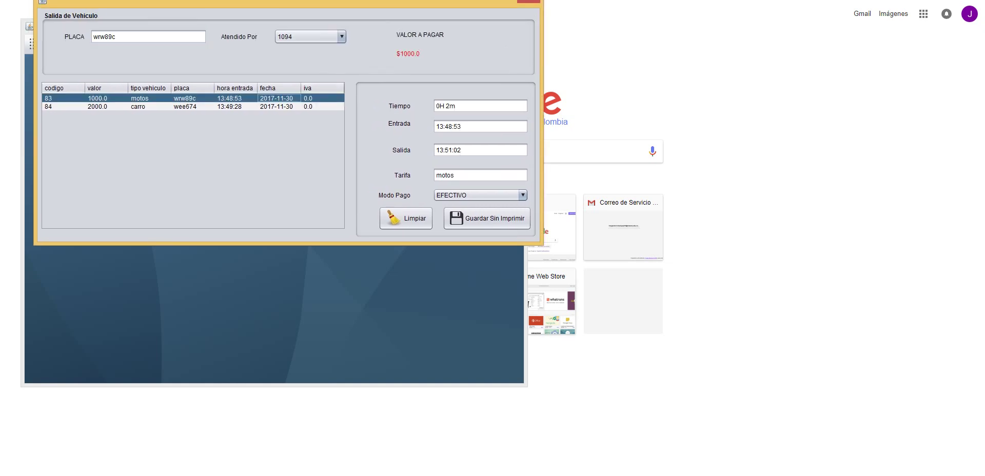
pyautogui.click(487, 218)
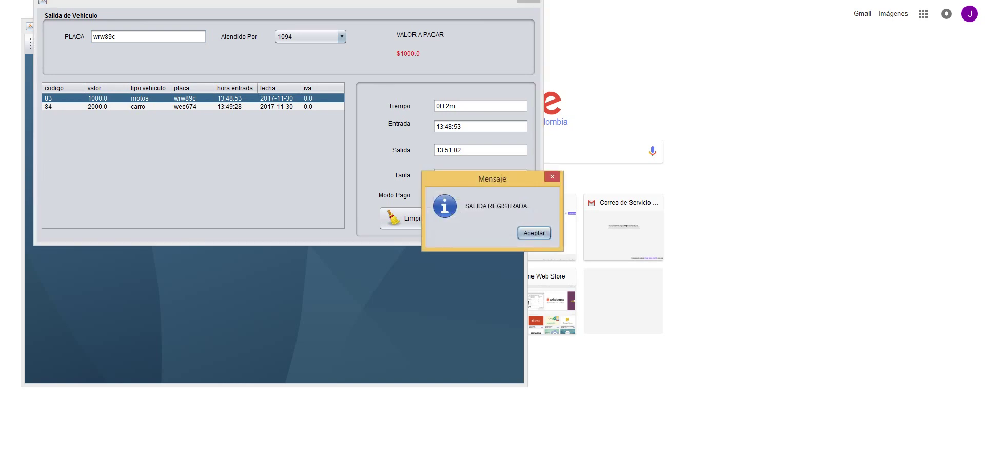
pyautogui.click(534, 232)
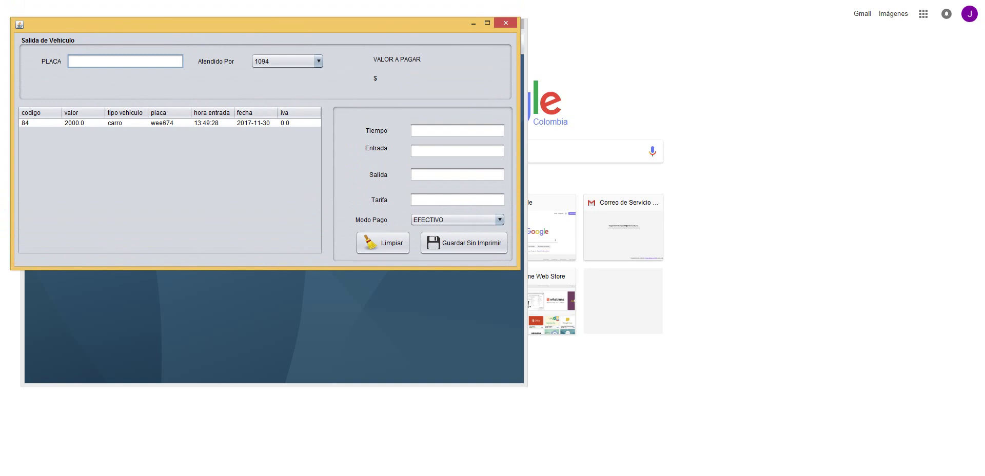
pyautogui.click(253, 123)
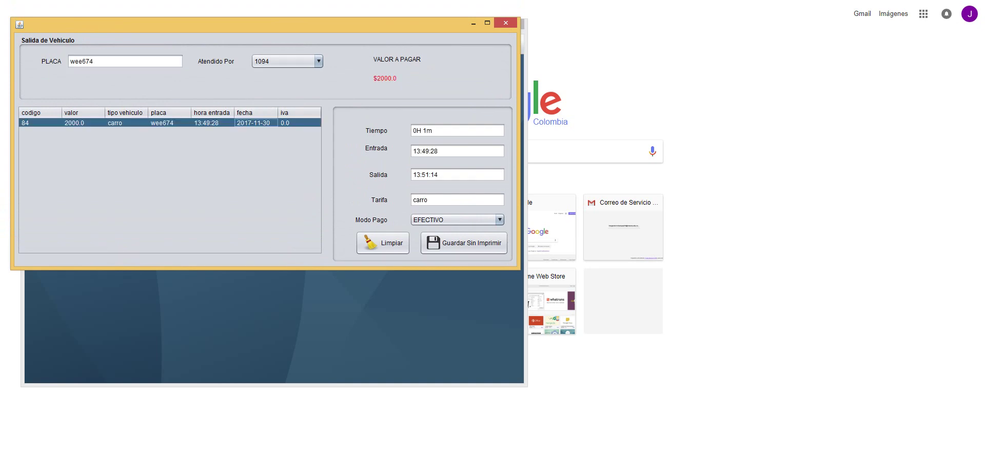
pyautogui.click(464, 243)
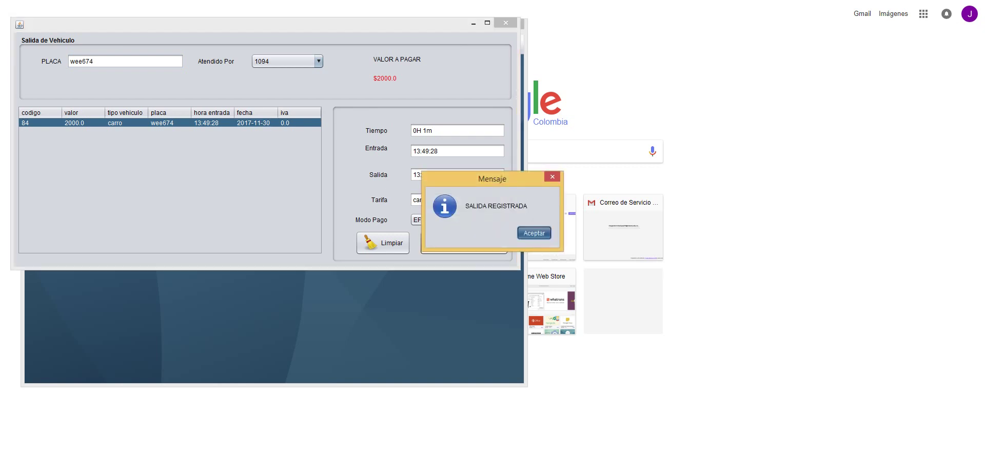
pyautogui.click(534, 233)
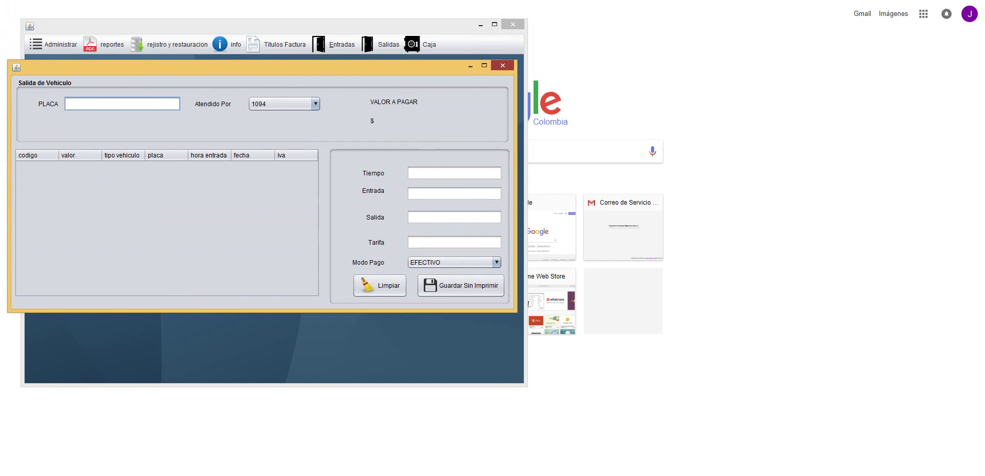
pyautogui.click(503, 65)
pyautogui.click(388, 44)
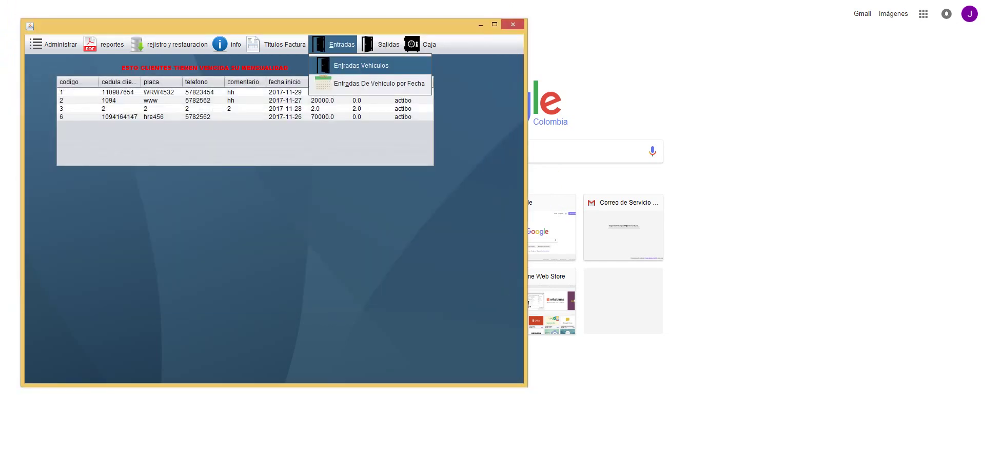
pyautogui.click(349, 65)
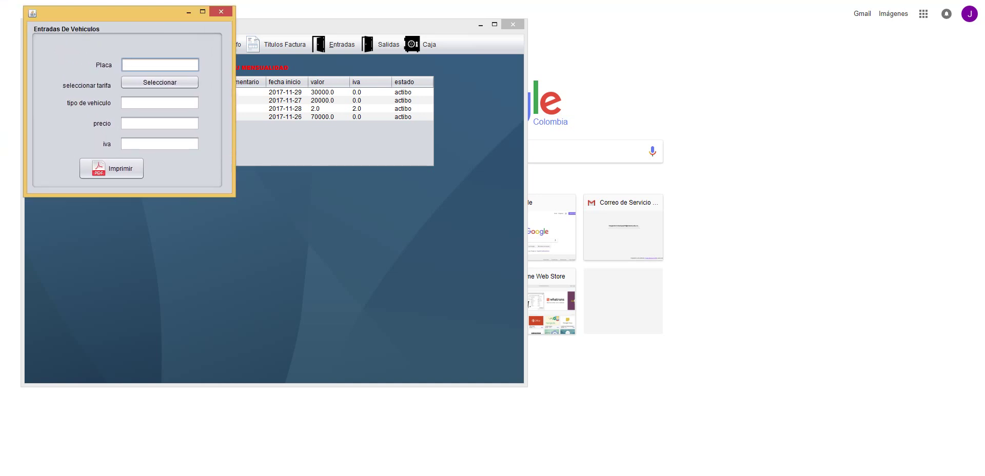
pyautogui.write('ier345')
pyautogui.click(160, 82)
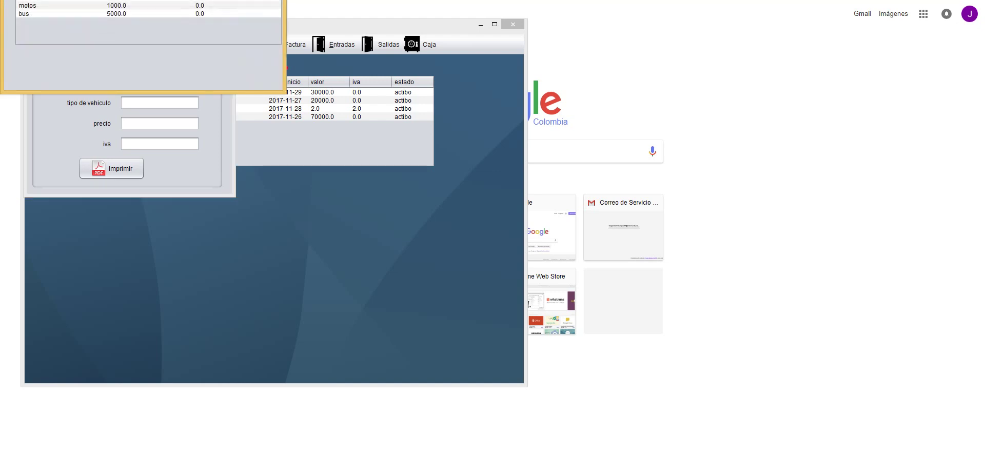
pyautogui.doubleClick(28, 5)
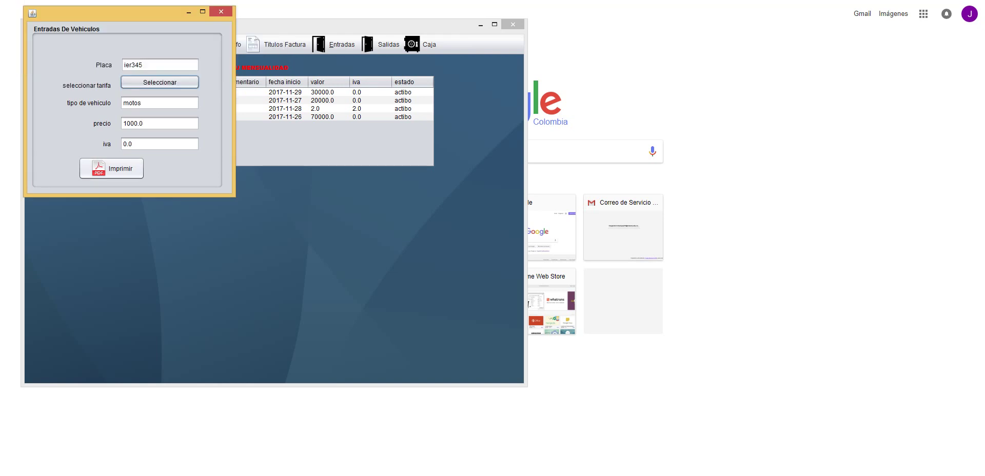
pyautogui.click(111, 168)
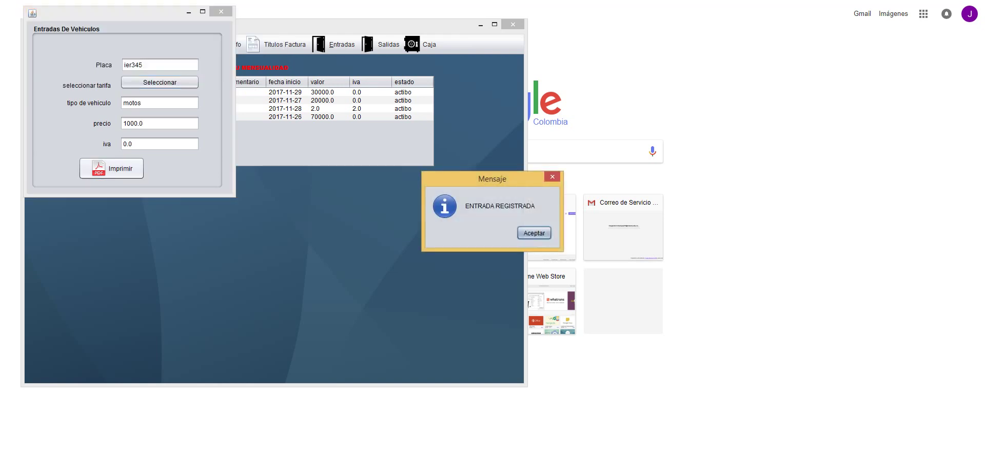
pyautogui.click(534, 233)
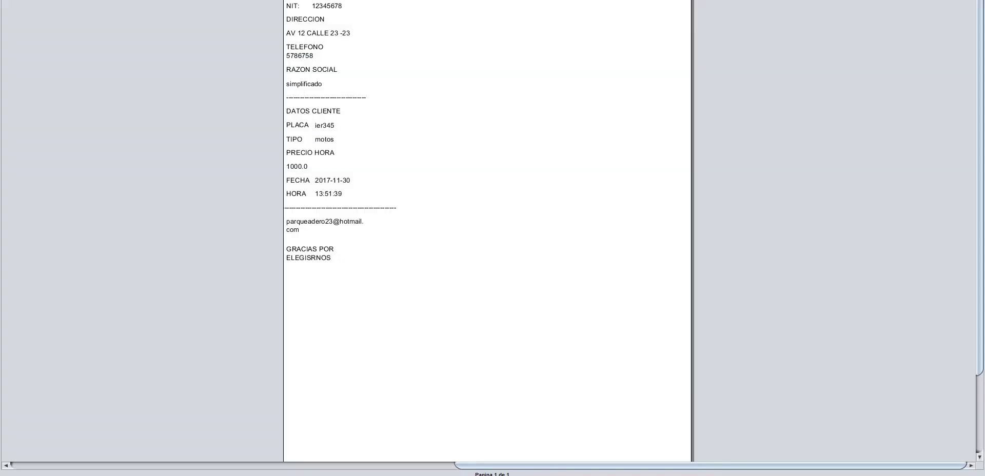
pyautogui.moveTo(984, 0)
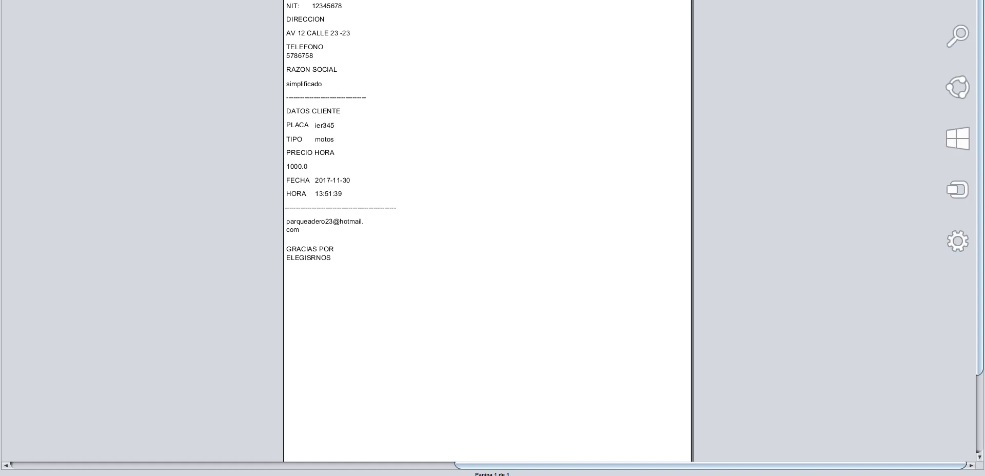
pyautogui.hotkey('alt', 'F4')
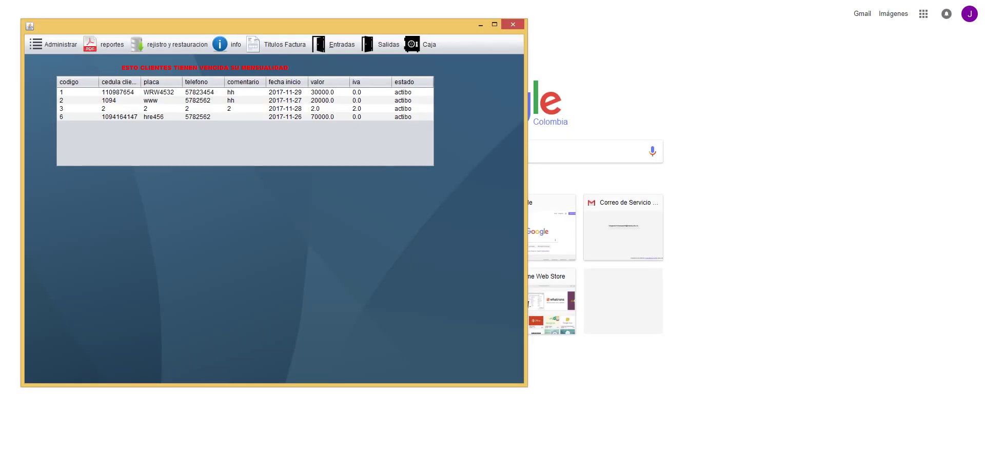
# - Register the entry of motorcycle wwww5 at the motos rate of 1000.0 per hour
pyautogui.hotkey('alt', 'e')
pyautogui.press('Down')
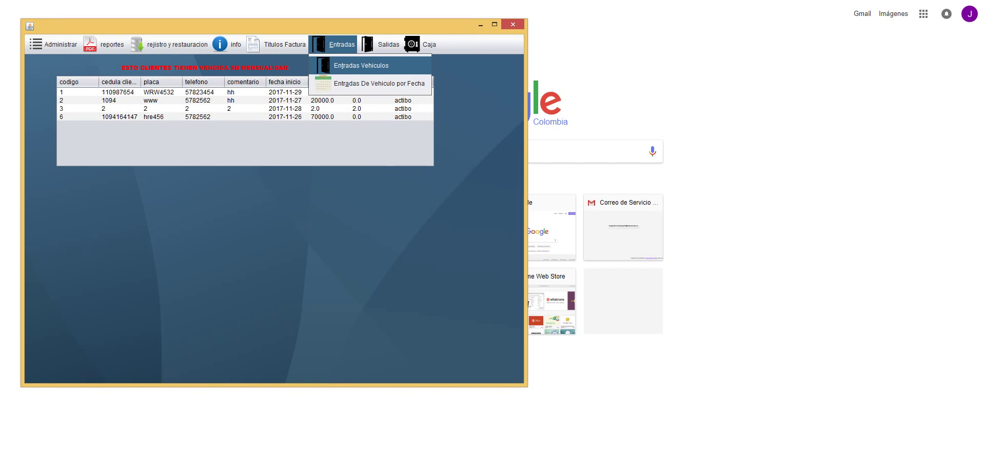
pyautogui.press('Return')
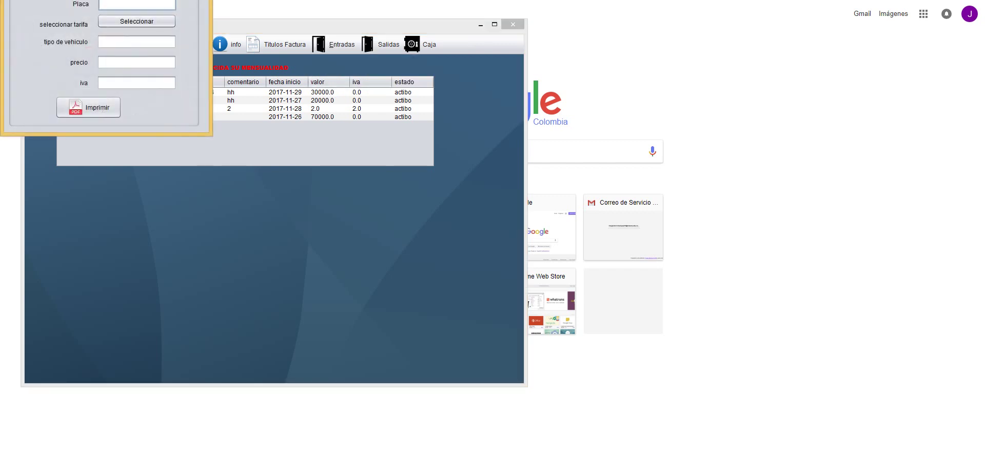
pyautogui.write('wwww5')
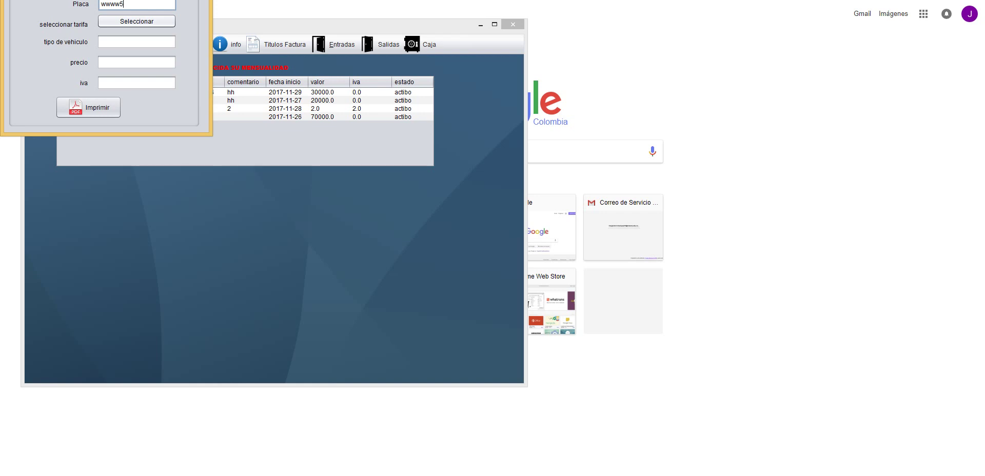
pyautogui.press('Return')
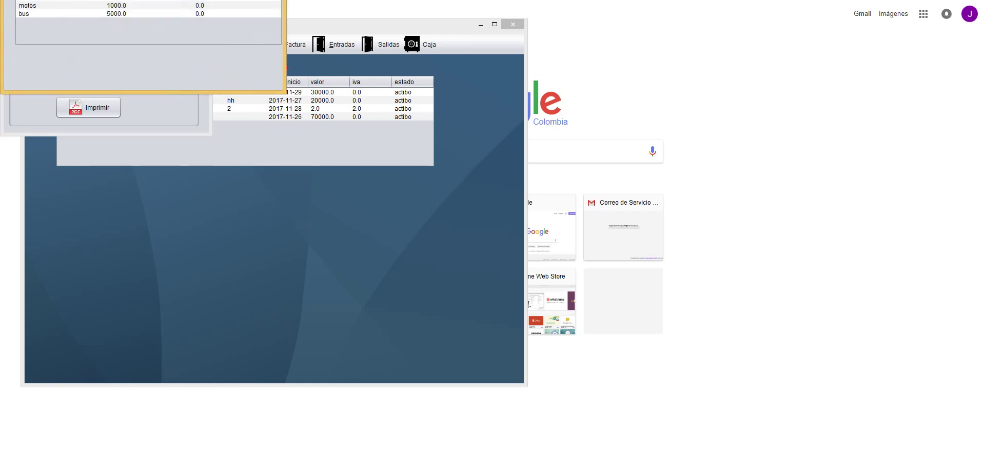
pyautogui.press('Down')
pyautogui.press('Return')
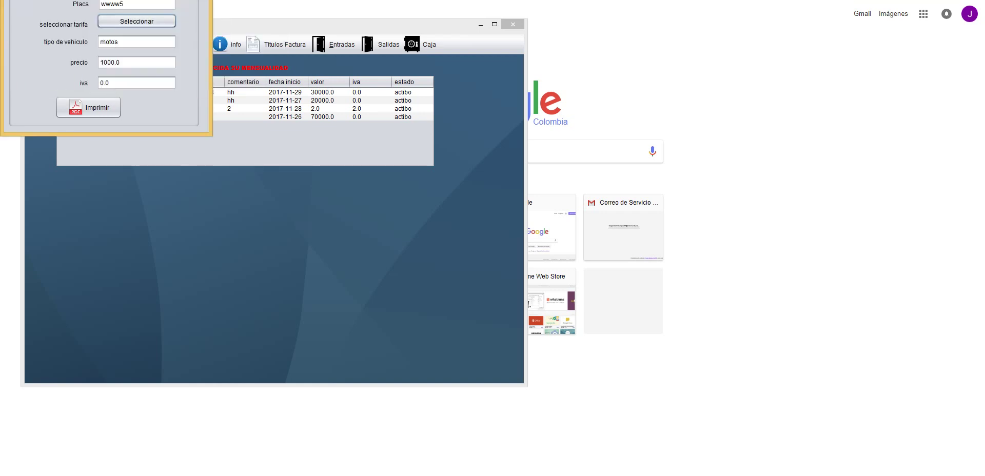
pyautogui.press('Tab')
pyautogui.press('Return')
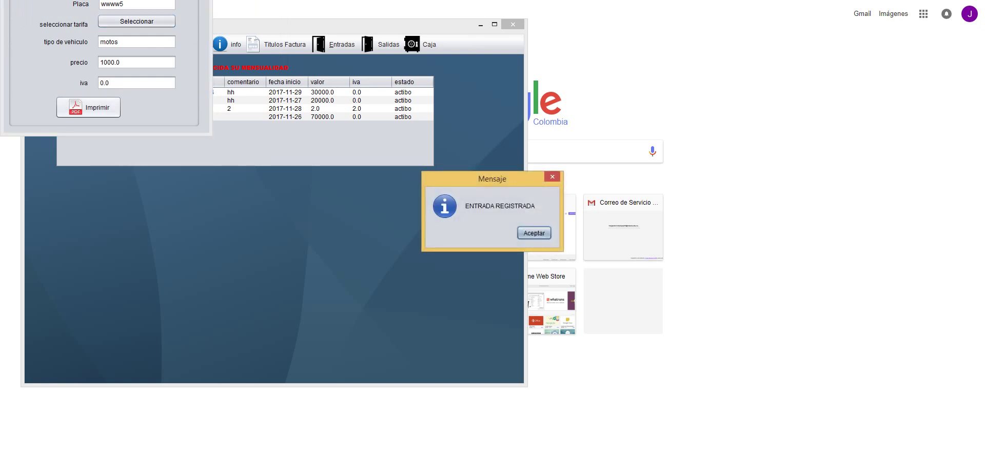
# - Review the wwww5 parking ticket, then confirm in the exit form that it awaits exit
pyautogui.press('Return')
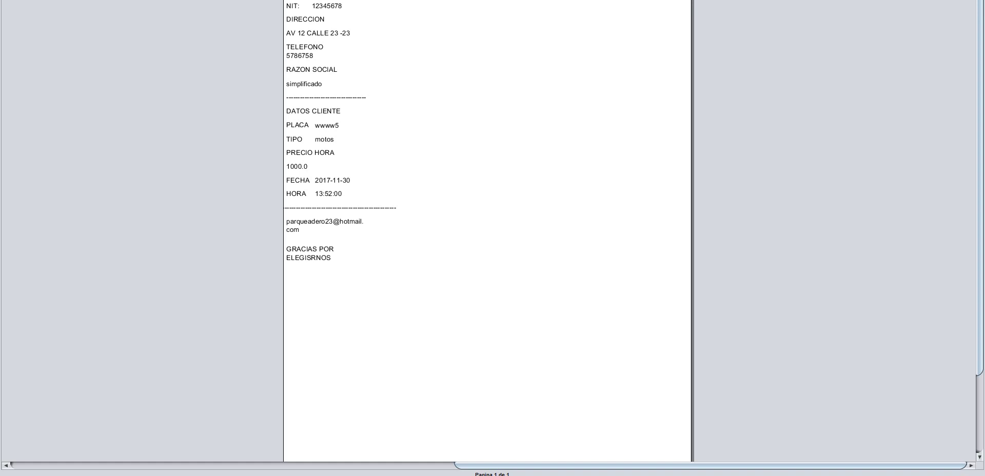
pyautogui.hotkey('alt', 'F4')
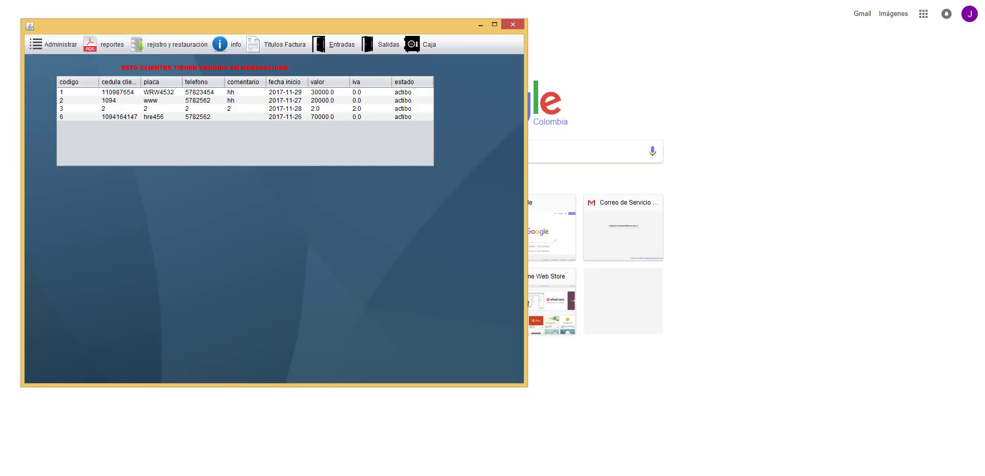
pyautogui.hotkey('alt', 's')
pyautogui.press('Return')
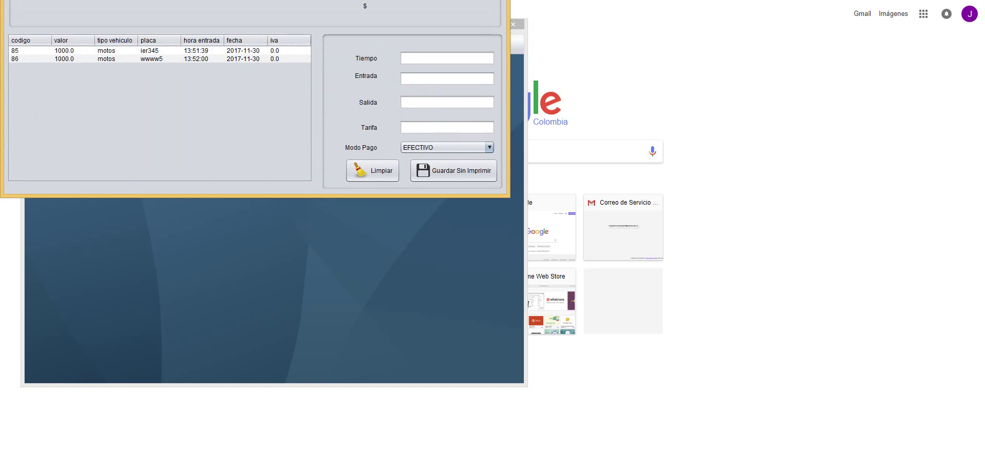
pyautogui.hotkey('alt', 'F4')
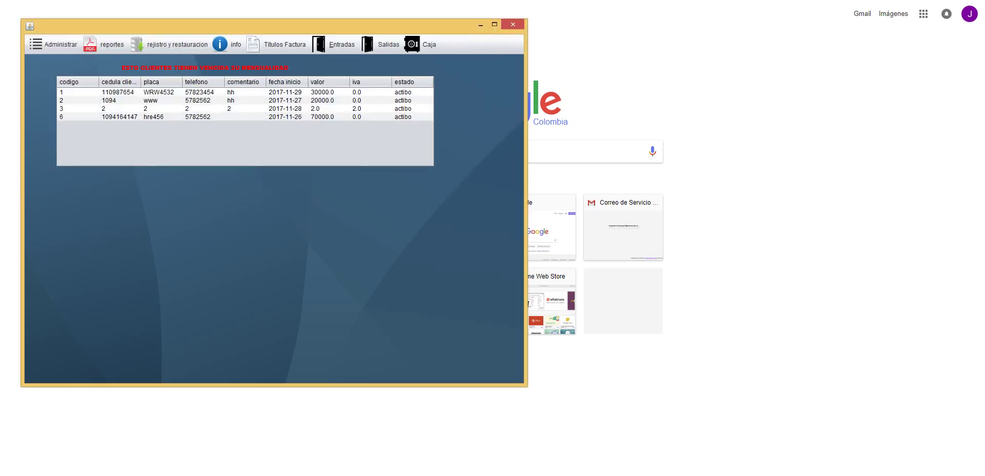
pyautogui.hotkey('alt', 's')
pyautogui.press('Down')
# - List the vehicle exits dated 2017-11-30 with a date search
pyautogui.press('Return')
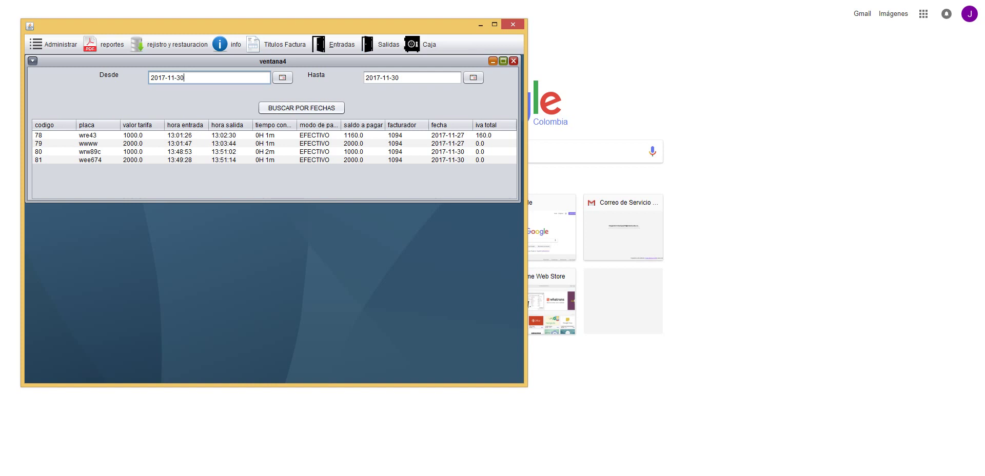
pyautogui.press('Tab')
pyautogui.press('space')
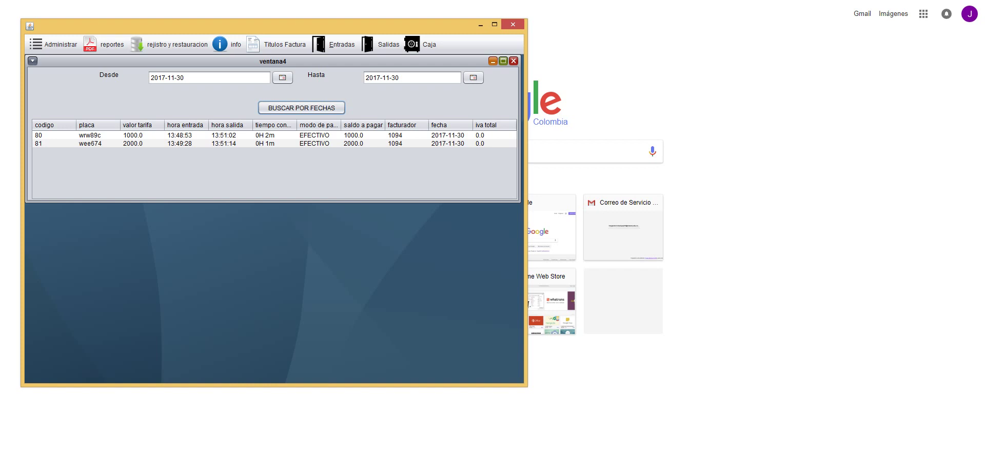
pyautogui.doubleClick(90, 143)
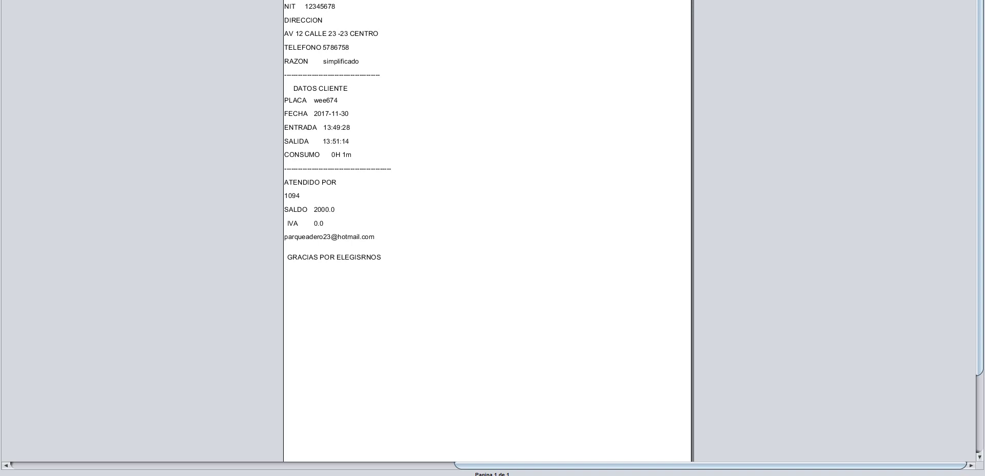
pyautogui.hotkey('alt', 'F4')
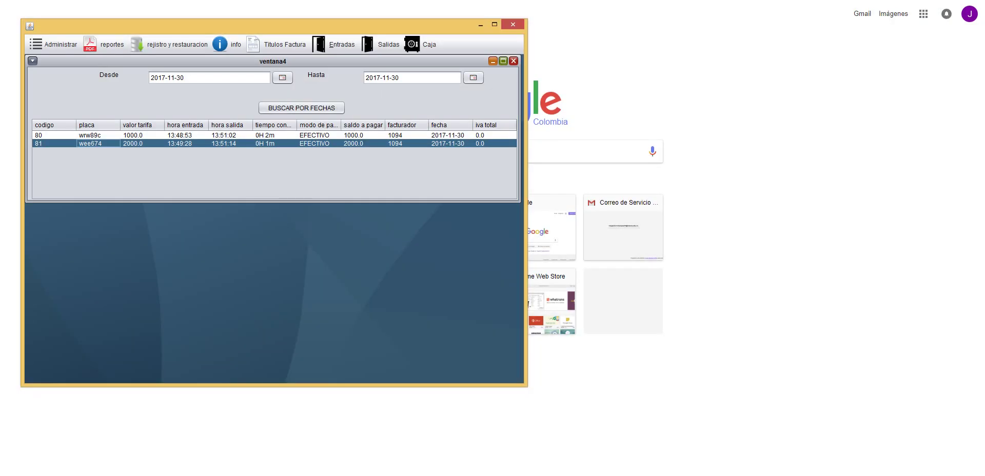
pyautogui.doubleClick(272, 135)
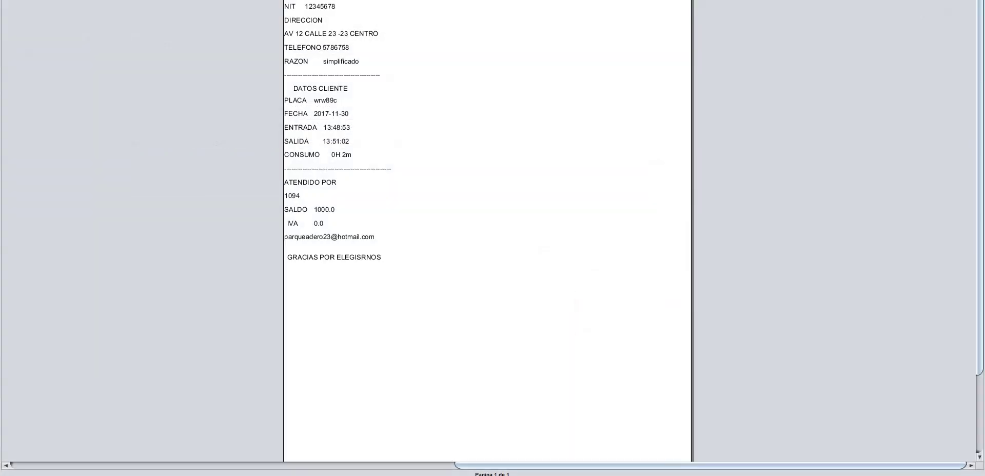
pyautogui.hotkey('alt', 'F4')
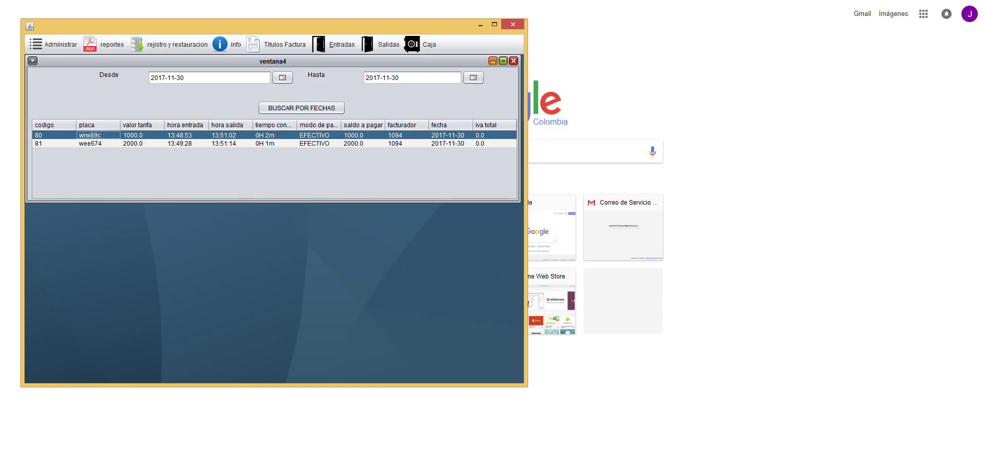
# - Close the exit history and check today's cash total in Caja Del Dia: 3000
pyautogui.click(513, 60)
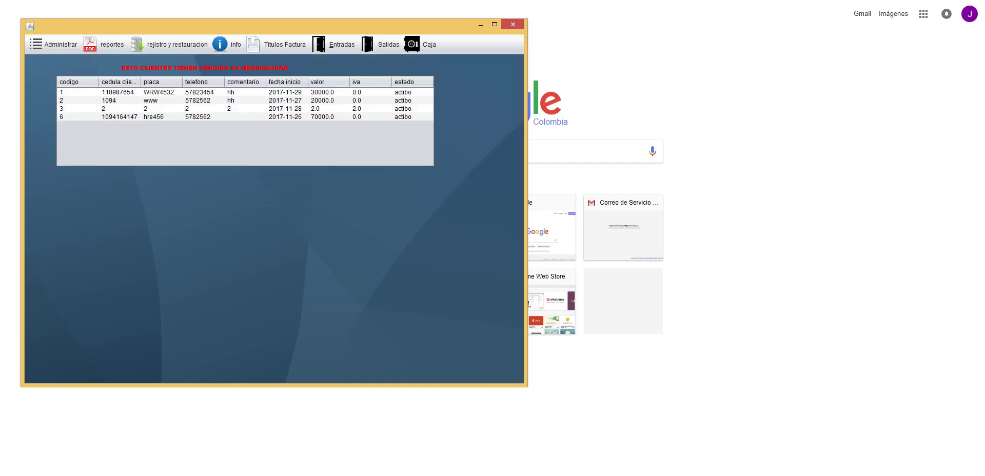
pyautogui.click(421, 45)
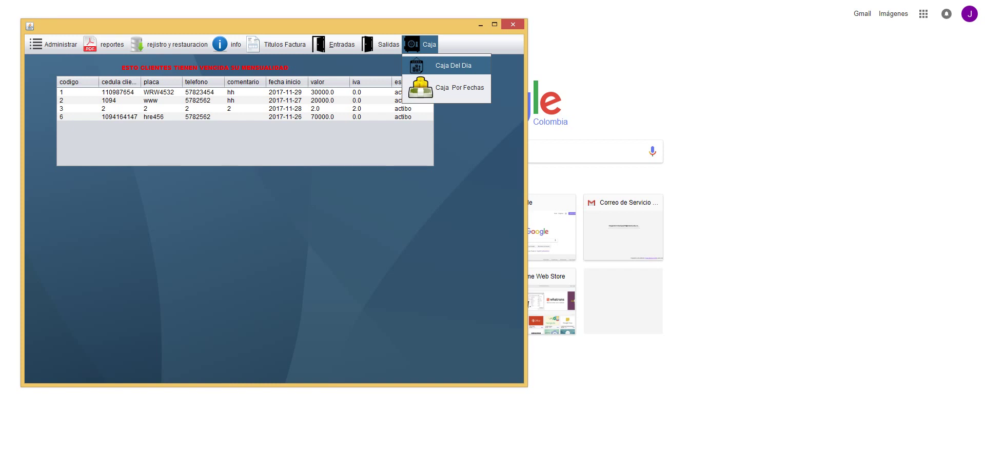
pyautogui.press('Return')
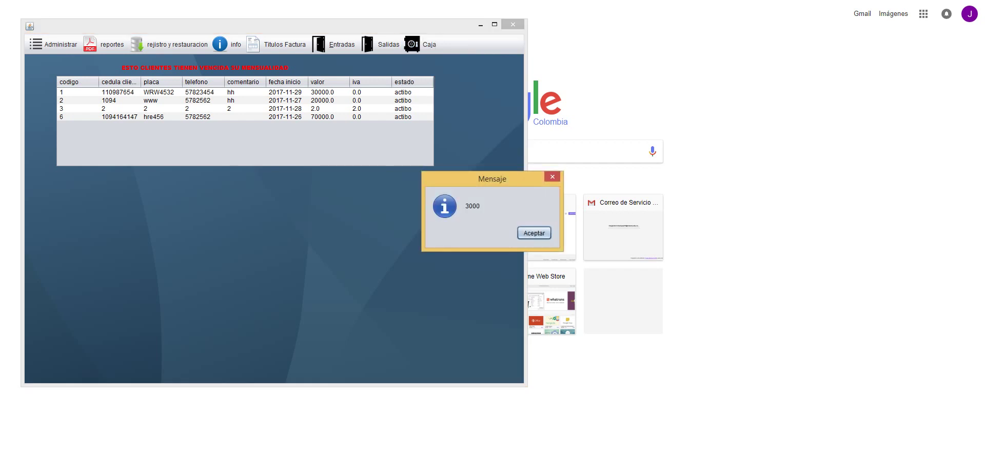
pyautogui.press('Return')
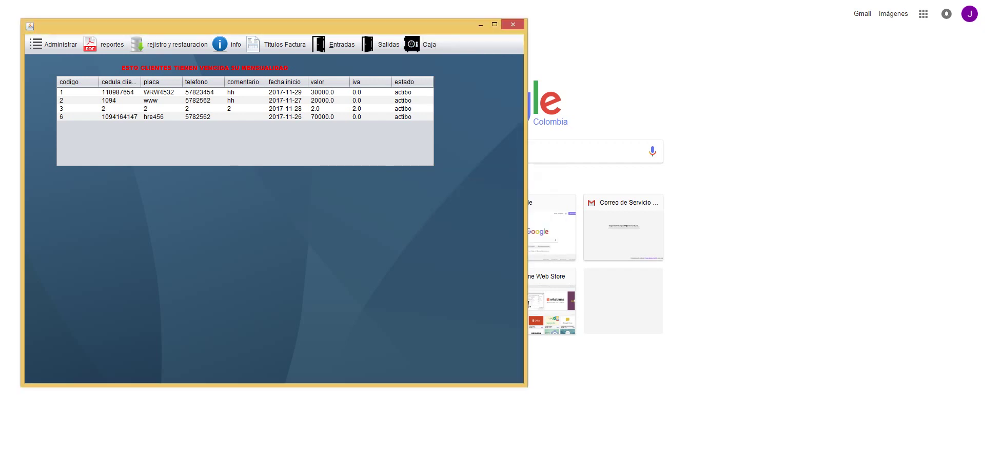
# - Open the Caja Por Fechas cash report listing exits 78–81
pyautogui.hotkey('alt', 'c')
pyautogui.press('Down')
pyautogui.press('Return')
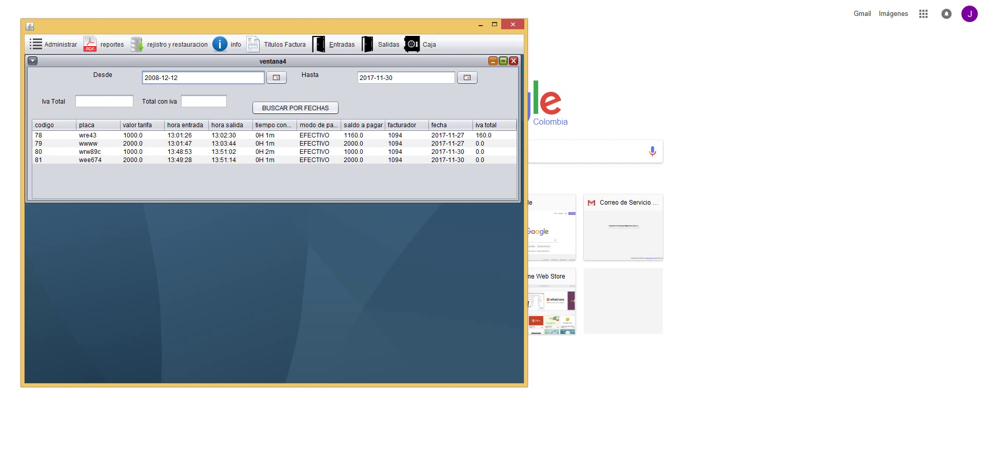
# - Search cash for 2008-12-12 to 2017-11-30, then set Desde to 2017-11-30 and re-search: 3000.0, IVA 0.0
pyautogui.click(295, 107)
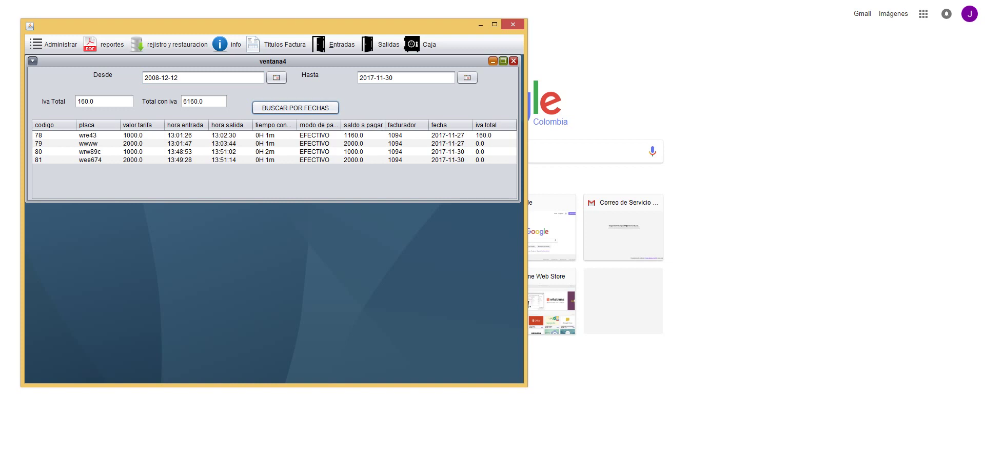
pyautogui.click(393, 77)
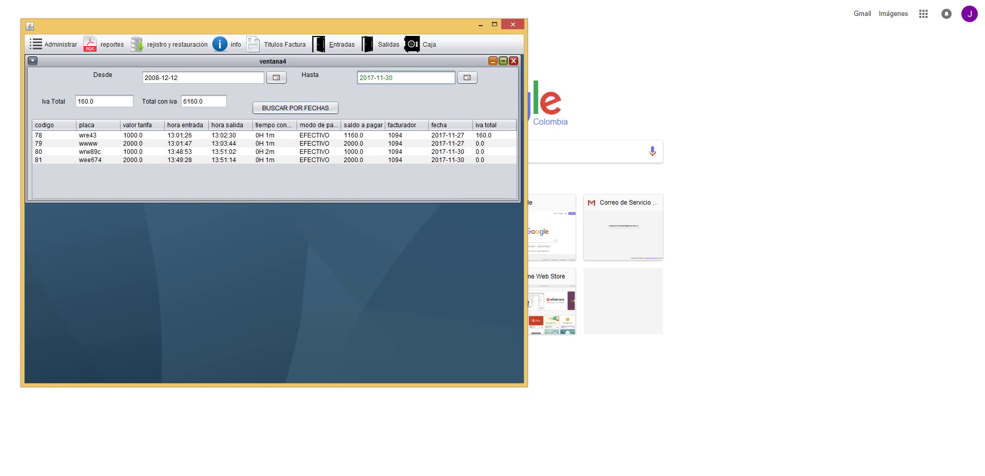
pyautogui.hotkey('shift', 'Left')
pyautogui.hotkey('shift', 'Left')
pyautogui.hotkey('shift', 'Left')
pyautogui.hotkey('shift', 'Left')
pyautogui.hotkey('shift', 'Left')
pyautogui.hotkey('shift', 'Left')
pyautogui.hotkey('shift', 'Left')
pyautogui.hotkey('shift', 'Left')
pyautogui.hotkey('shift', 'Left')
pyautogui.hotkey('shift', 'Left')
pyautogui.hotkey('ctrl', 'c')
pyautogui.click(178, 78)
pyautogui.hotkey('shift', 'Left')
pyautogui.hotkey('shift', 'Left')
pyautogui.hotkey('shift', 'Left')
pyautogui.hotkey('shift', 'Left')
pyautogui.hotkey('shift', 'Left')
pyautogui.hotkey('shift', 'Left')
pyautogui.hotkey('shift', 'Left')
pyautogui.hotkey('shift', 'Left')
pyautogui.hotkey('shift', 'Left')
pyautogui.hotkey('shift', 'Left')
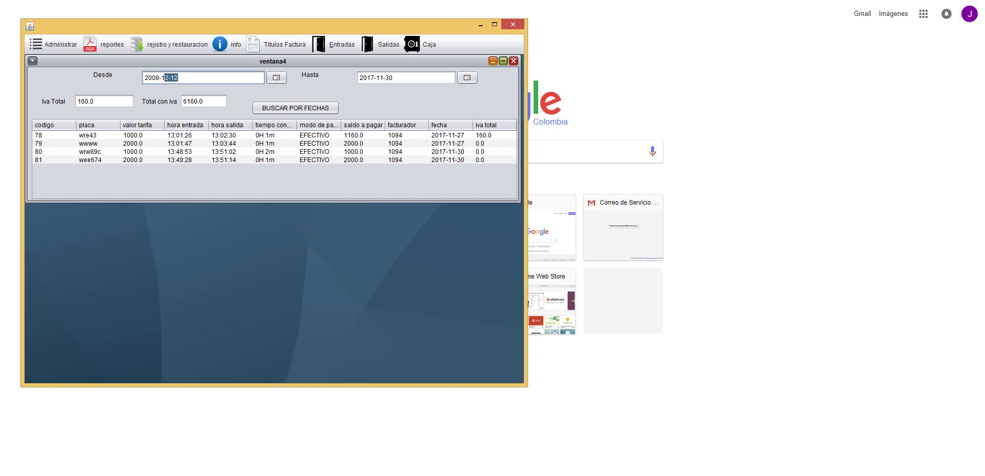
pyautogui.hotkey('ctrl', 'v')
pyautogui.click(295, 108)
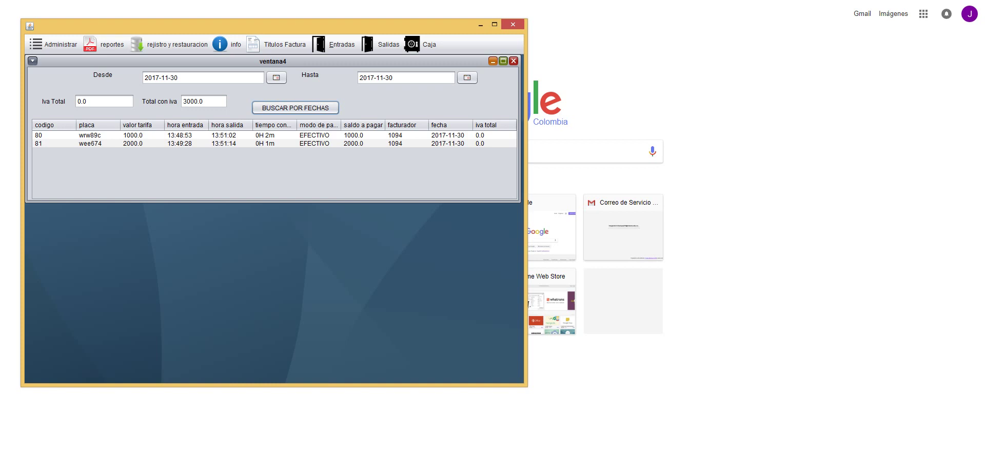
pyautogui.click(513, 61)
# - Check out motorcycles ier345 and wwww5 without printing, acknowledging each exit message
pyautogui.click(379, 44)
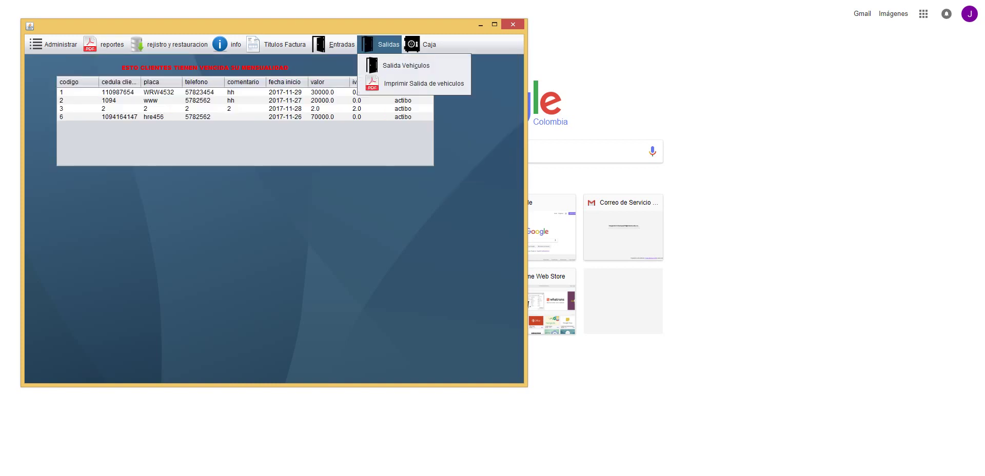
pyautogui.click(406, 66)
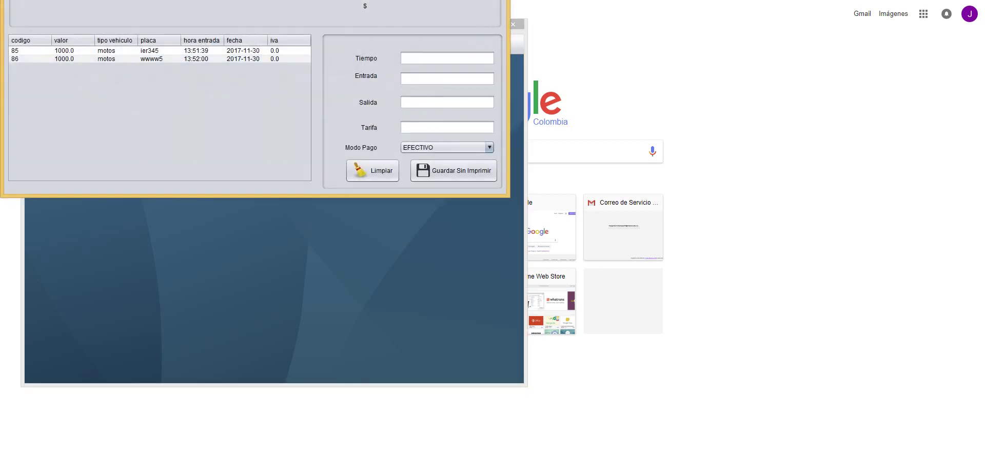
pyautogui.click(243, 51)
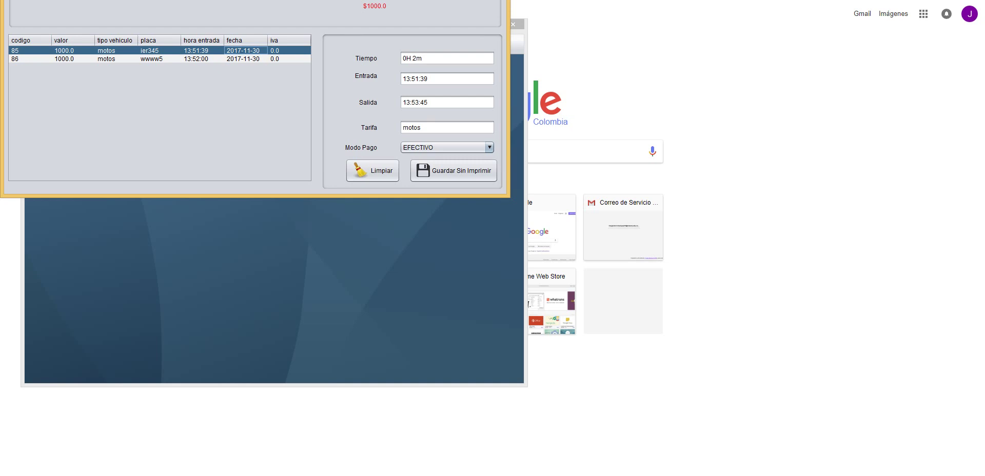
pyautogui.click(453, 170)
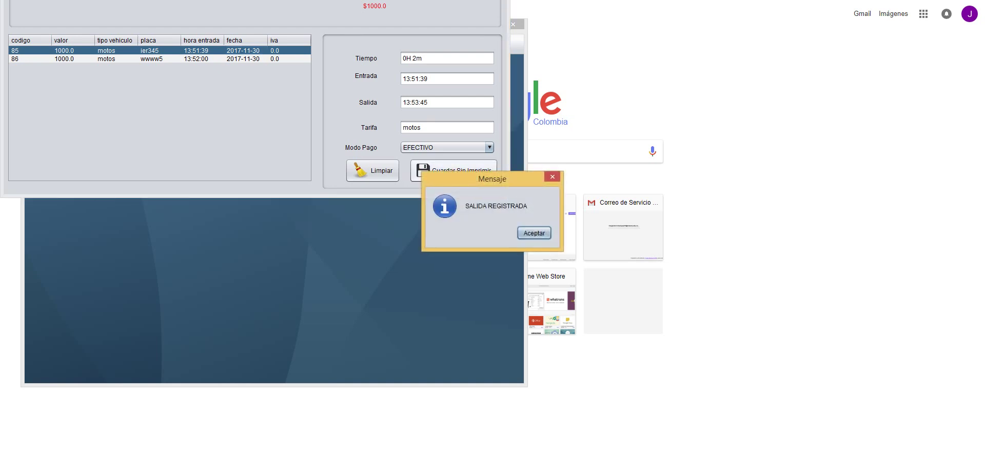
pyautogui.click(534, 232)
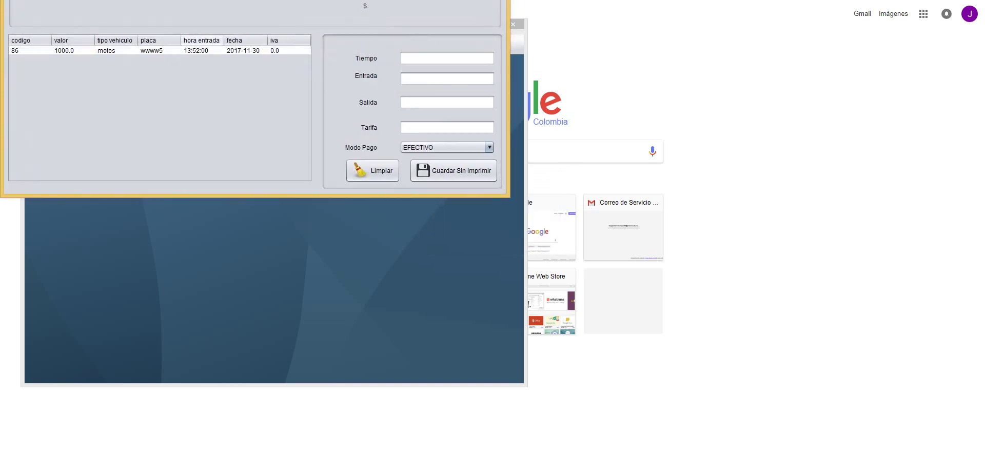
pyautogui.click(203, 50)
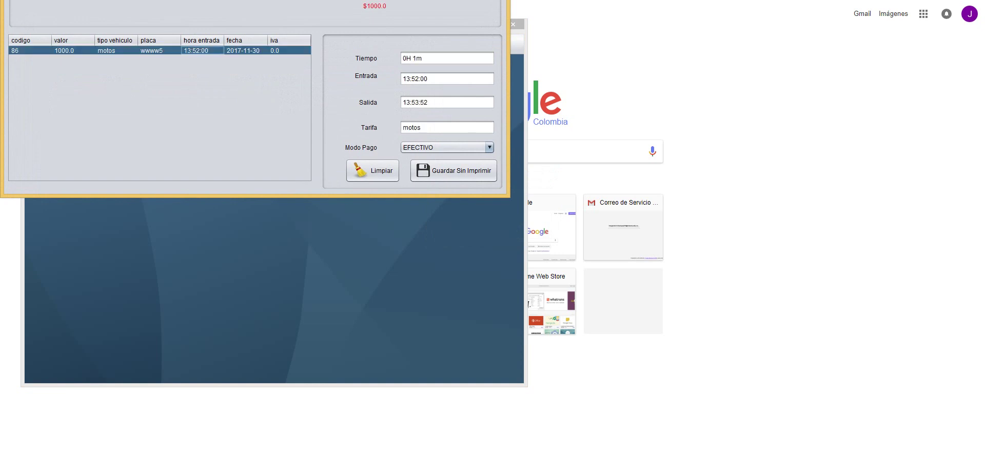
pyautogui.click(453, 170)
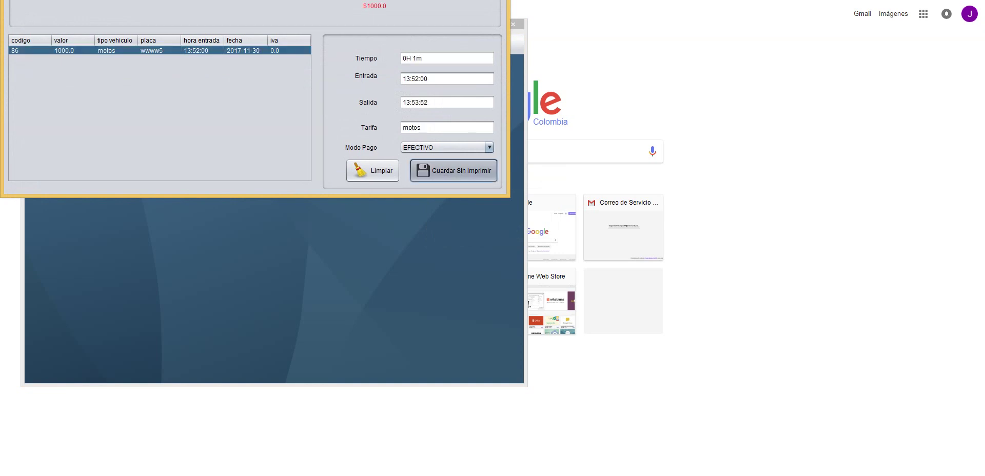
pyautogui.click(534, 233)
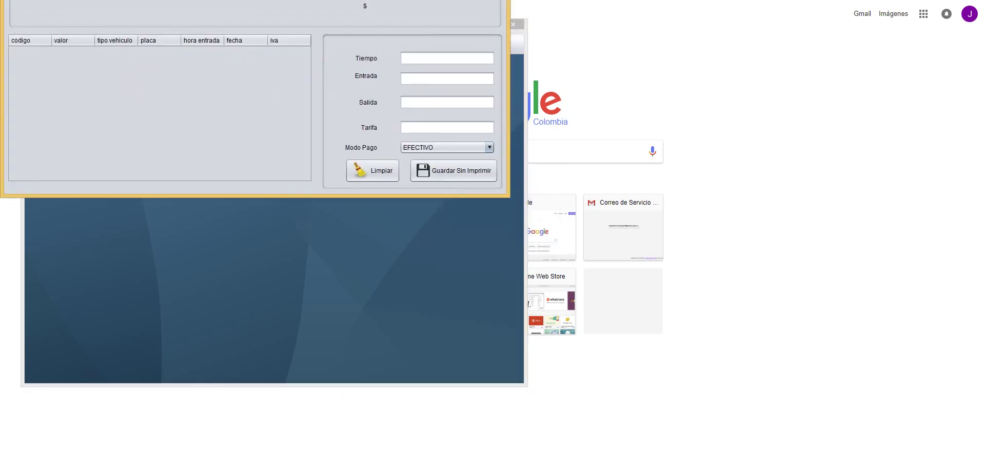
pyautogui.hotkey('alt', 'F4')
# - Search the exit history from 2017-11-30 to 2017-11-30, showing exits 80–83
pyautogui.hotkey('alt', 's')
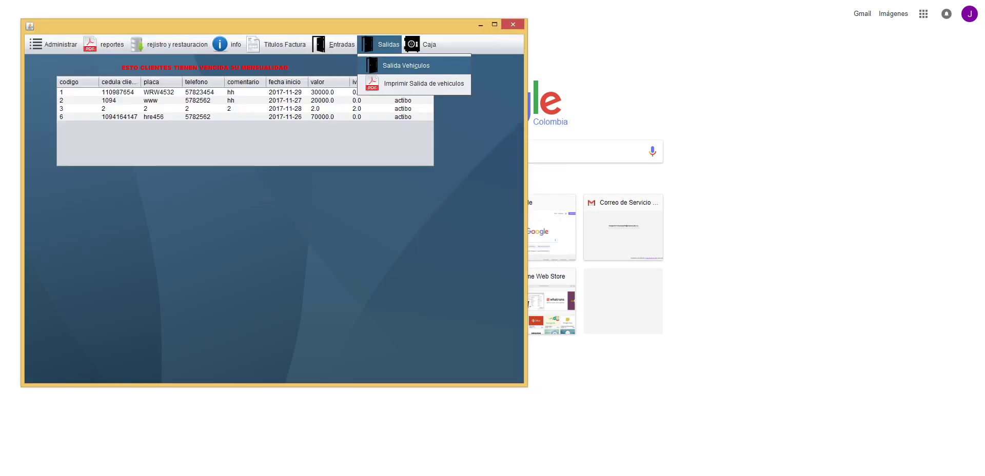
pyautogui.press('Down')
pyautogui.press('Return')
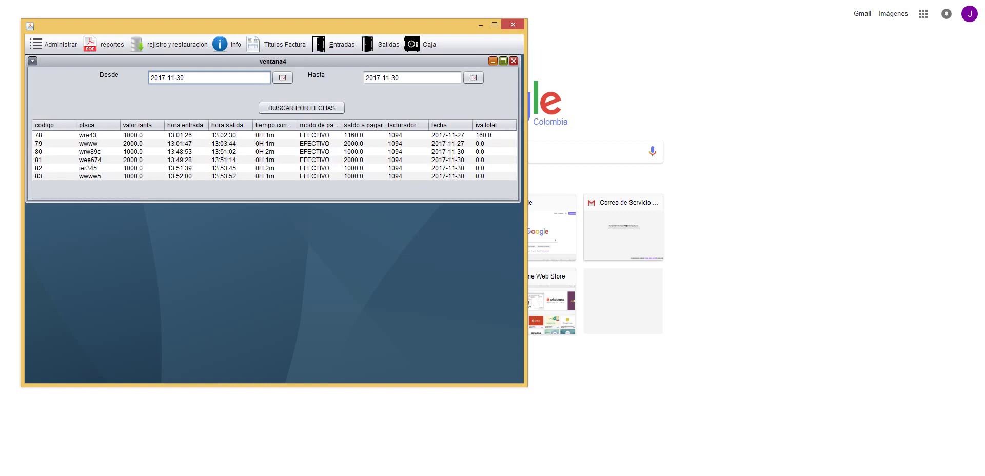
pyautogui.press('Tab')
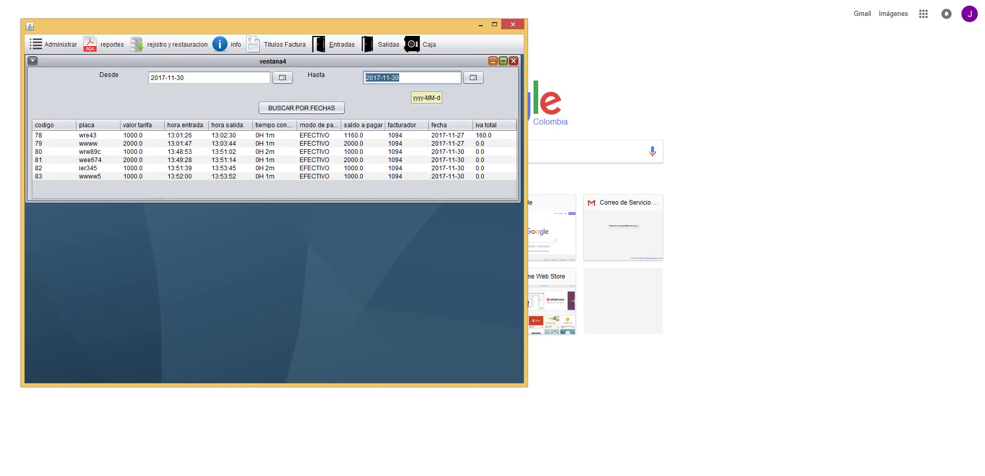
pyautogui.click(209, 77)
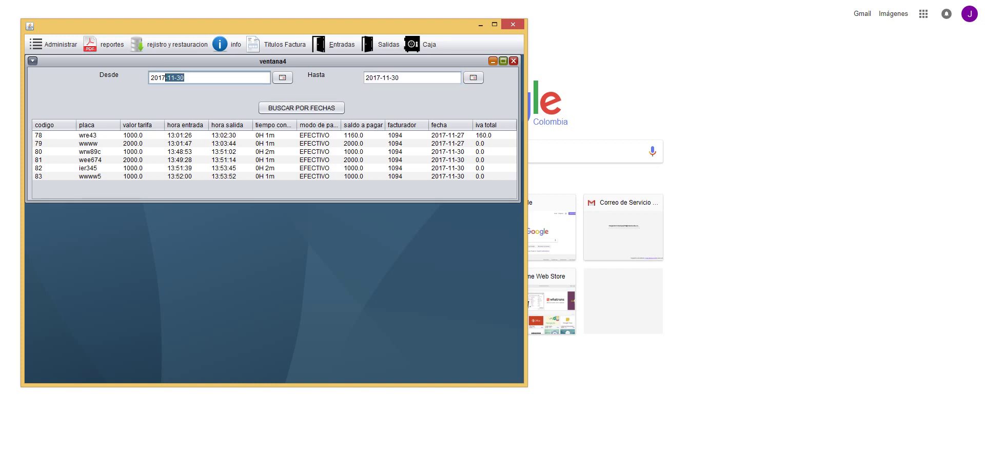
pyautogui.press('End')
pyautogui.press('Tab')
pyautogui.press('space')
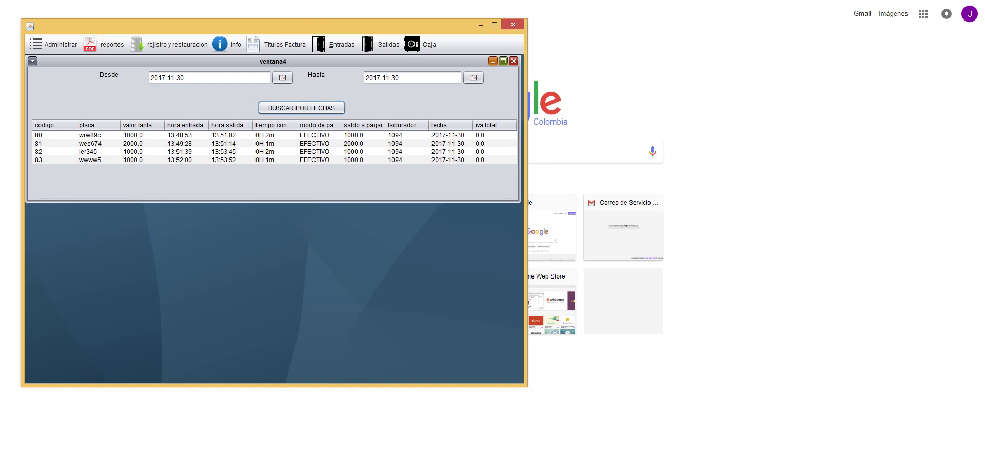
# - Close the ticket report and check today's cash total, now 5000
pyautogui.click(513, 61)
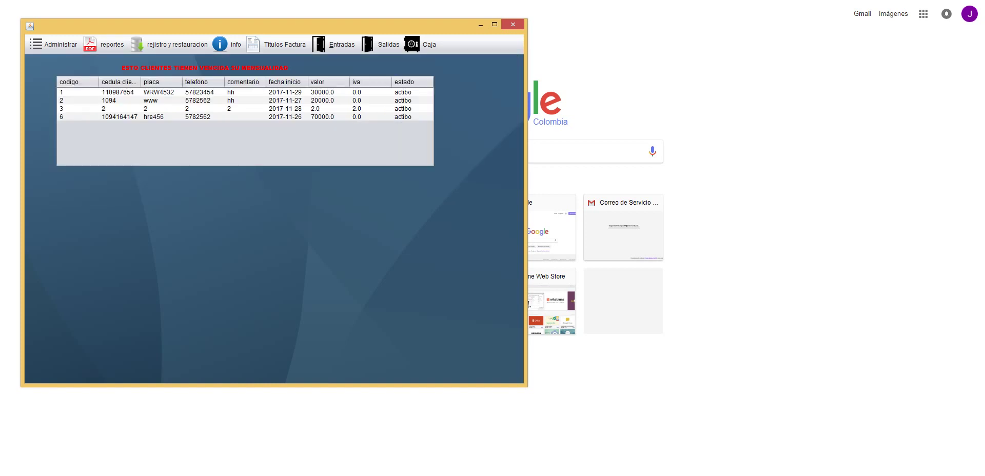
pyautogui.click(388, 44)
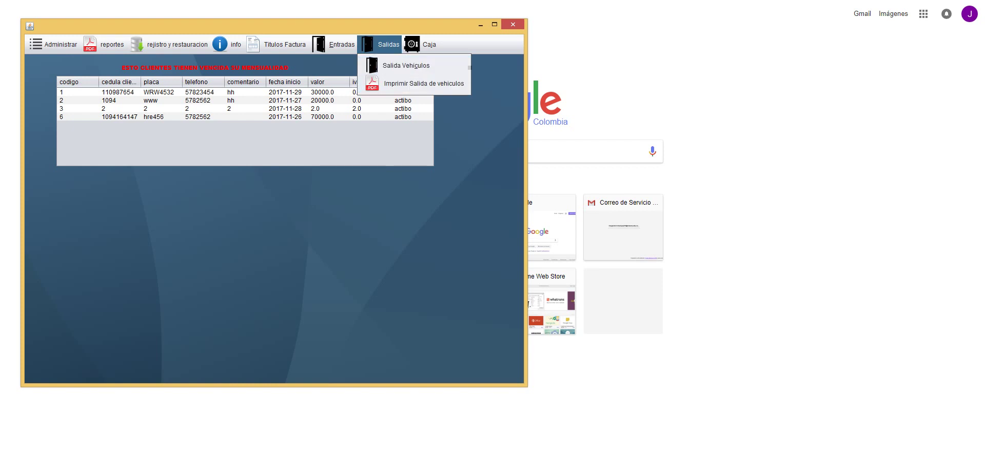
pyautogui.moveTo(425, 44)
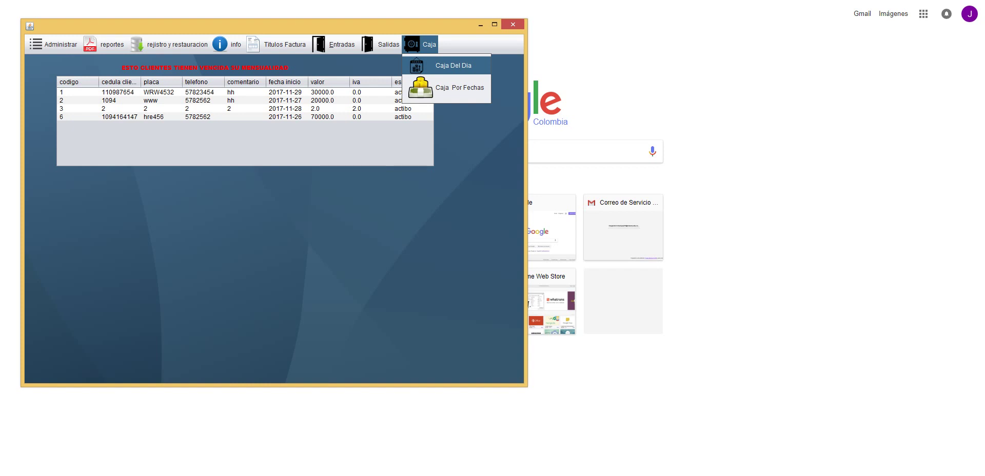
pyautogui.press('Return')
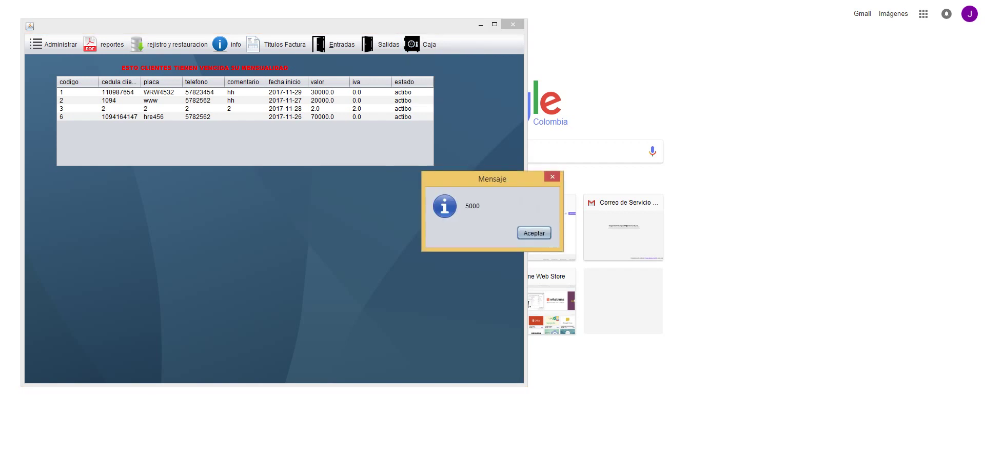
pyautogui.press('Return')
# - Review the cash-by-dates report listing exits 78–83, then close it
pyautogui.hotkey('alt', 'c')
pyautogui.press('Down')
pyautogui.press('Down')
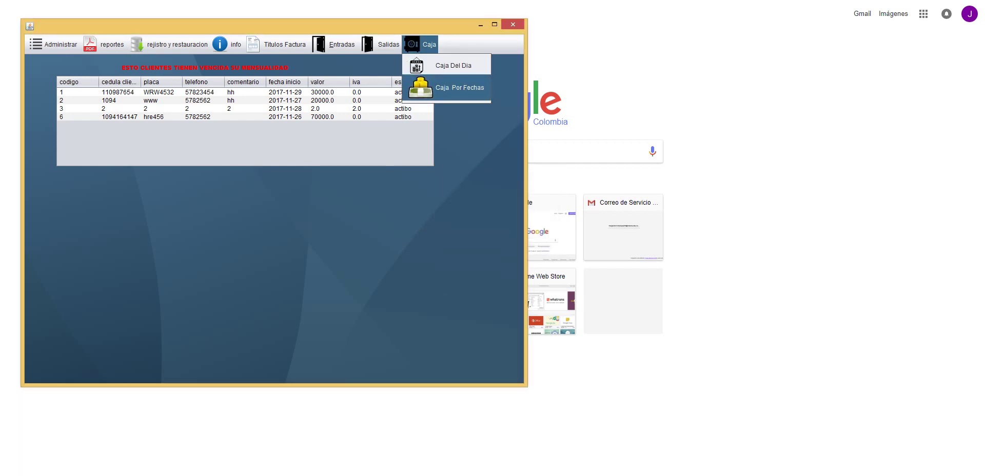
pyautogui.press('Return')
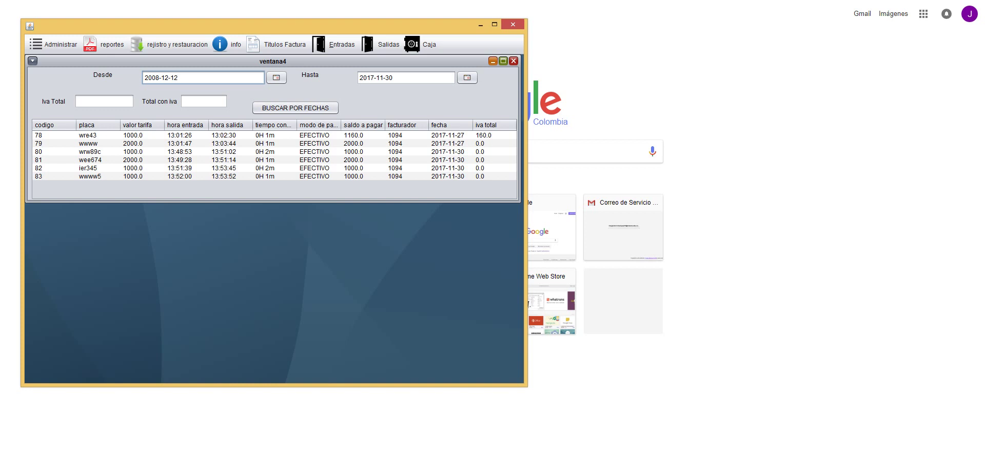
pyautogui.click(513, 61)
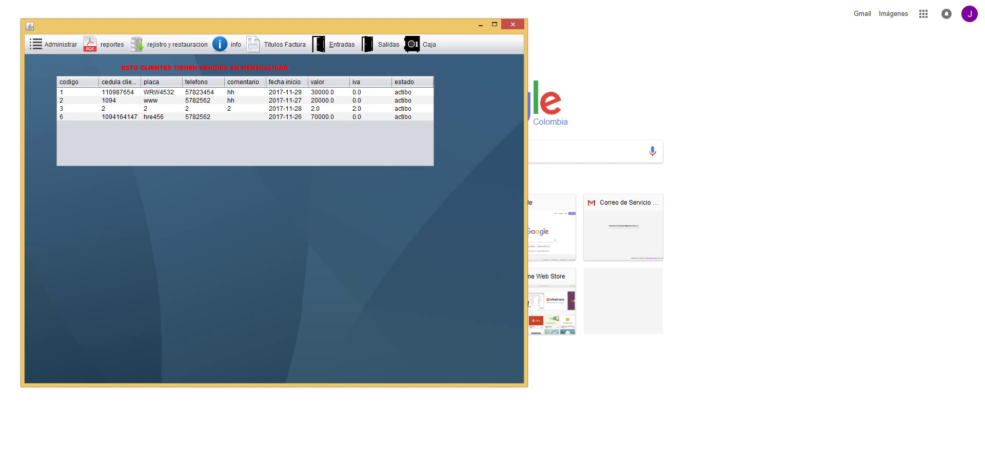
pyautogui.press('F10')
pyautogui.press('Right')
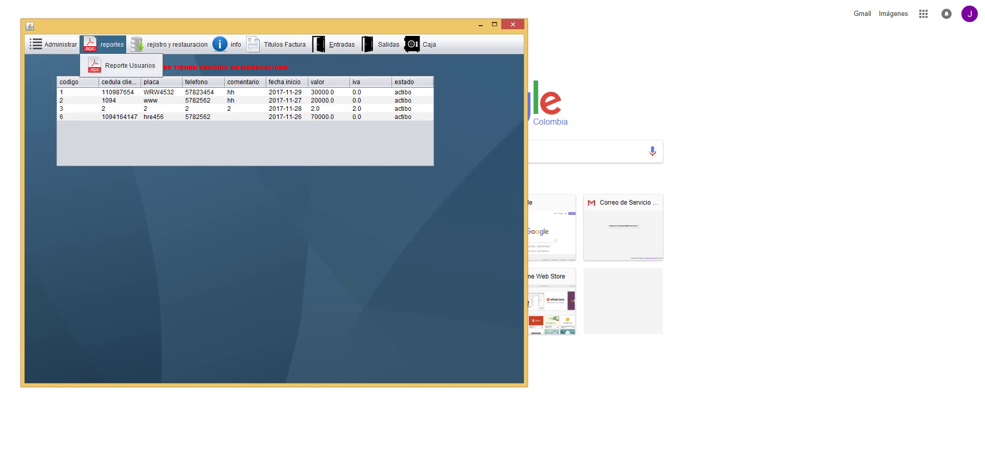
pyautogui.press('Right')
pyautogui.press('Down')
pyautogui.press('Down')
pyautogui.press('Left')
pyautogui.press('Left')
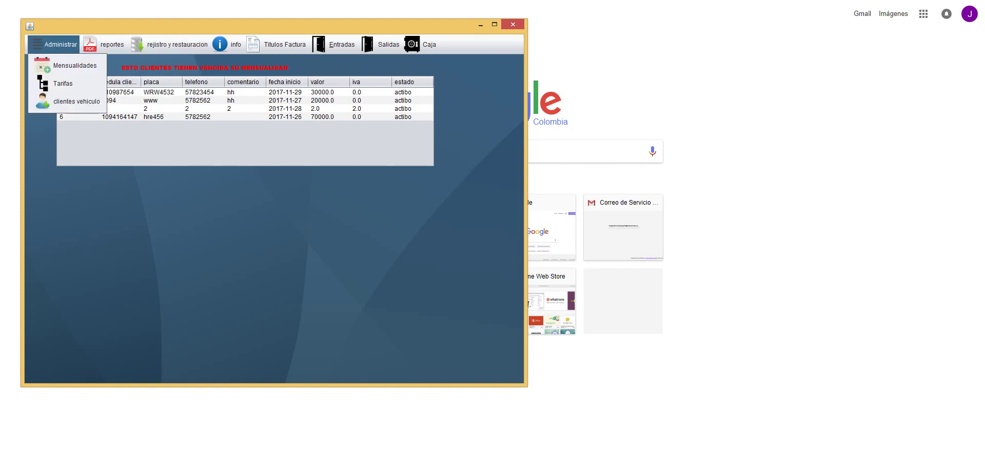
pyautogui.press('Right')
pyautogui.press('Right')
pyautogui.press('Down')
pyautogui.press('Return')
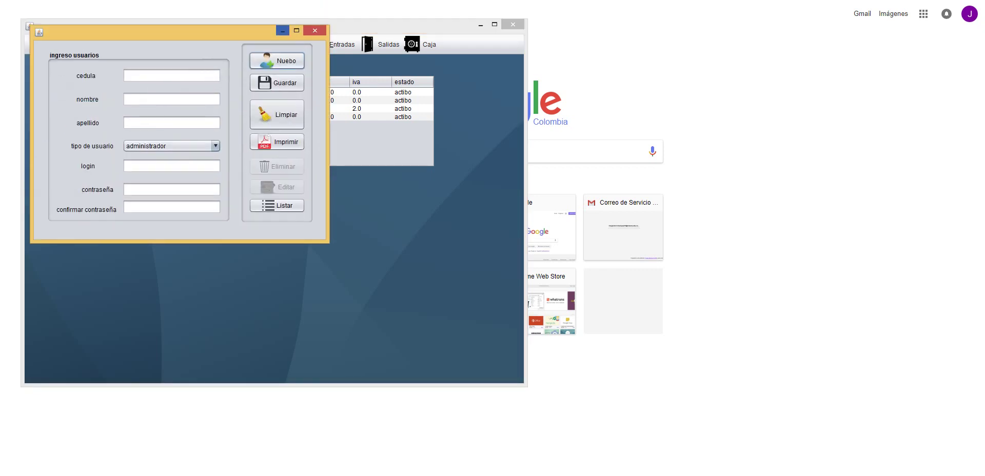
pyautogui.click(314, 31)
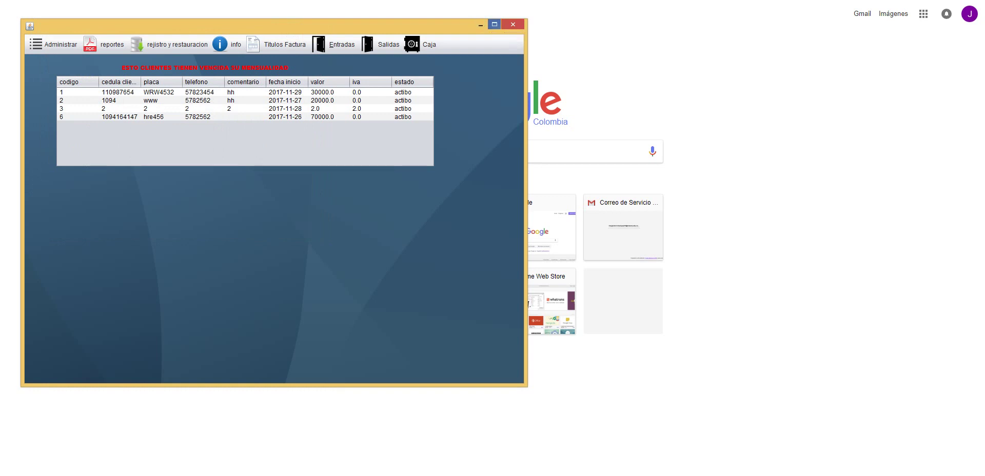
# - In user management, list all users and load the limited-type user into the form
pyautogui.click(170, 44)
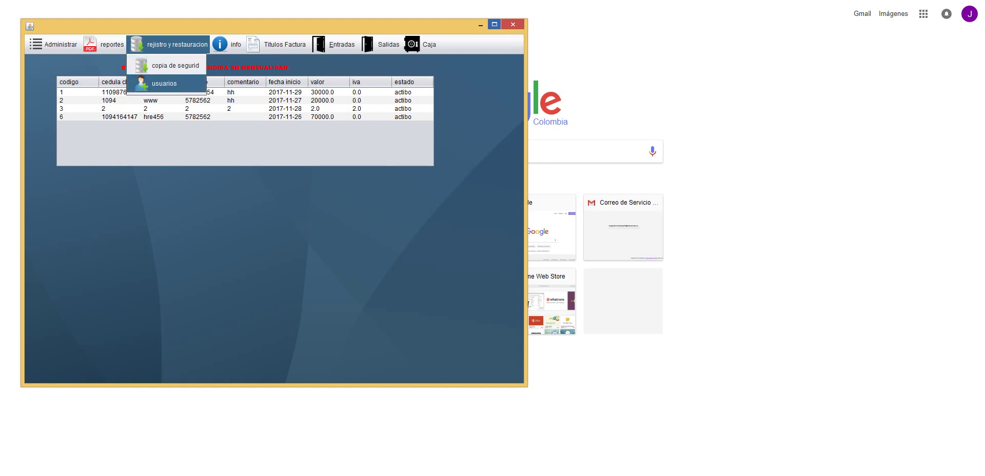
pyautogui.click(164, 83)
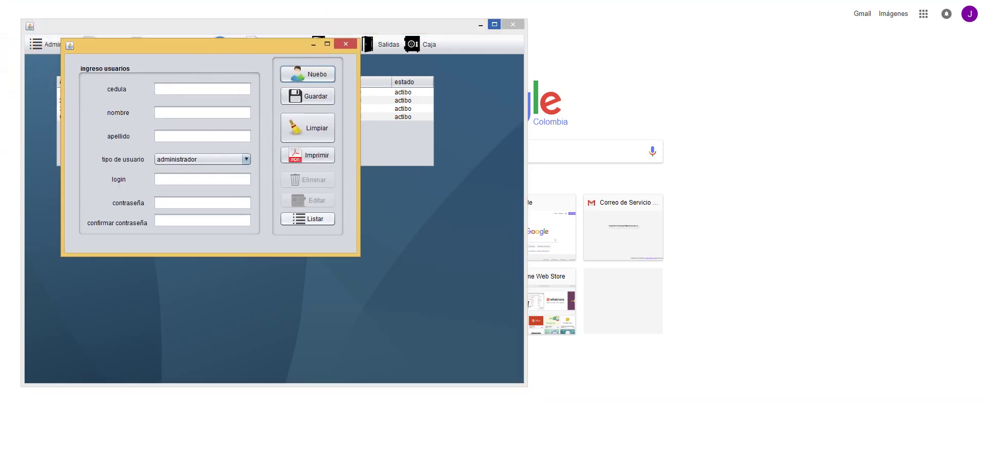
pyautogui.click(308, 219)
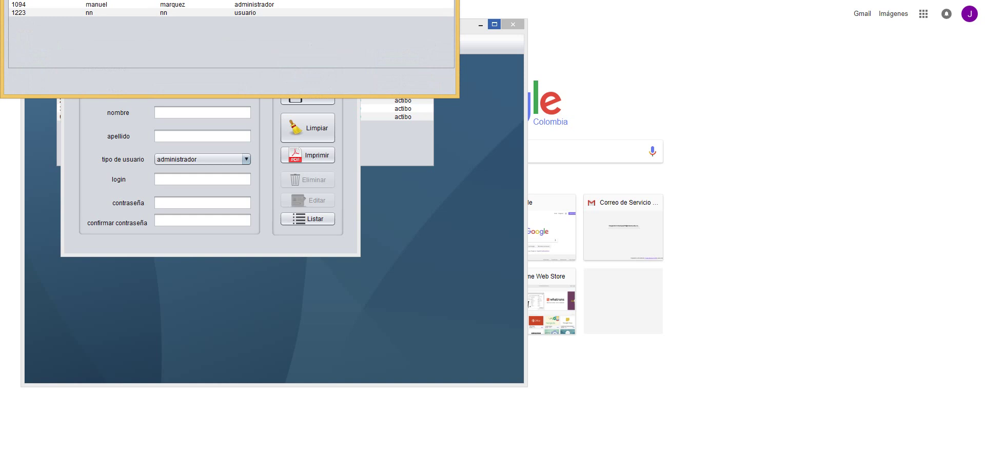
pyautogui.click(195, 12)
pyautogui.doubleClick(195, 13)
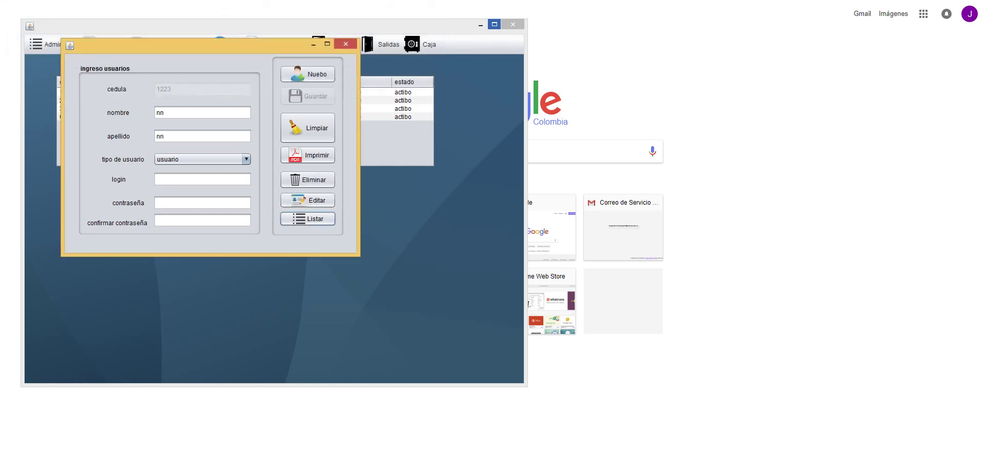
# - Change that user's login to ss with a new confirmed password, save it, and close the form
pyautogui.click(202, 179)
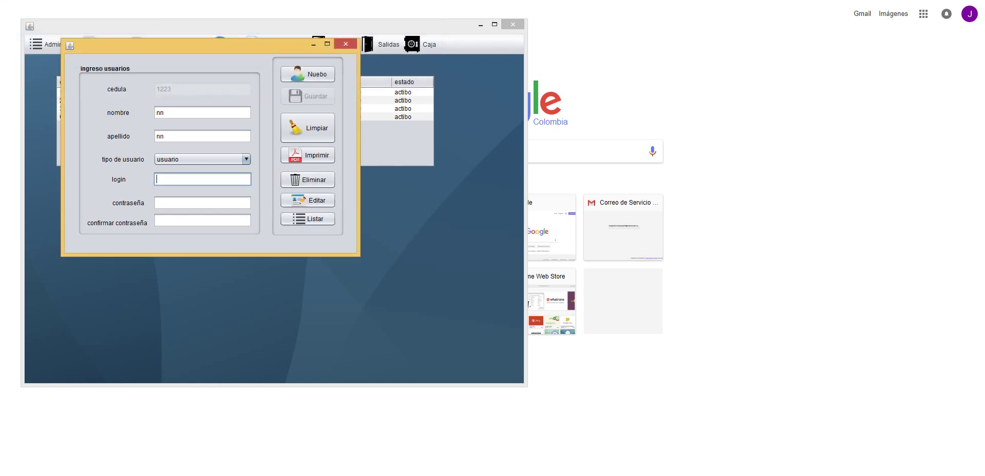
pyautogui.write('ss')
pyautogui.click(202, 202)
pyautogui.write('**')
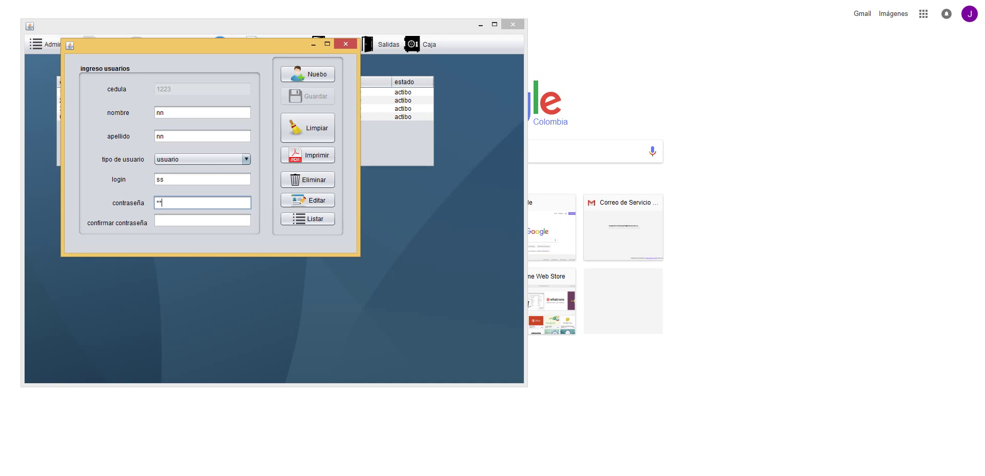
pyautogui.click(203, 220)
pyautogui.write('**')
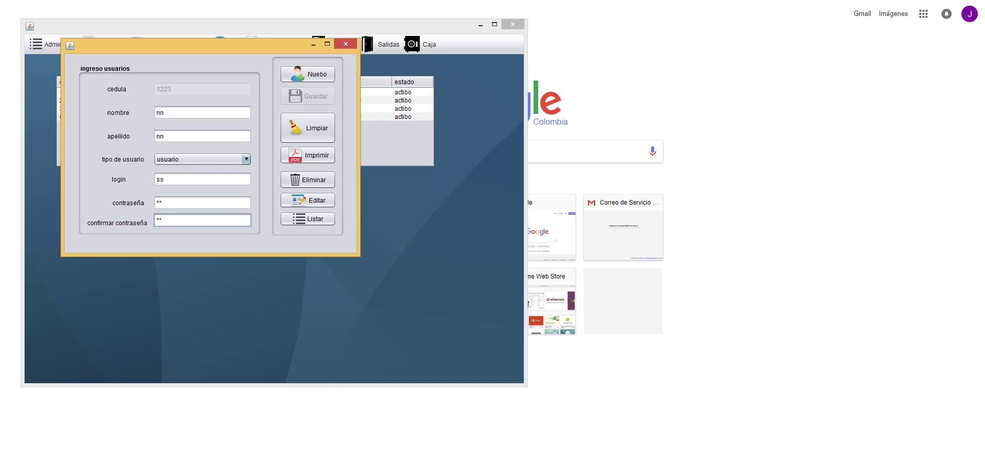
pyautogui.click(308, 200)
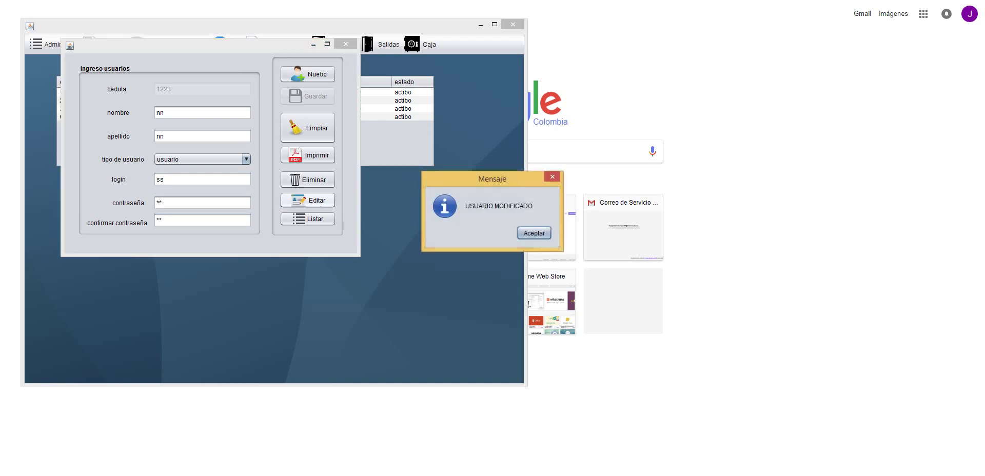
pyautogui.press('Return')
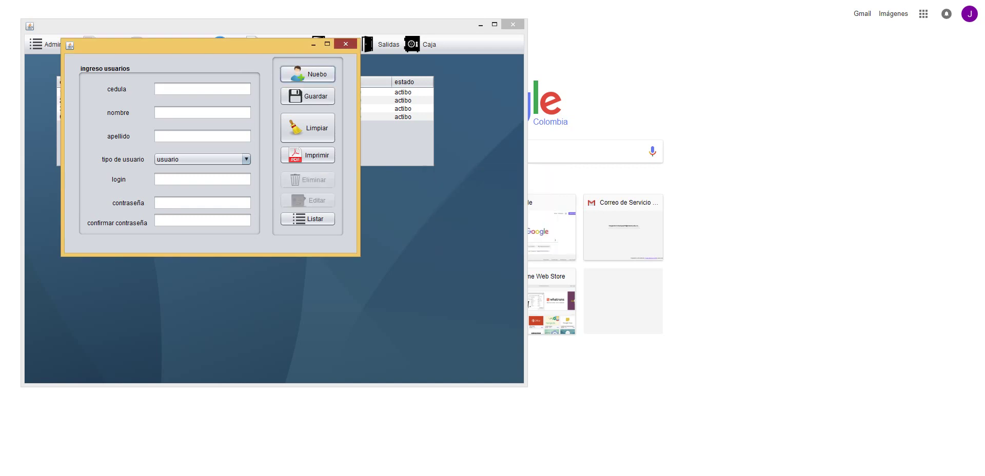
pyautogui.click(345, 43)
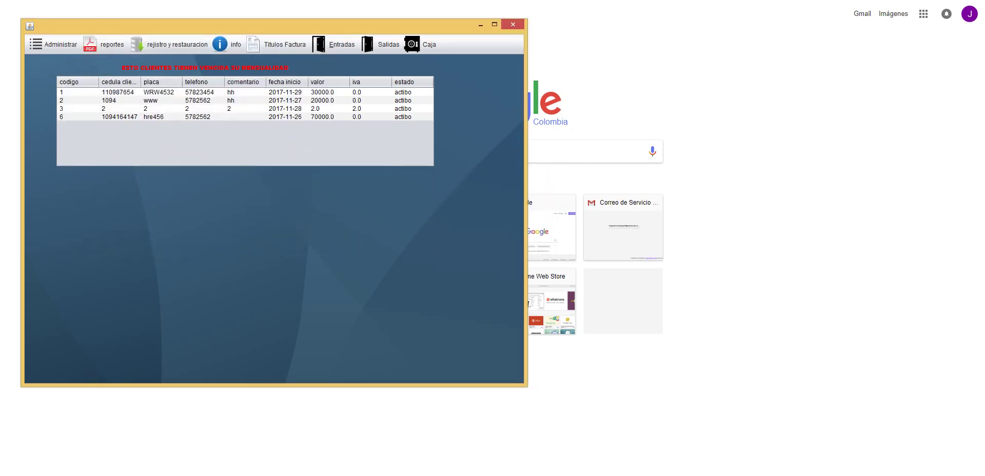
# - Close Parqueaderos, relaunch Parqueaderos.jar from Descargas\parkingsoft, and log in as the limited user
pyautogui.click(512, 24)
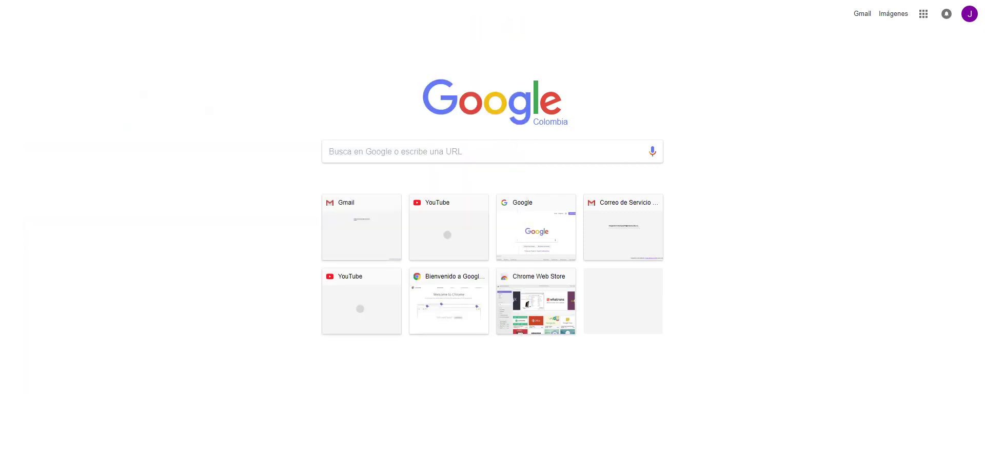
pyautogui.hotkey('alt', 'Tab')
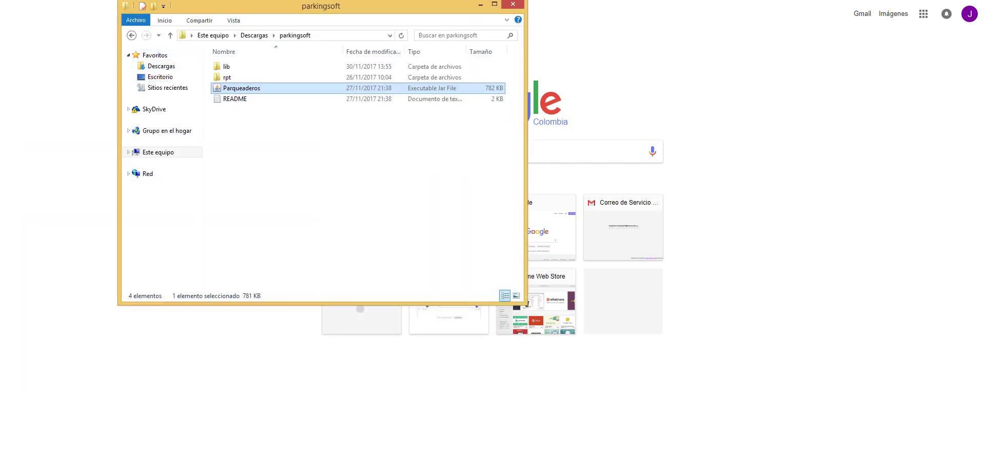
pyautogui.click(131, 35)
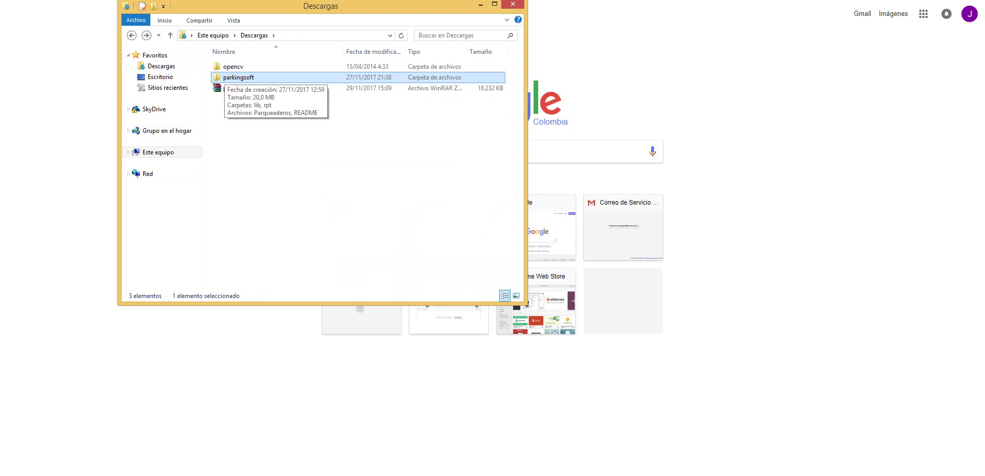
pyautogui.hotkey('alt', 'Right')
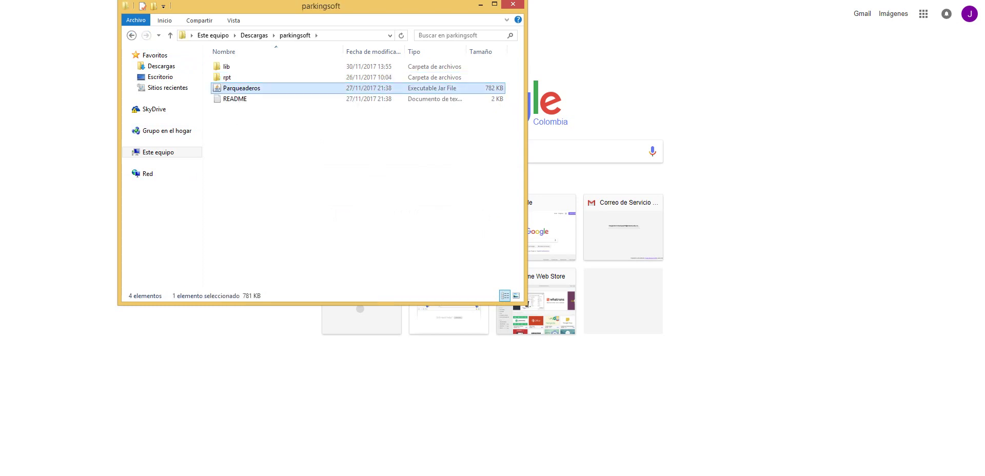
pyautogui.press('Return')
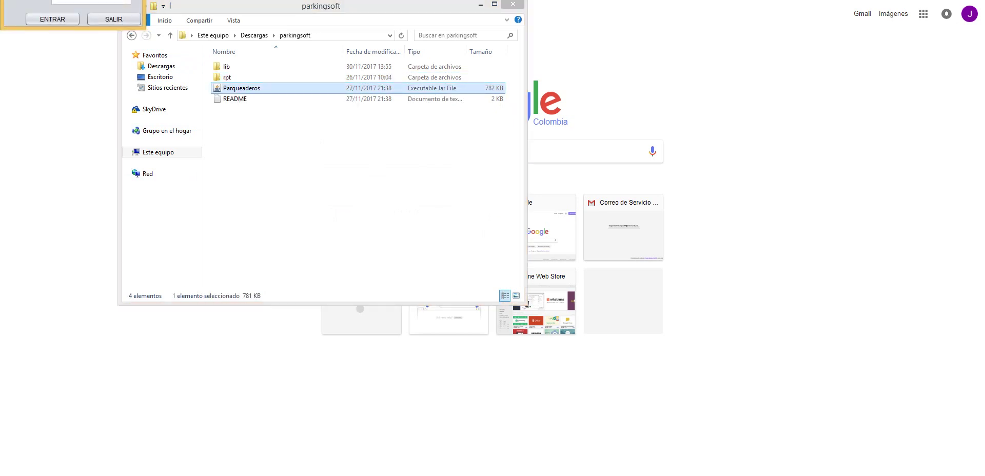
pyautogui.press('Return')
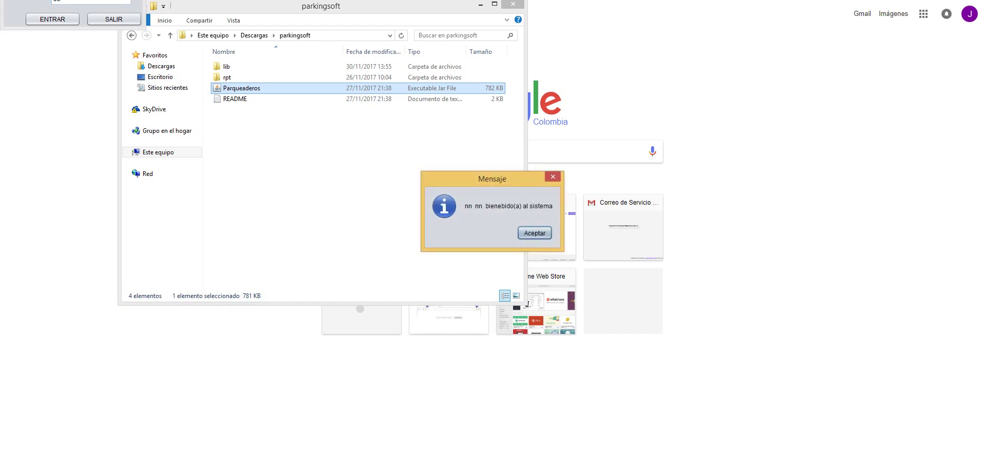
pyautogui.press('Return')
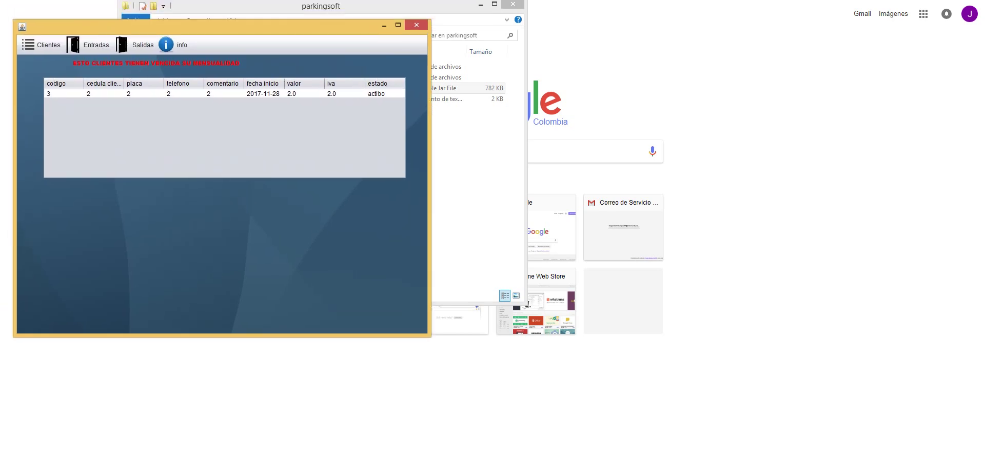
# - Select the overdue client code 3, browse the menus, and view the software credits window
pyautogui.click(184, 93)
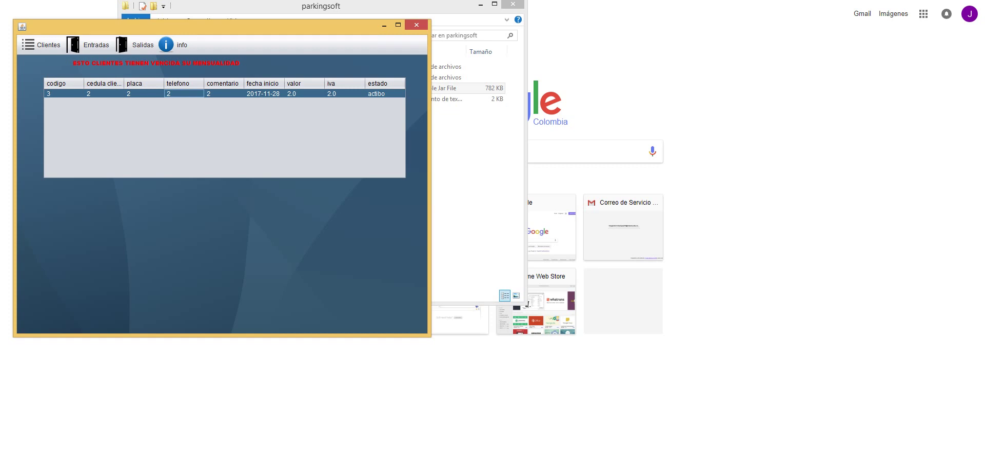
pyautogui.press('F10')
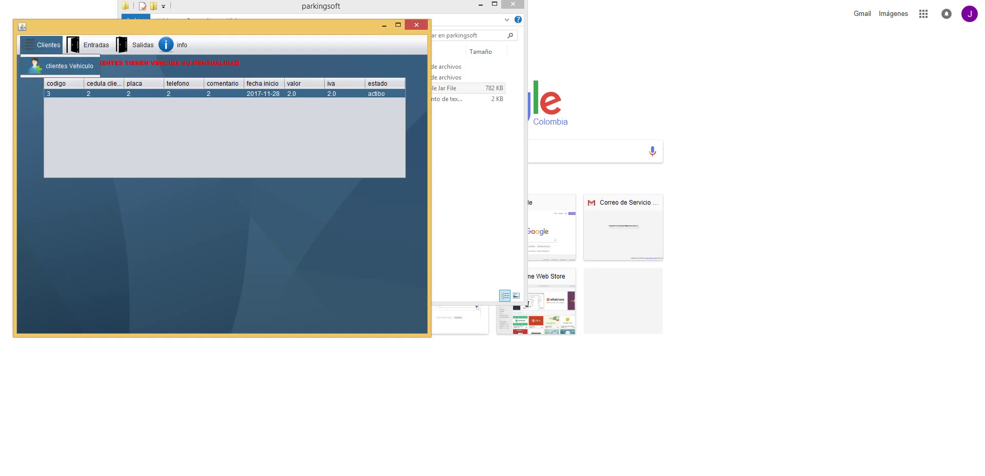
pyautogui.press('Right')
pyautogui.press('Right')
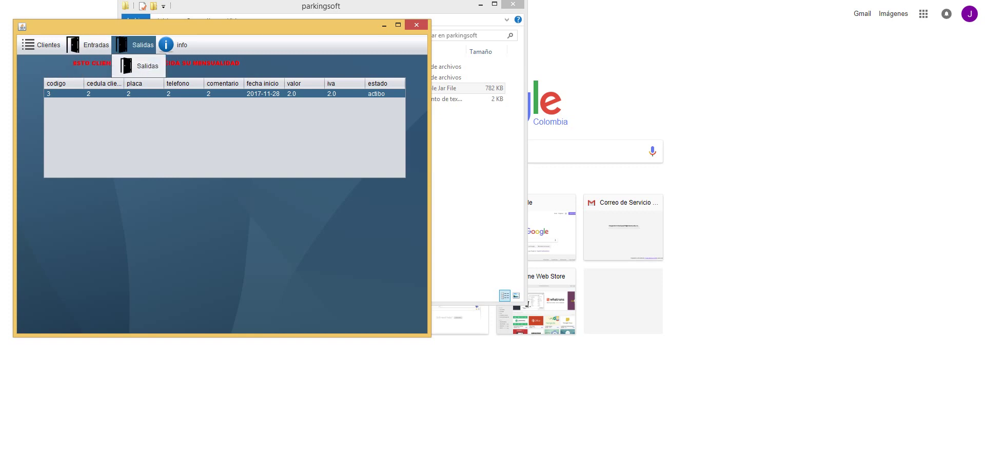
pyautogui.press('Right')
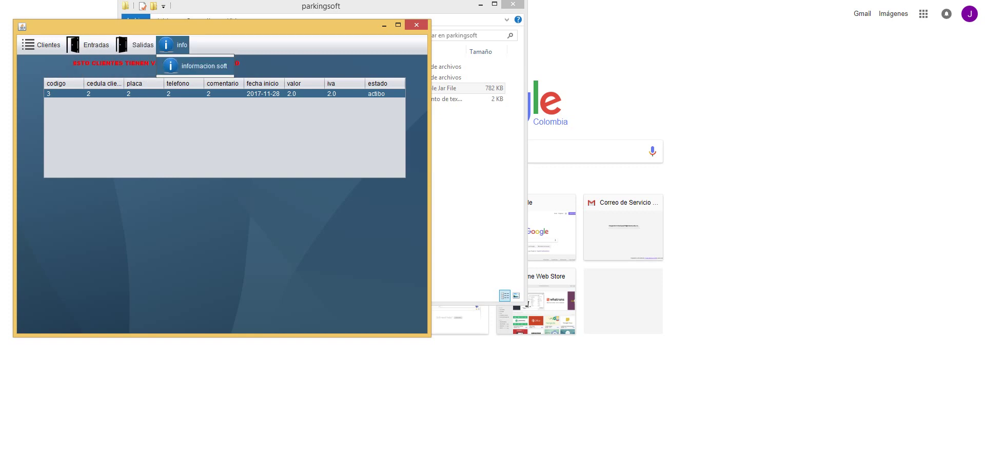
pyautogui.press('Return')
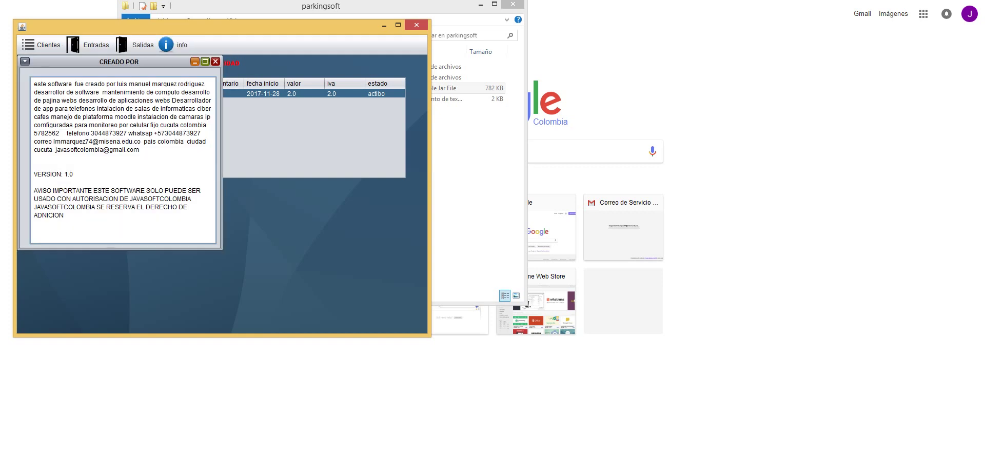
pyautogui.hotkey('ctrl', 'F4')
# - Open and close the vehicle exit form, then bring up the empty Entradas De Vehiculos form
pyautogui.hotkey('alt', 's')
pyautogui.press('Return')
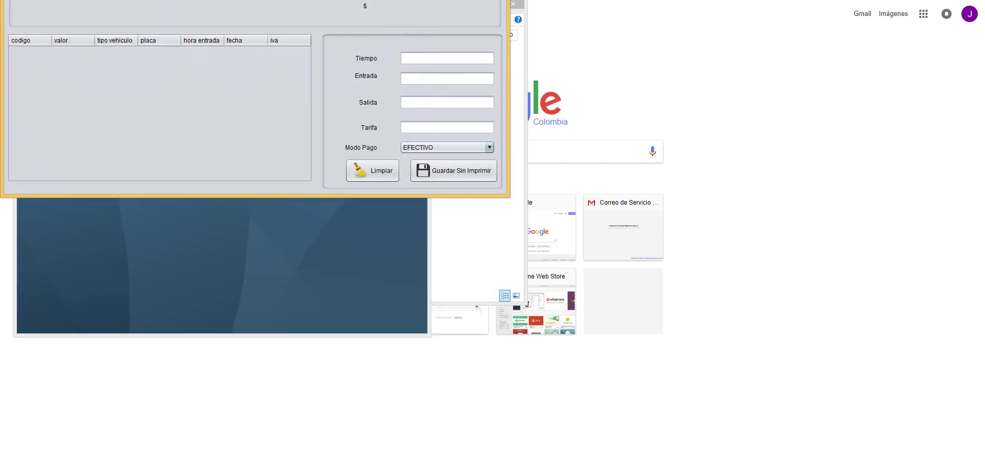
pyautogui.hotkey('alt', 'F4')
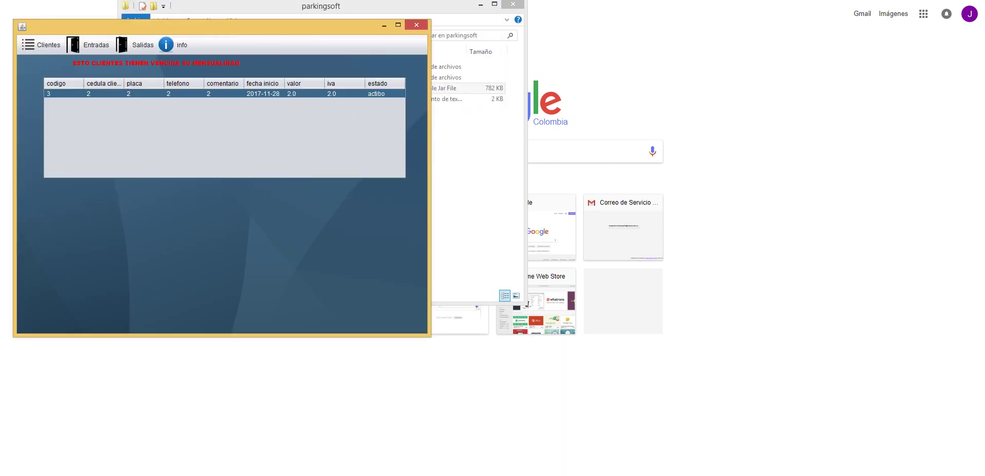
pyautogui.hotkey('alt', 'e')
pyautogui.press('Return')
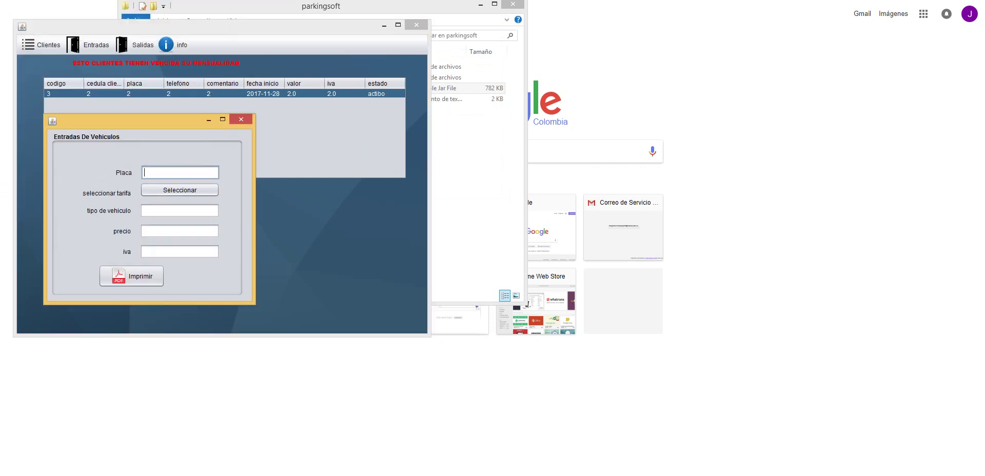
# - Register an entry for plate qwer3 at the motos rate and print its receipt
pyautogui.write('qwer3')
pyautogui.click(179, 190)
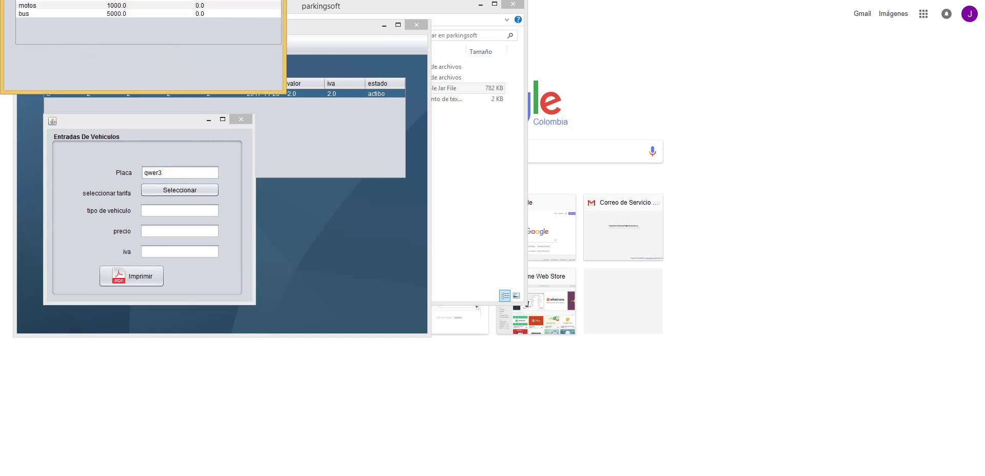
pyautogui.click(52, 5)
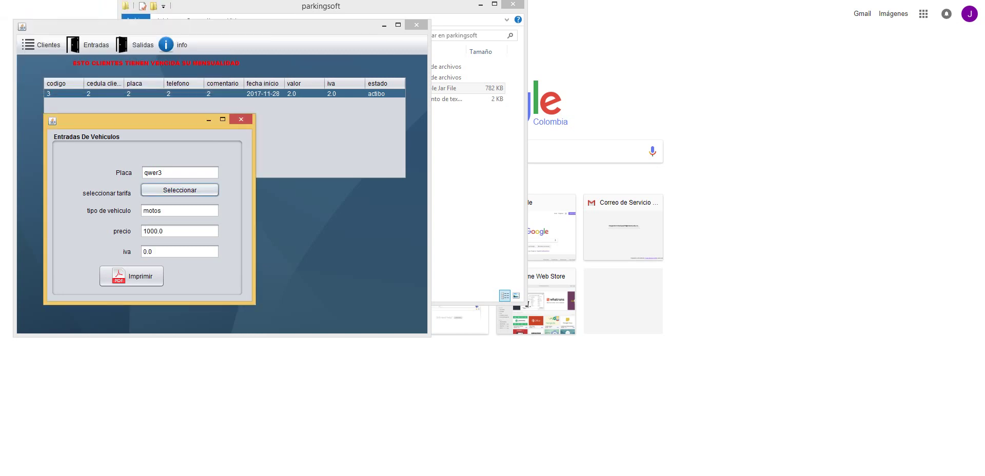
pyautogui.click(132, 276)
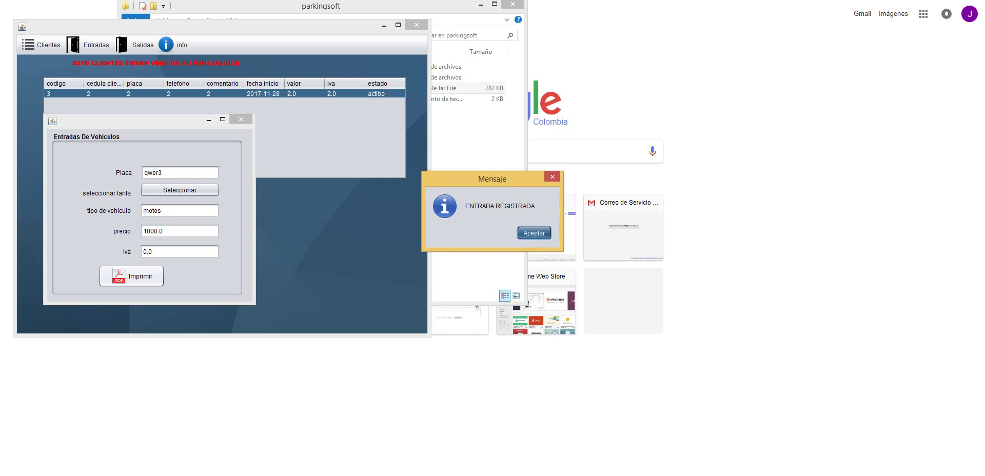
pyautogui.press('Return')
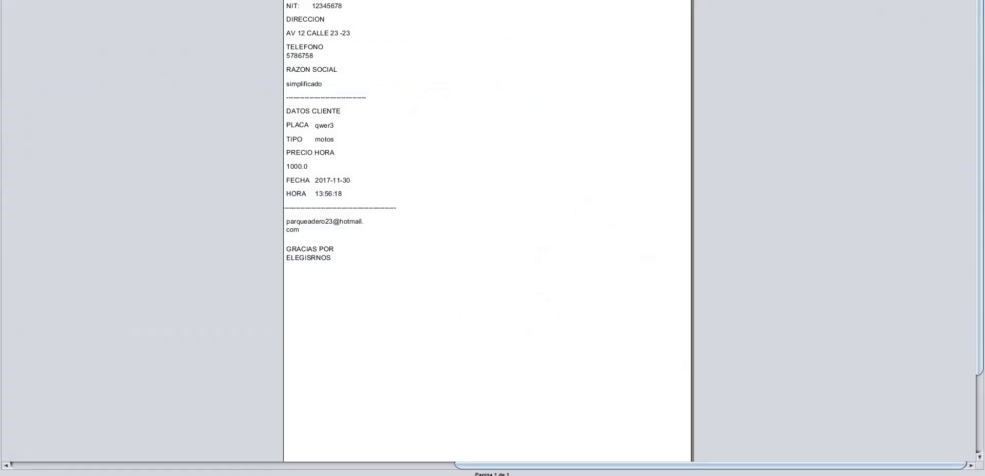
pyautogui.hotkey('alt', 'F4')
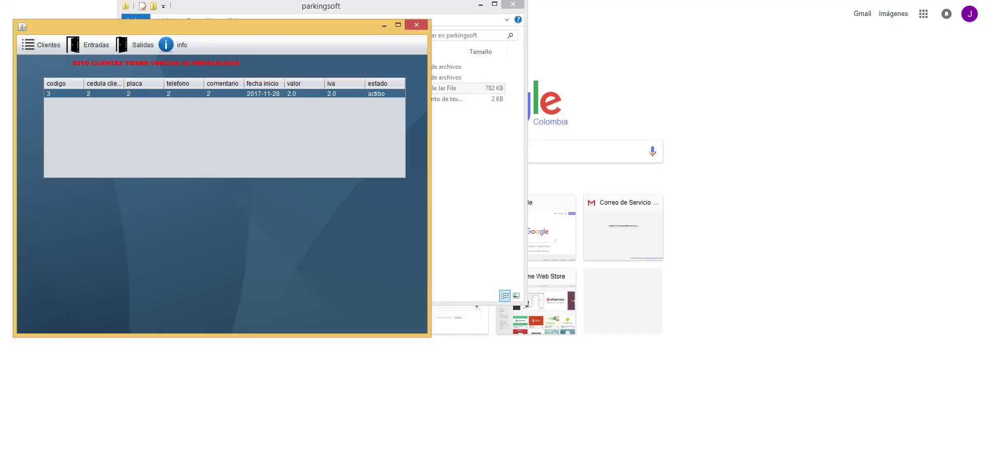
# - Load the qwer3 entry in the exit form to calculate its $1000.0 charge
pyautogui.click(143, 44)
pyautogui.click(146, 65)
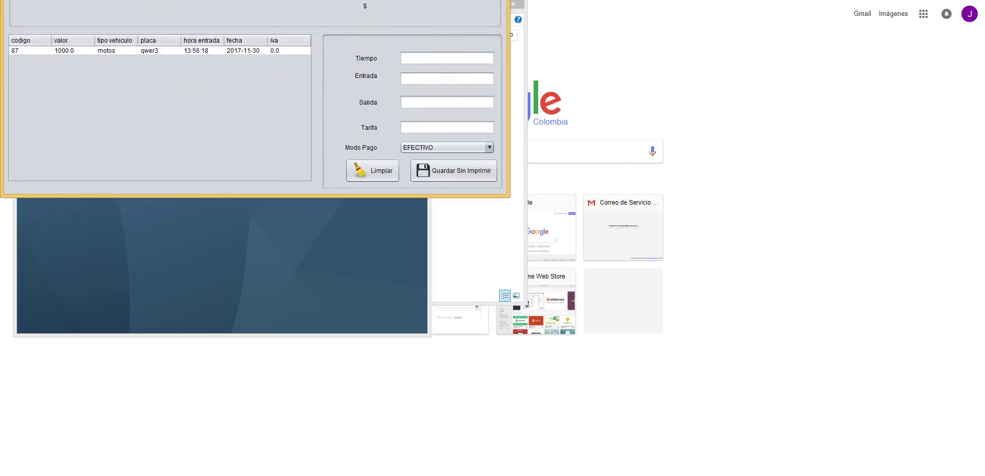
pyautogui.click(243, 50)
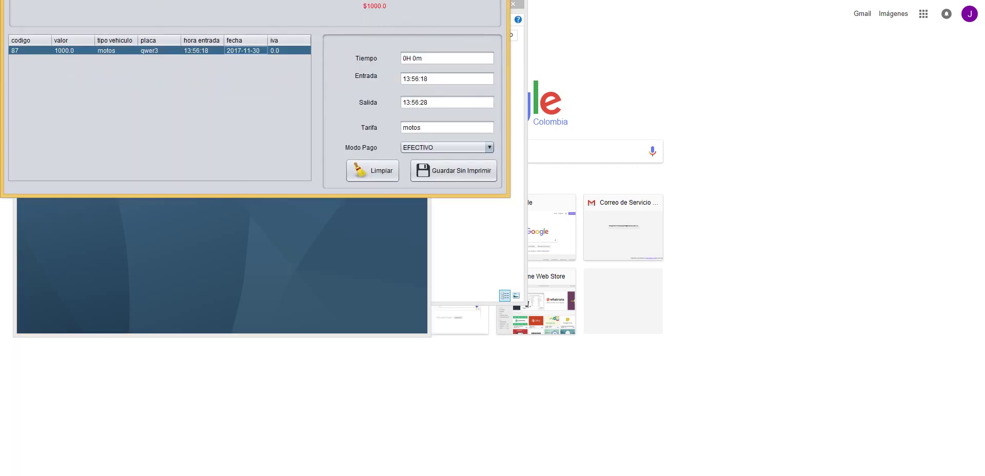
pyautogui.hotkey('alt', 'F4')
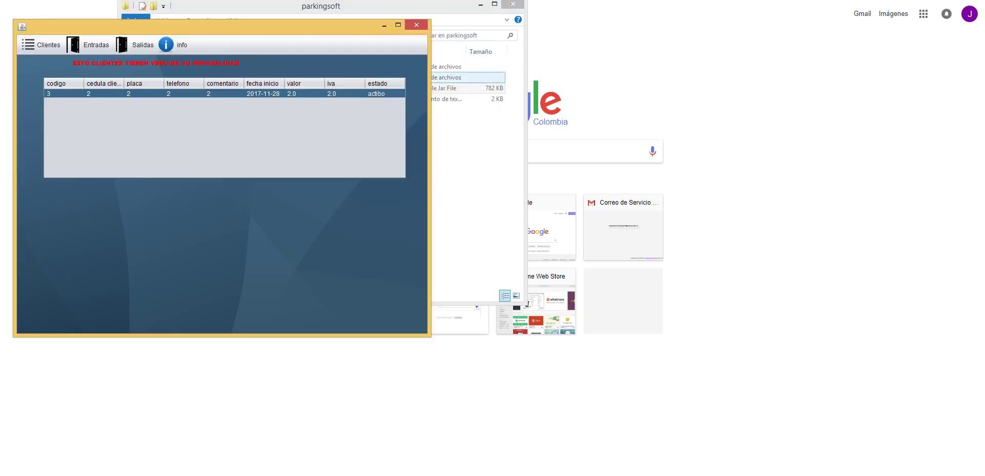
# - Close Parqueaderos, relaunch it and sign back in
pyautogui.click(416, 24)
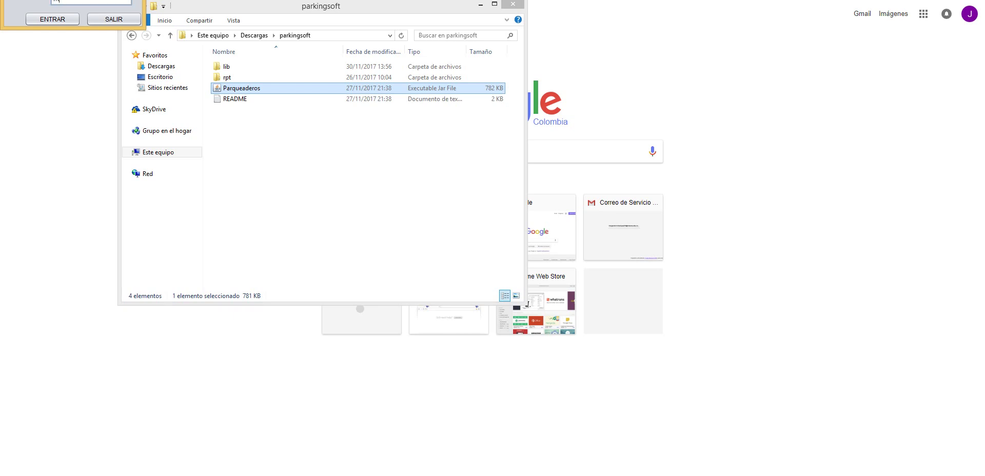
pyautogui.press('Return')
pyautogui.press('Return')
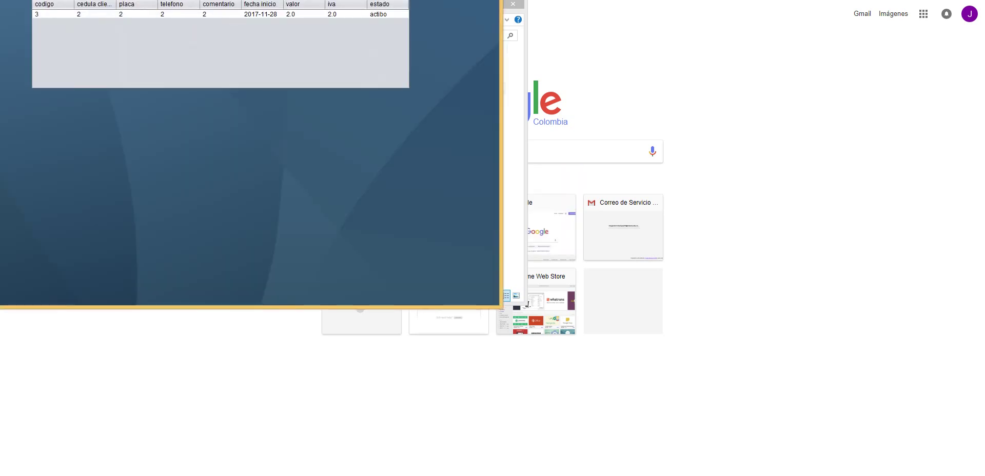
pyautogui.press('F10')
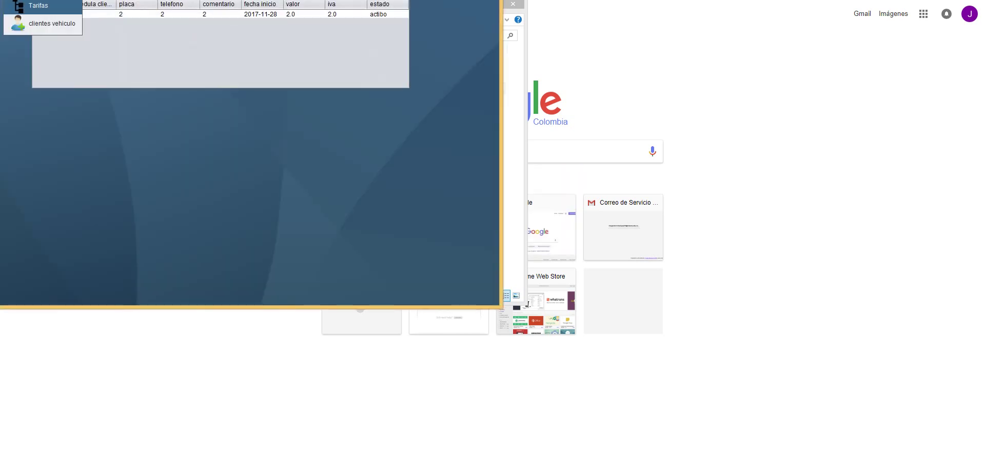
# - Delete monthly subscription code 3 from the mensualidades form, confirming the deletion
pyautogui.press('Return')
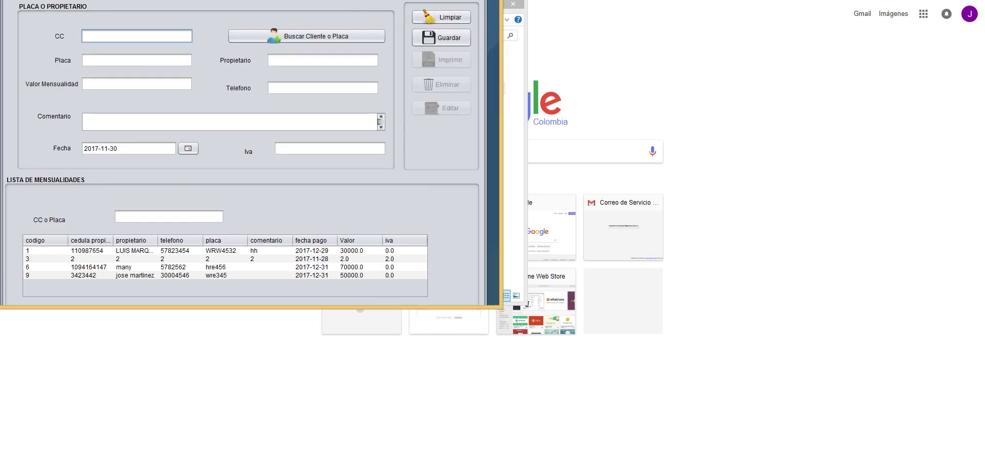
pyautogui.click(180, 258)
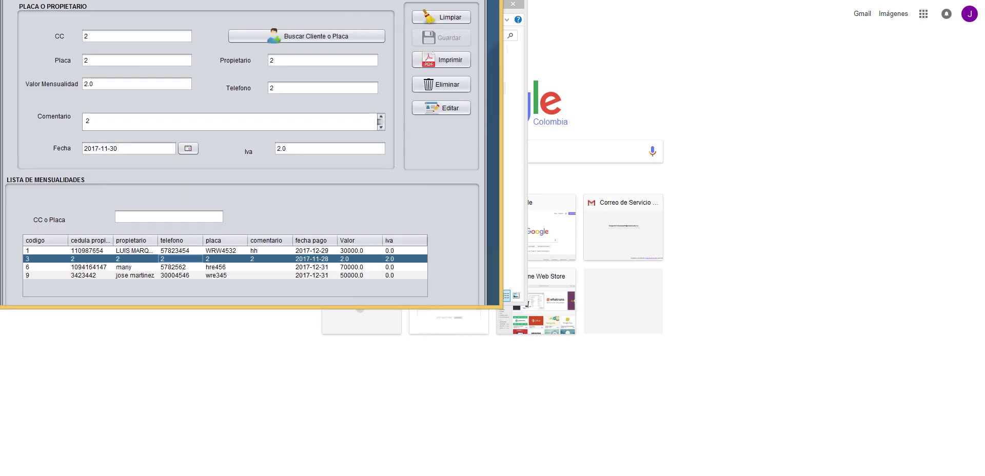
pyautogui.click(441, 84)
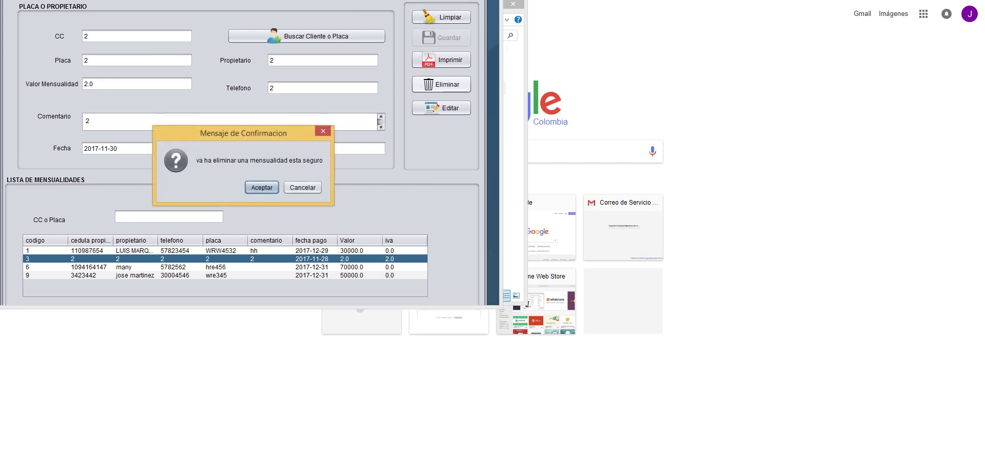
pyautogui.click(261, 187)
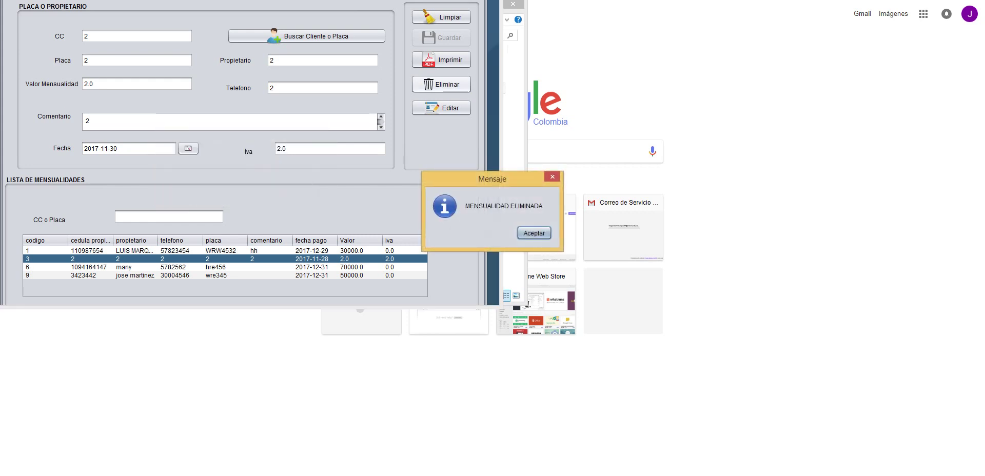
pyautogui.click(534, 233)
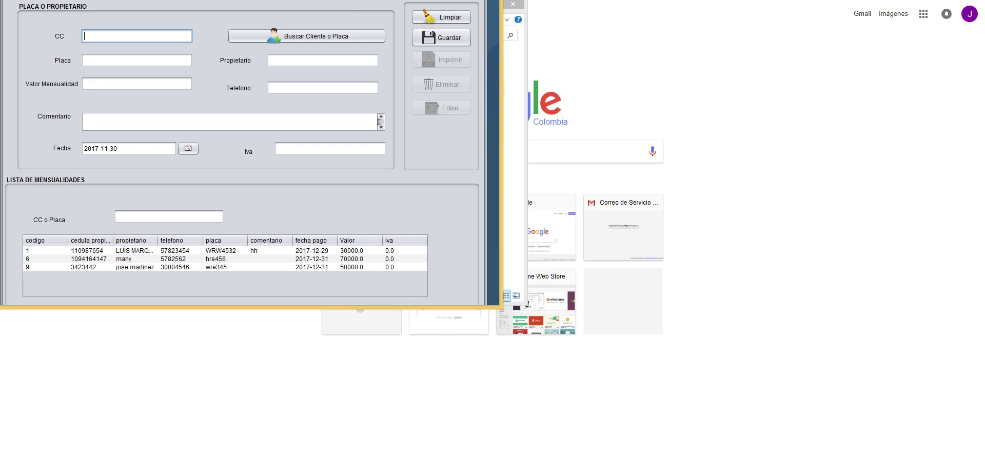
pyautogui.click(441, 17)
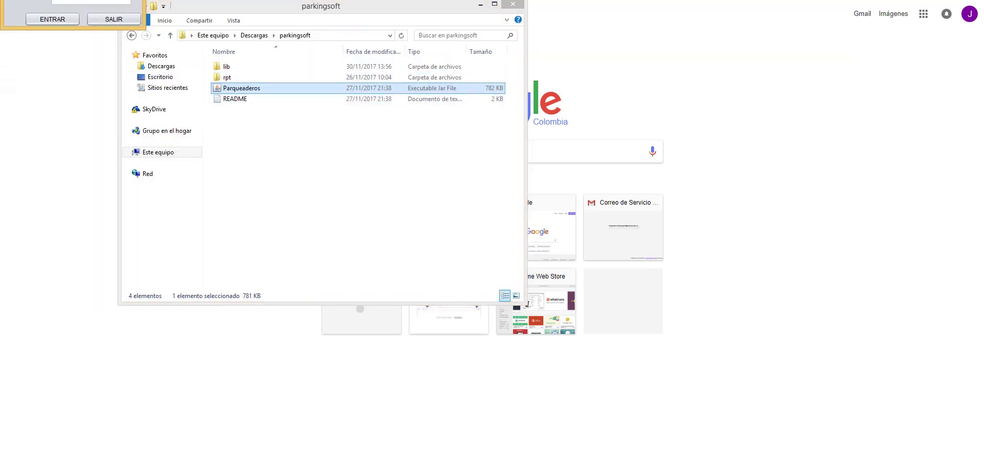
# - Sign in, acknowledge the 5000 cash total for the date range, and close Parqueaderos
pyautogui.press('Return')
pyautogui.press('Return')
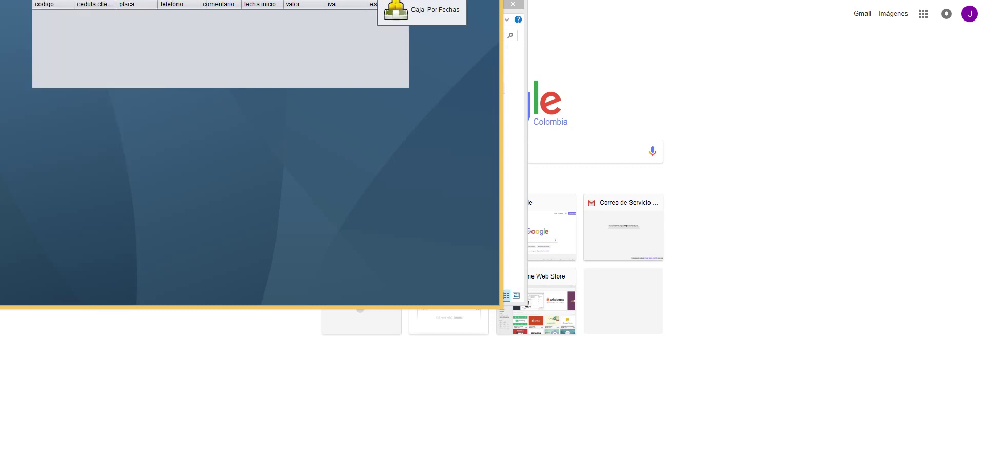
pyautogui.press('Return')
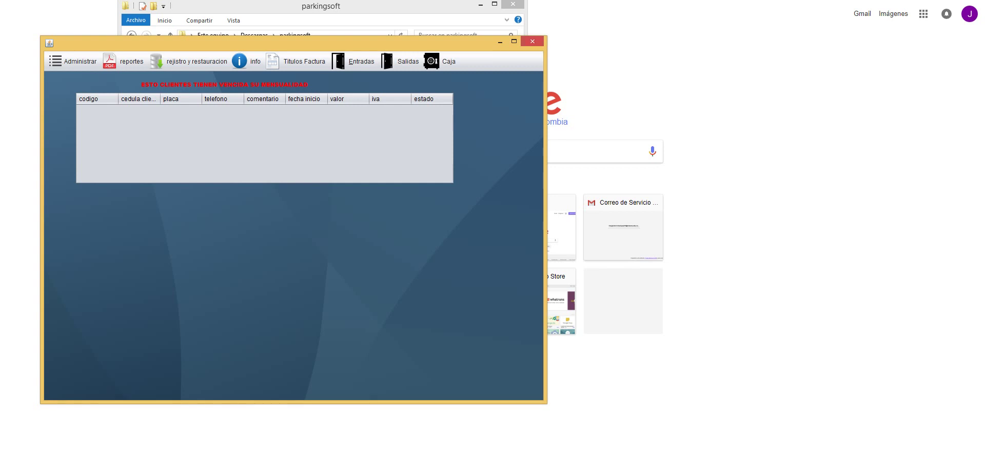
pyautogui.click(532, 41)
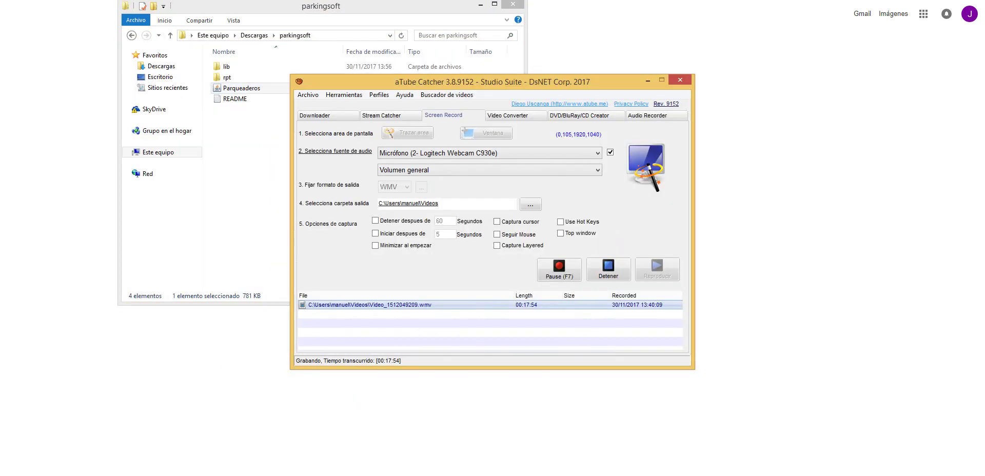